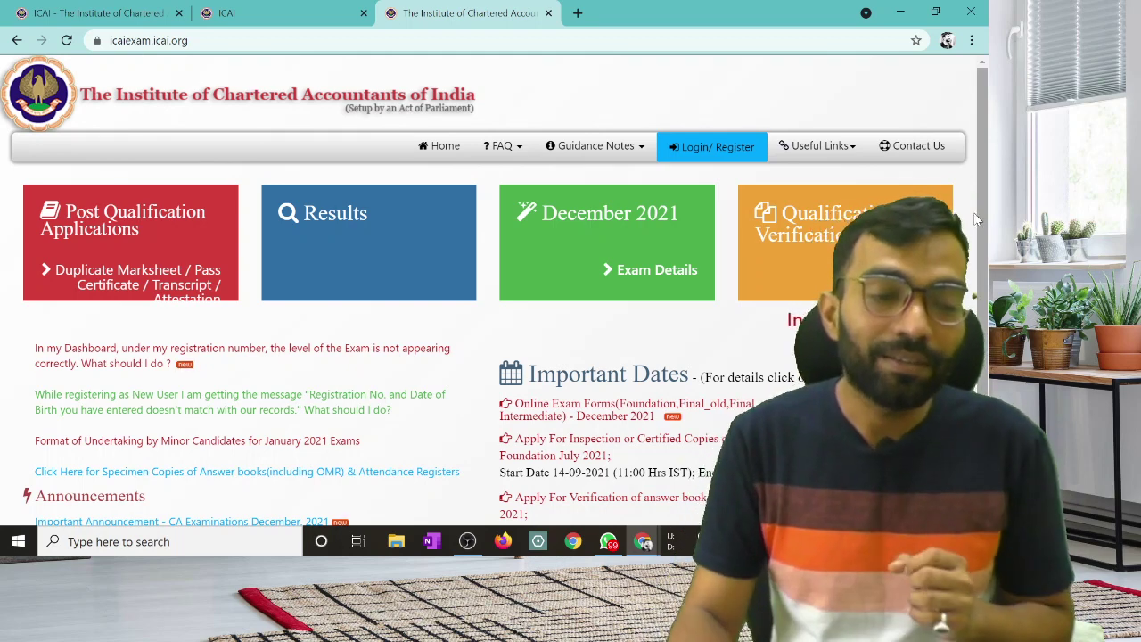
- Open the new-user Registration – Step 1 form from the Login/Register menu
click(217, 40)
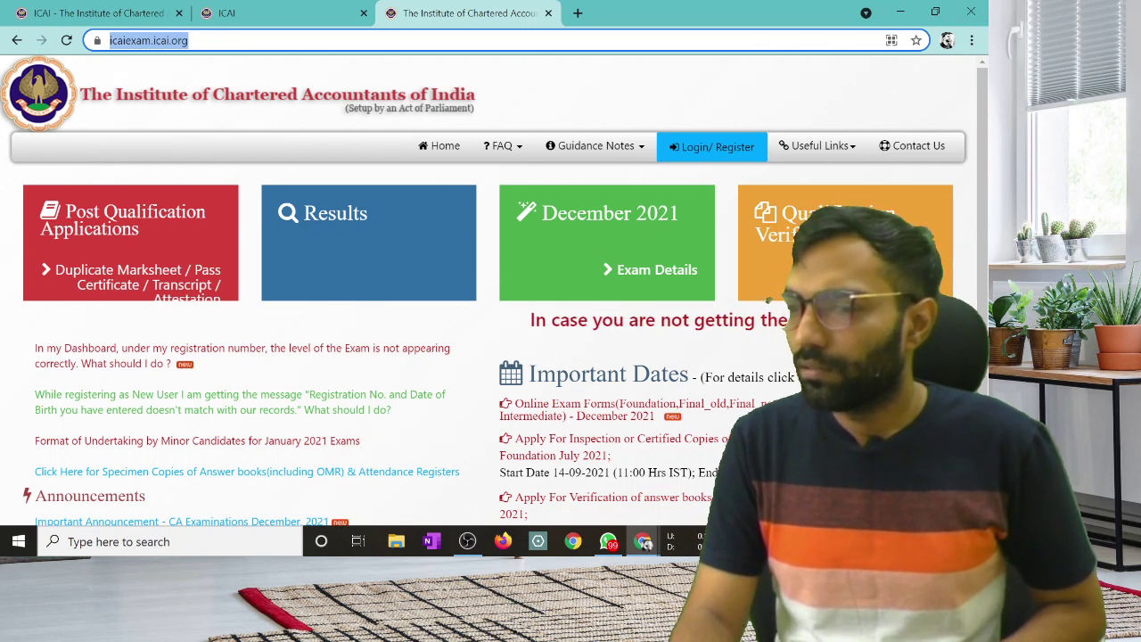
key(alt+Tab)
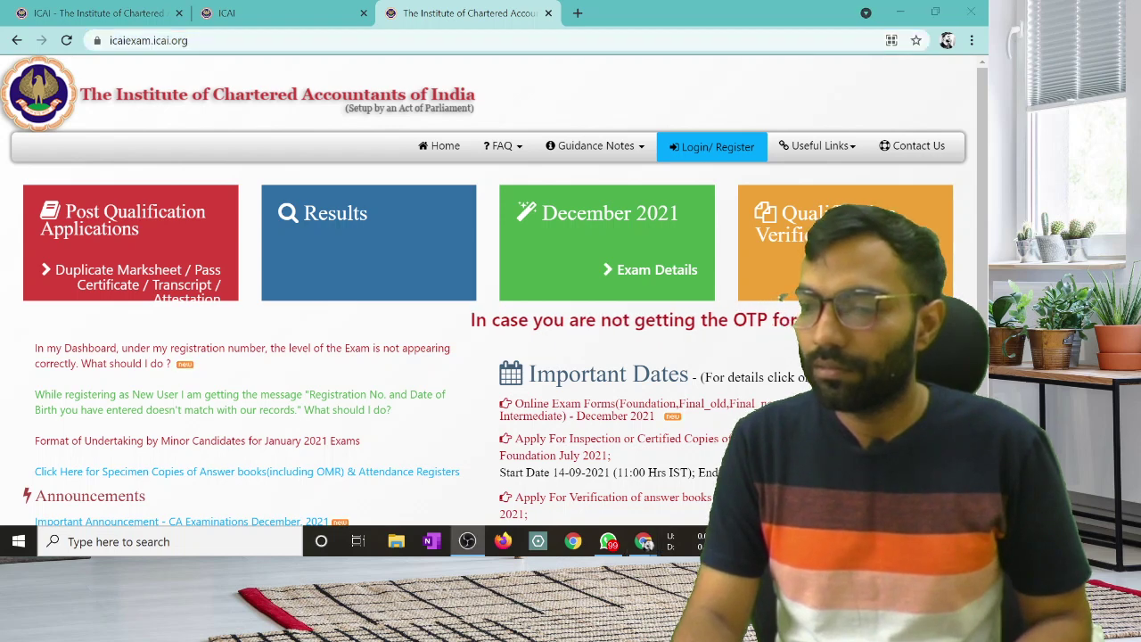
click(249, 40)
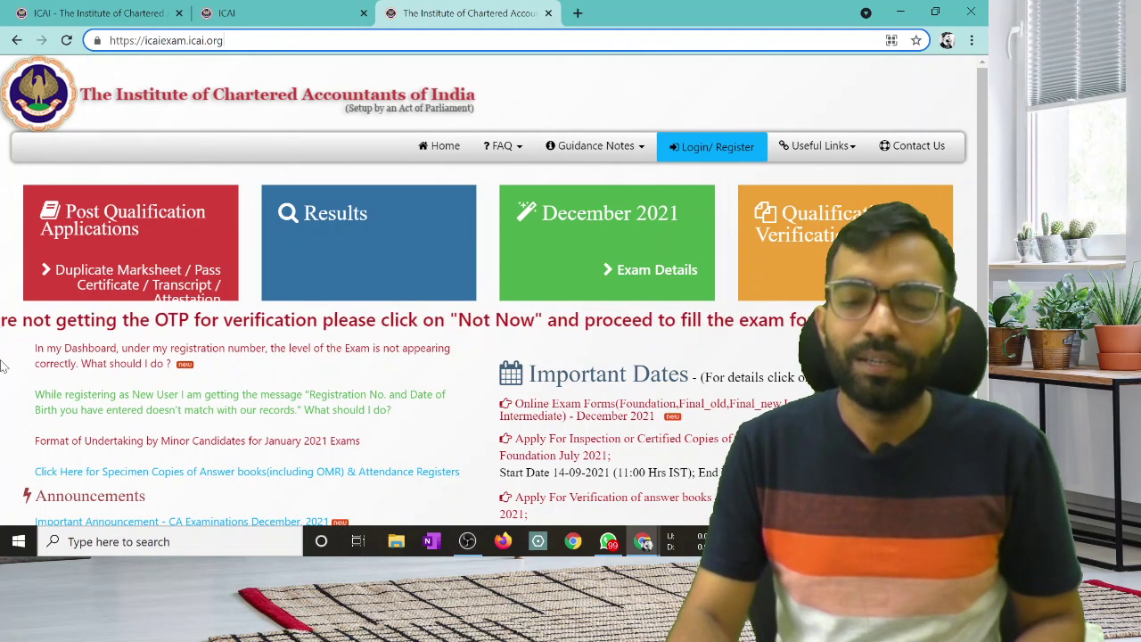
click(725, 145)
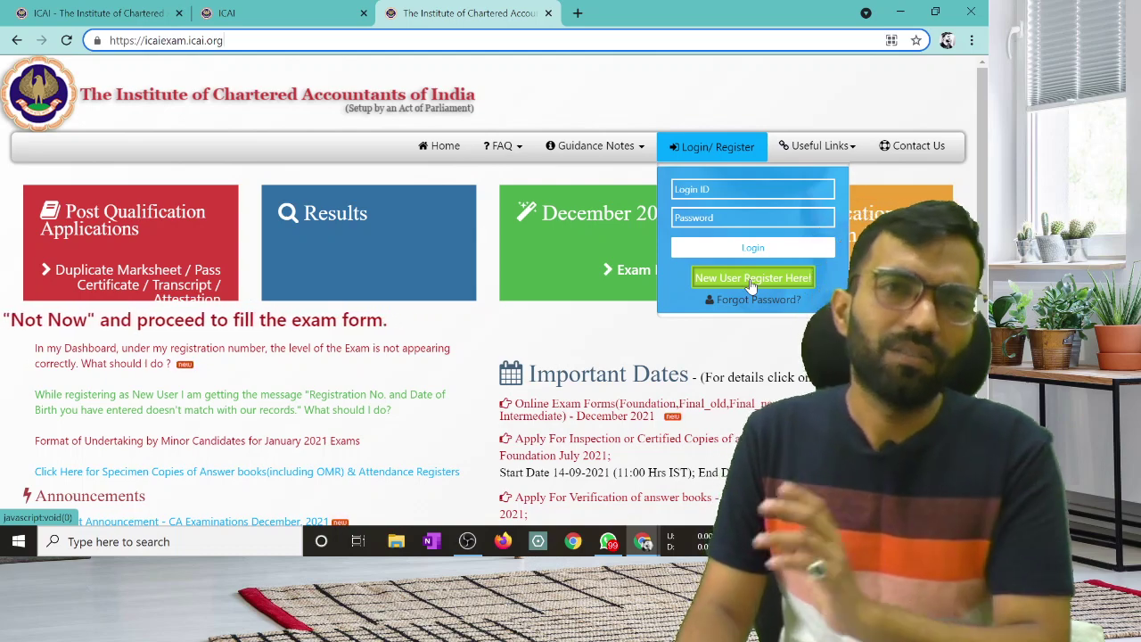
click(738, 277)
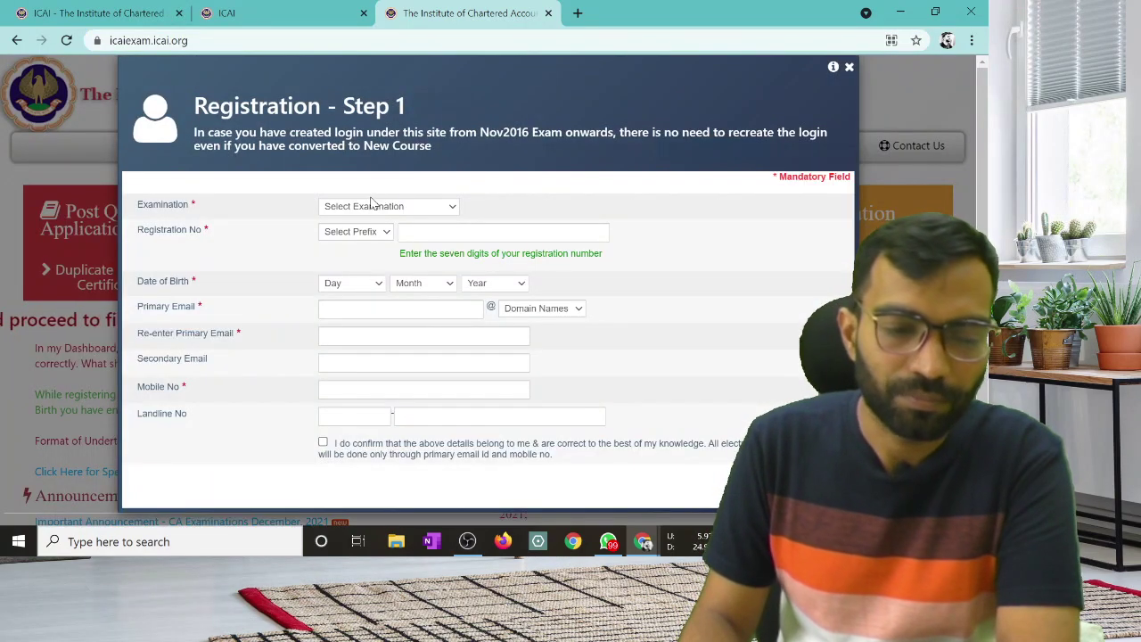
- Set Examination to Foundation, choose the CRO prefix, and enter the seven-digit registration number
click(407, 210)
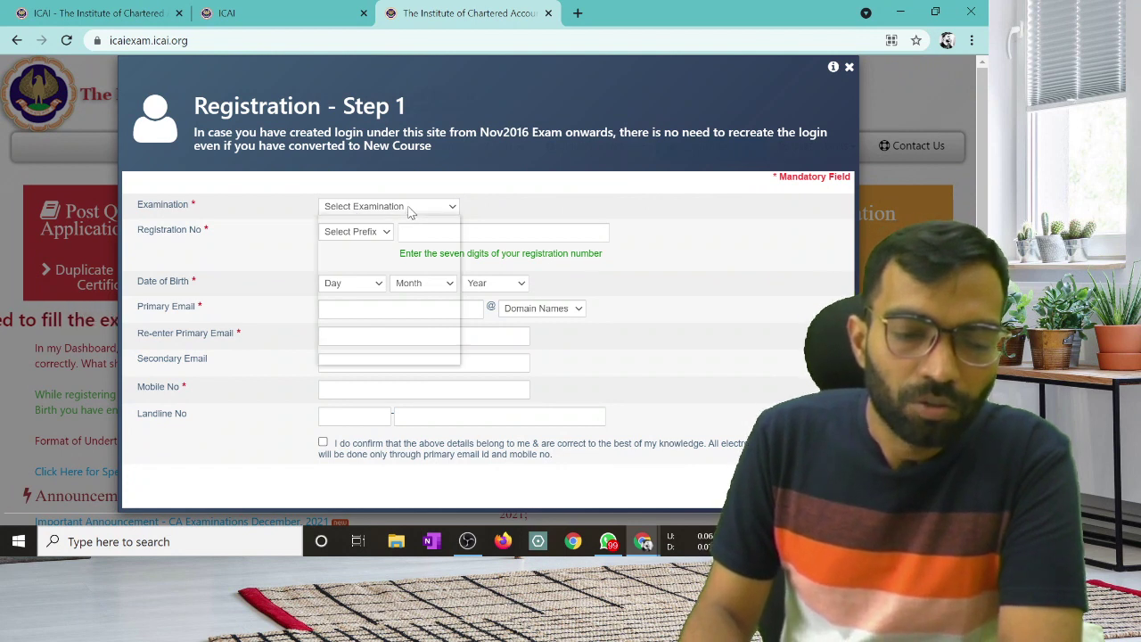
click(380, 353)
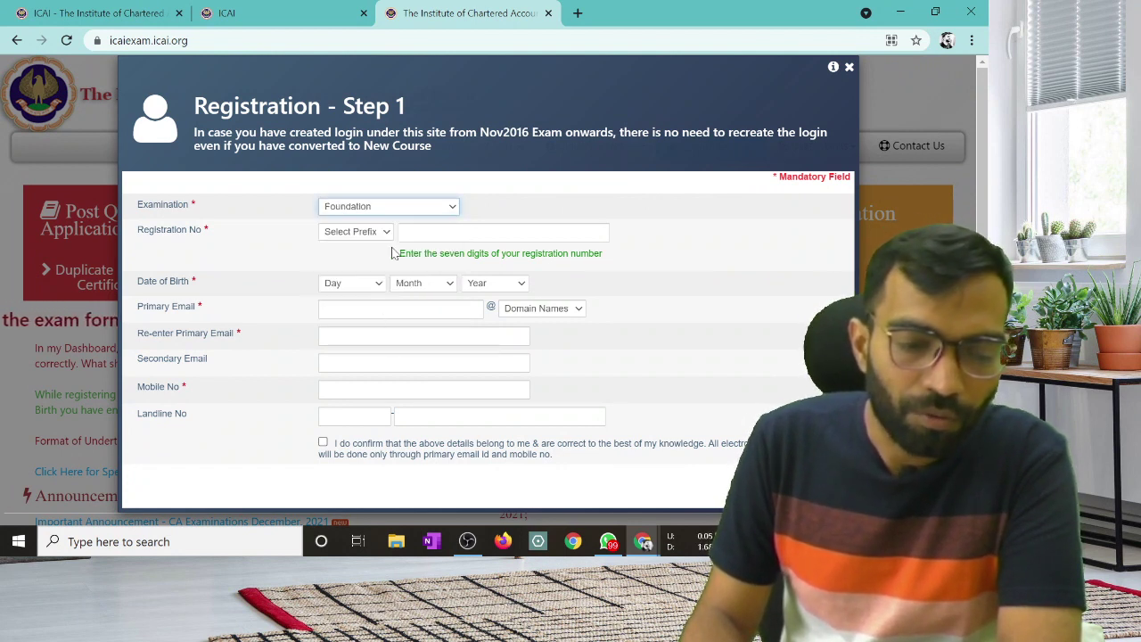
click(410, 233)
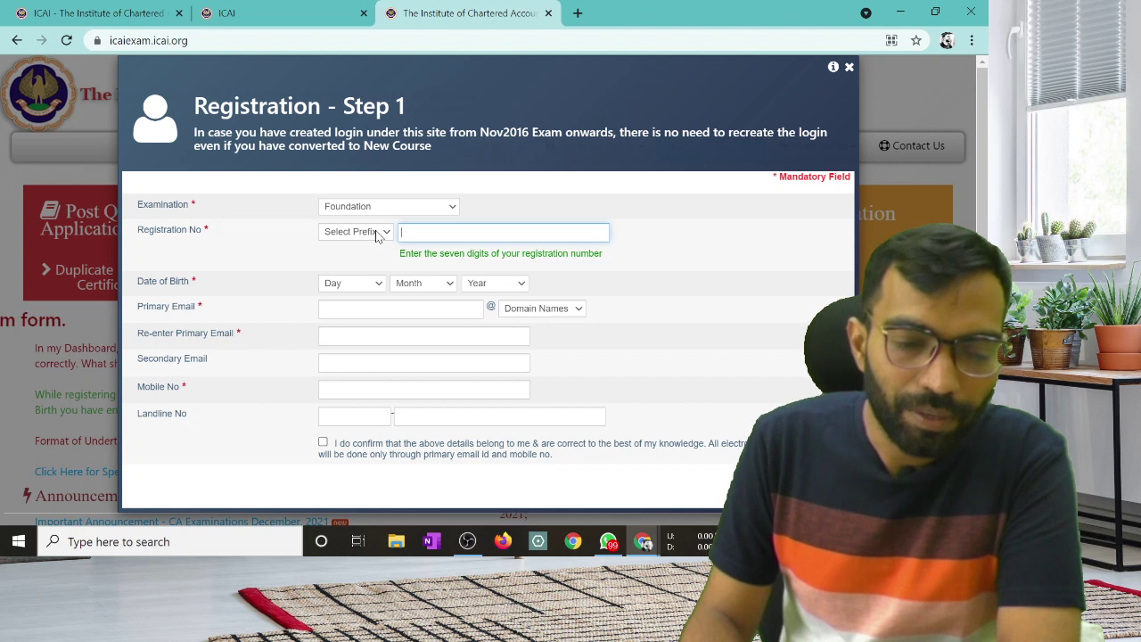
click(378, 234)
click(337, 276)
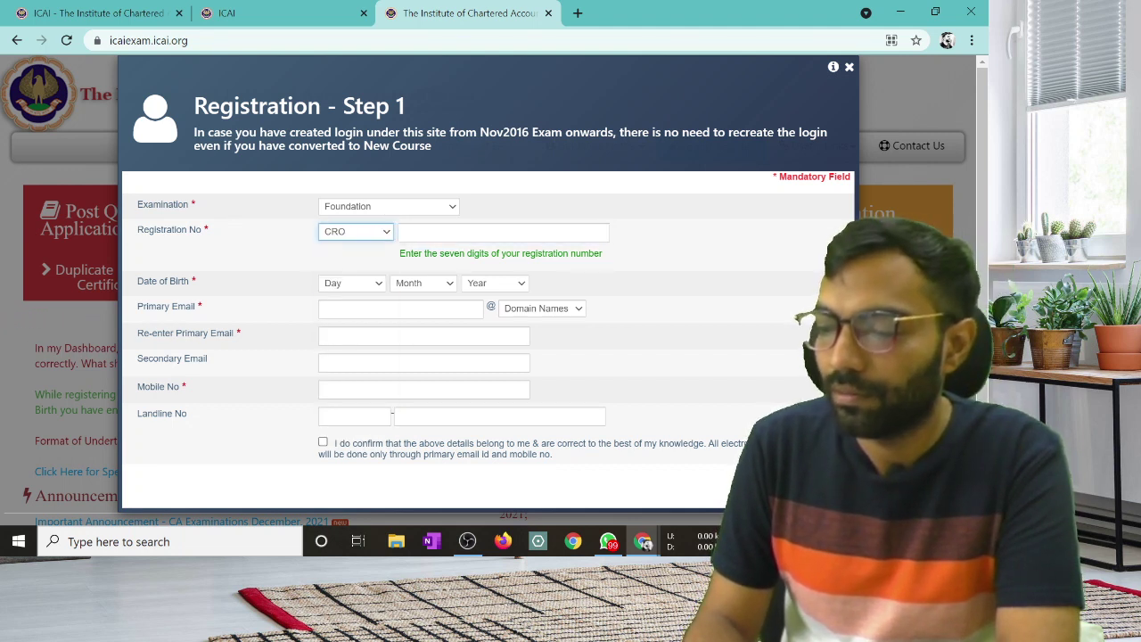
key(alt+Tab)
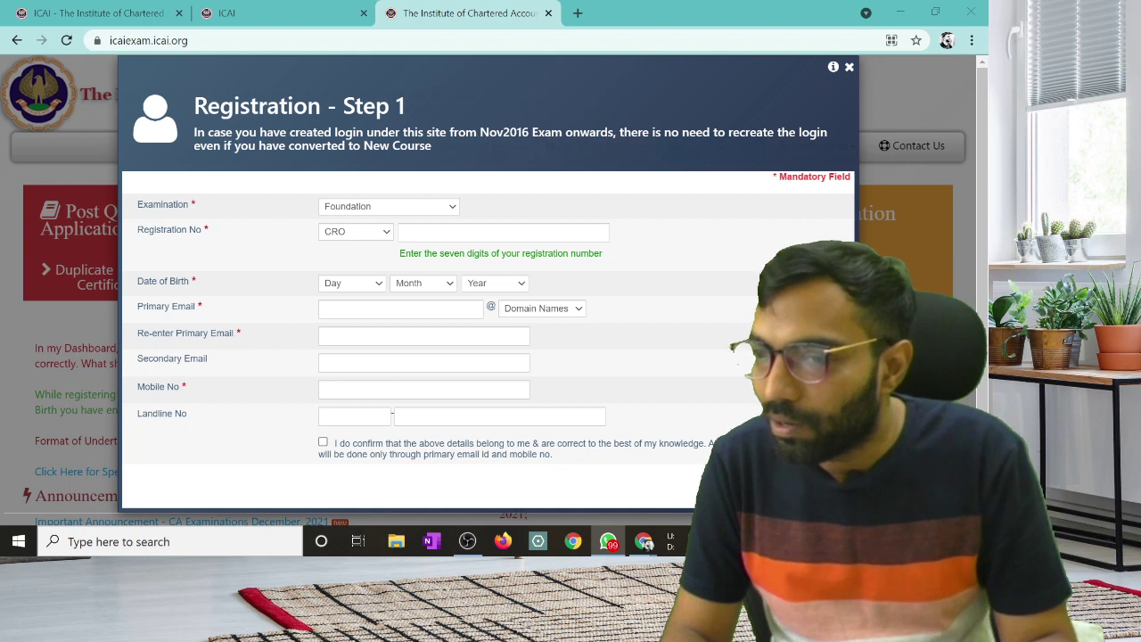
click(516, 233)
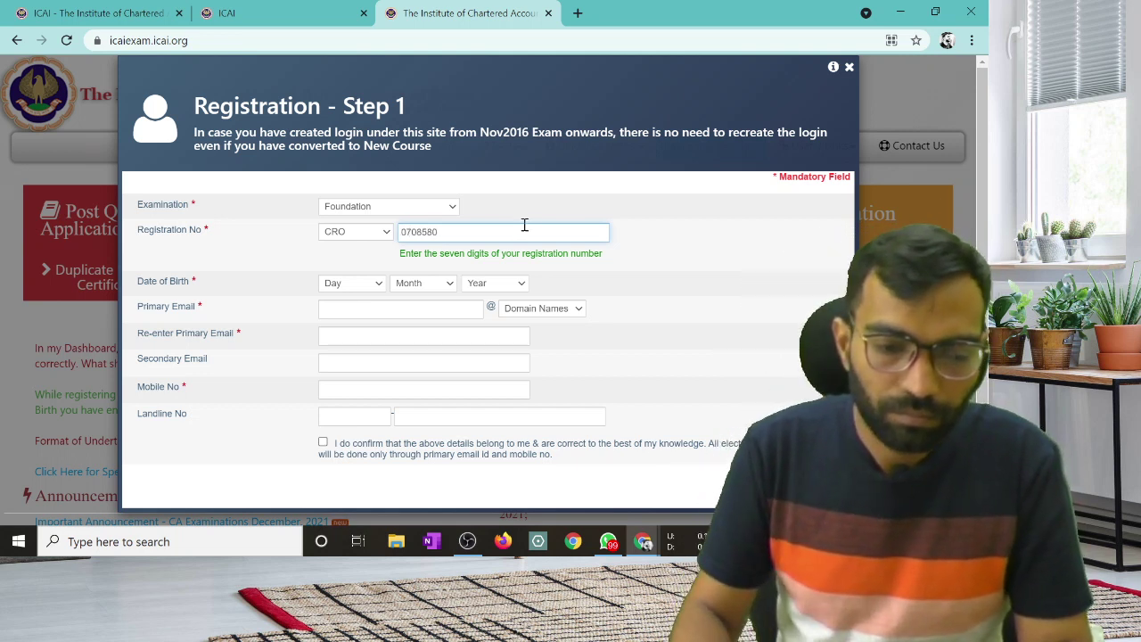
click(411, 307)
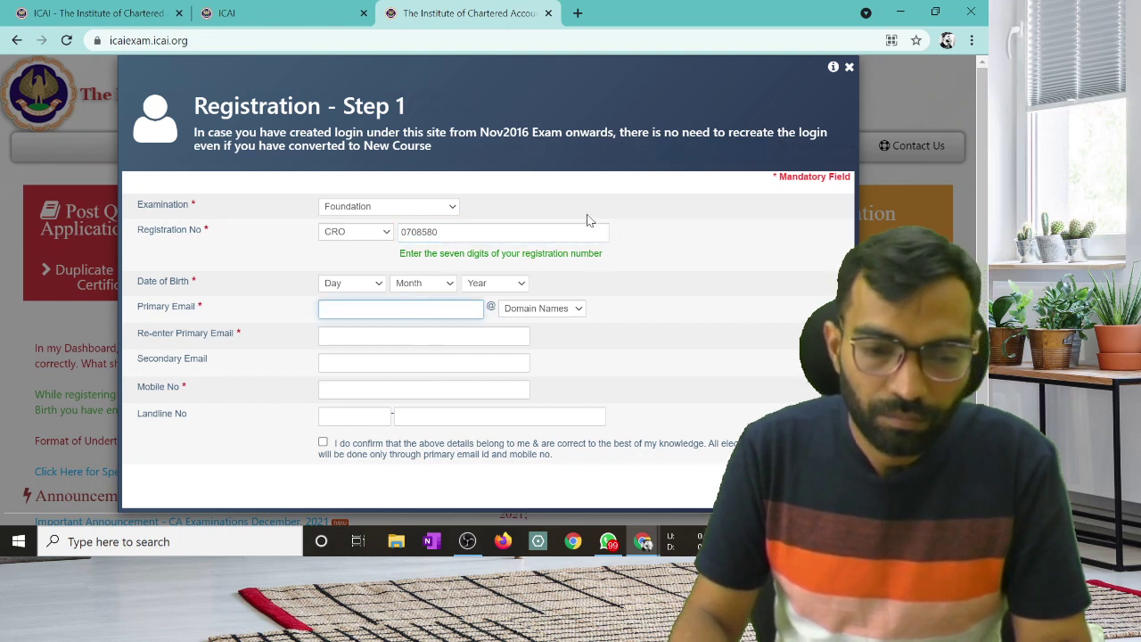
click(493, 231)
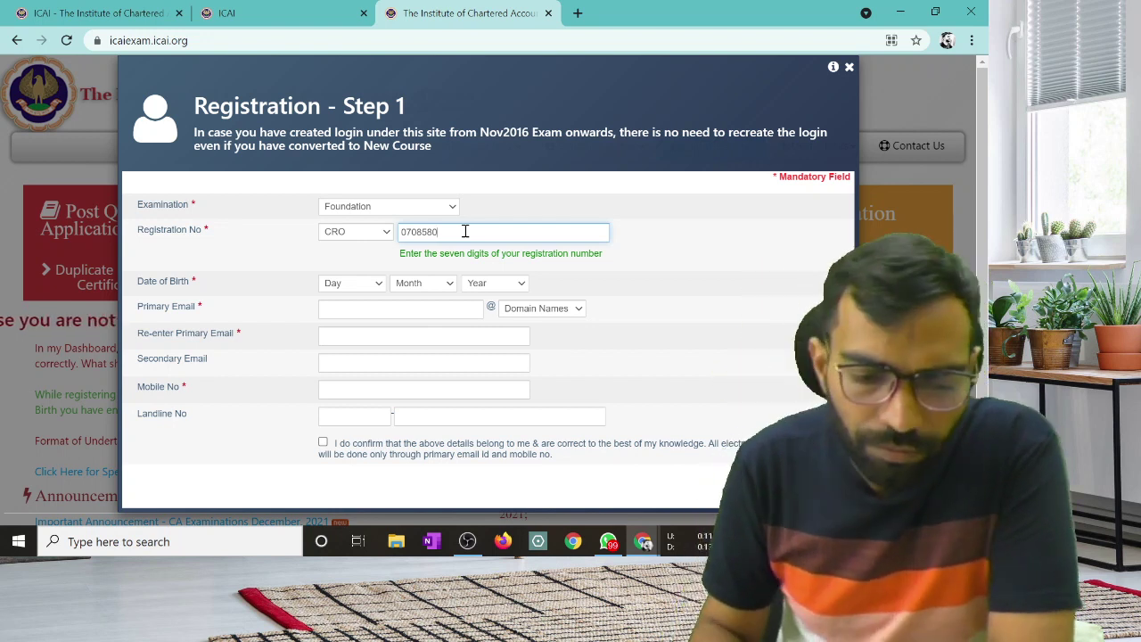
- Choose the candidate's birth day, month and year in the Date of Birth dropdowns
click(350, 283)
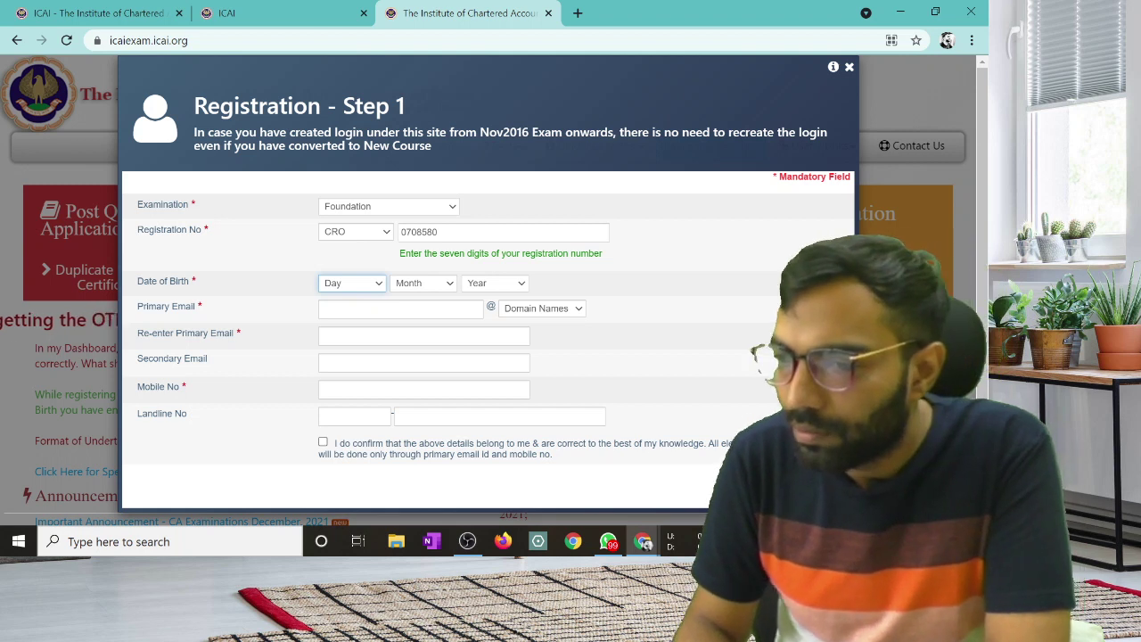
click(382, 282)
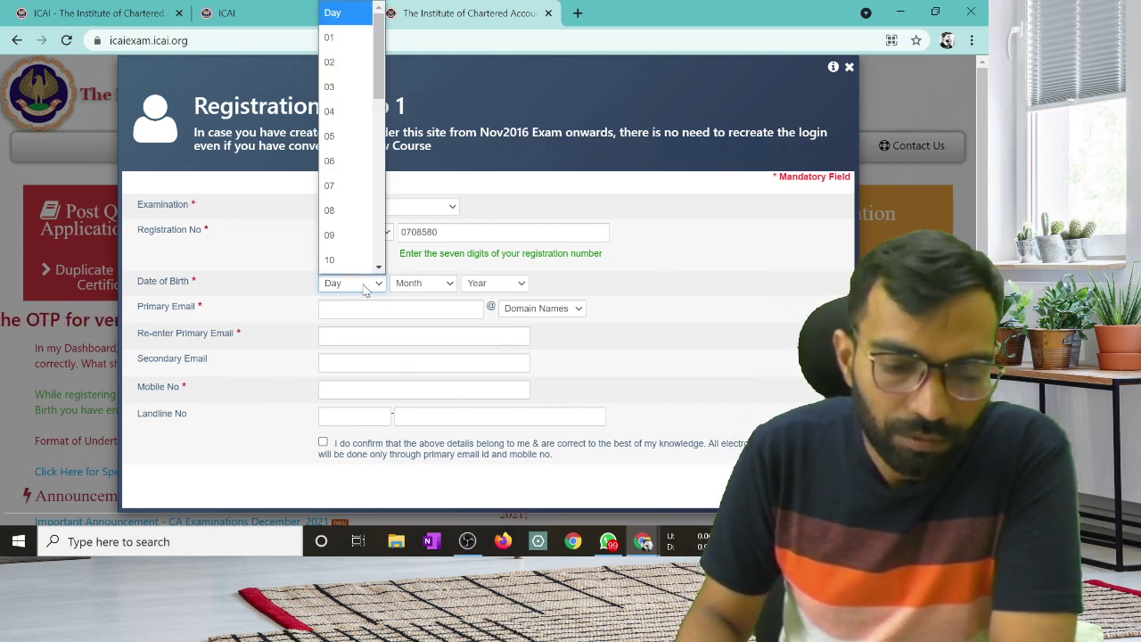
scroll(363, 212, down, 6)
scroll(357, 196, up, 4)
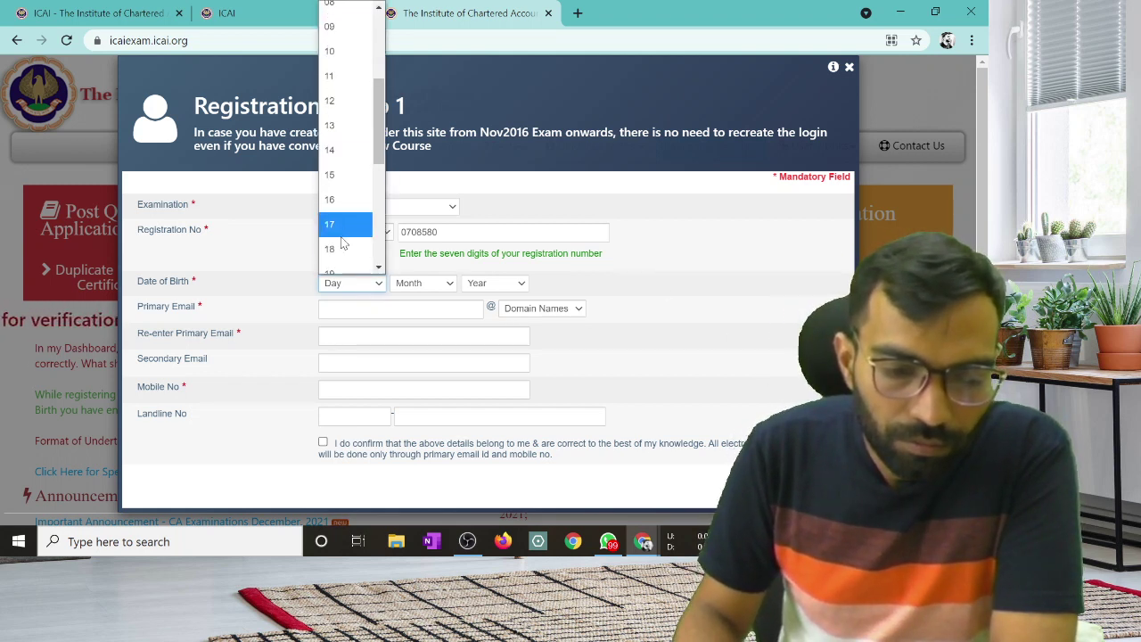
scroll(344, 218, down, 4)
click(332, 161)
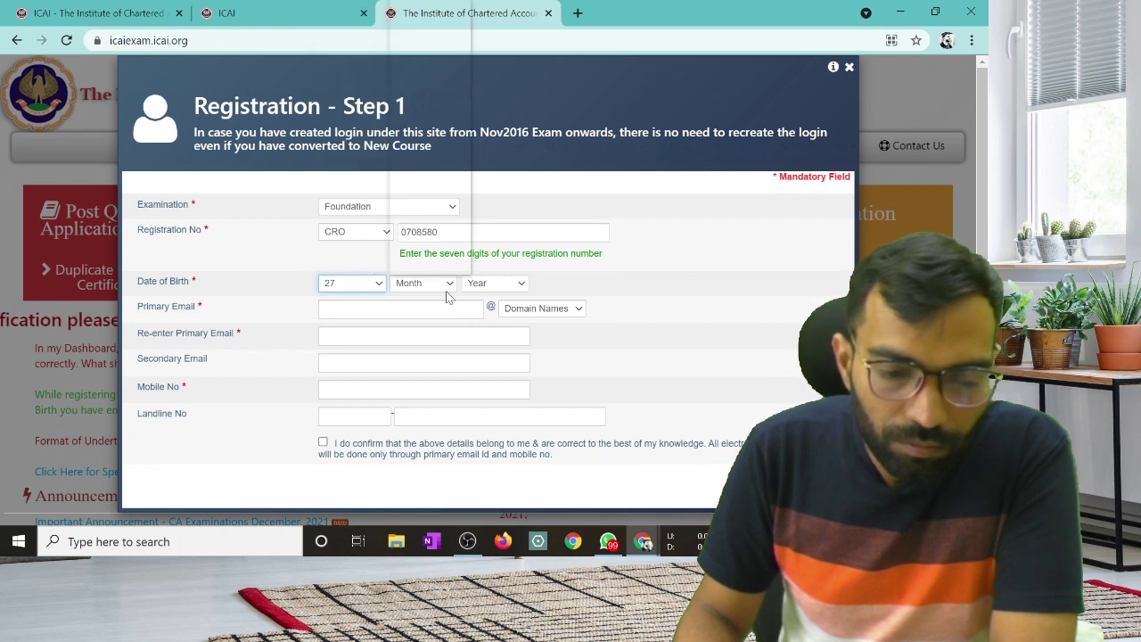
click(446, 284)
click(435, 87)
click(514, 283)
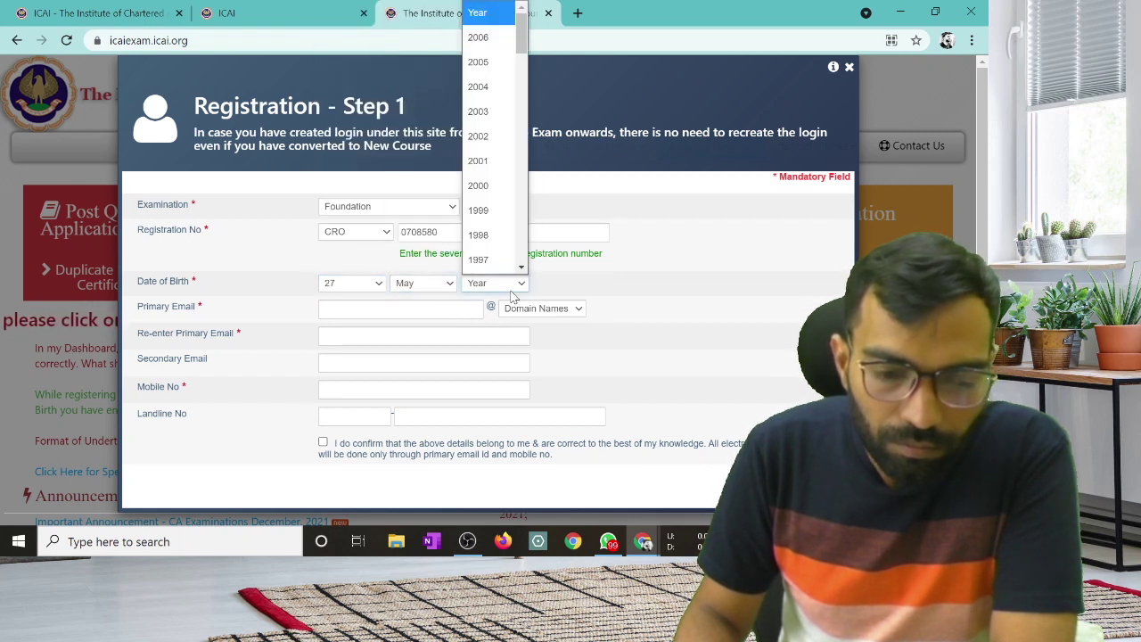
scroll(492, 85, down, 5)
click(490, 64)
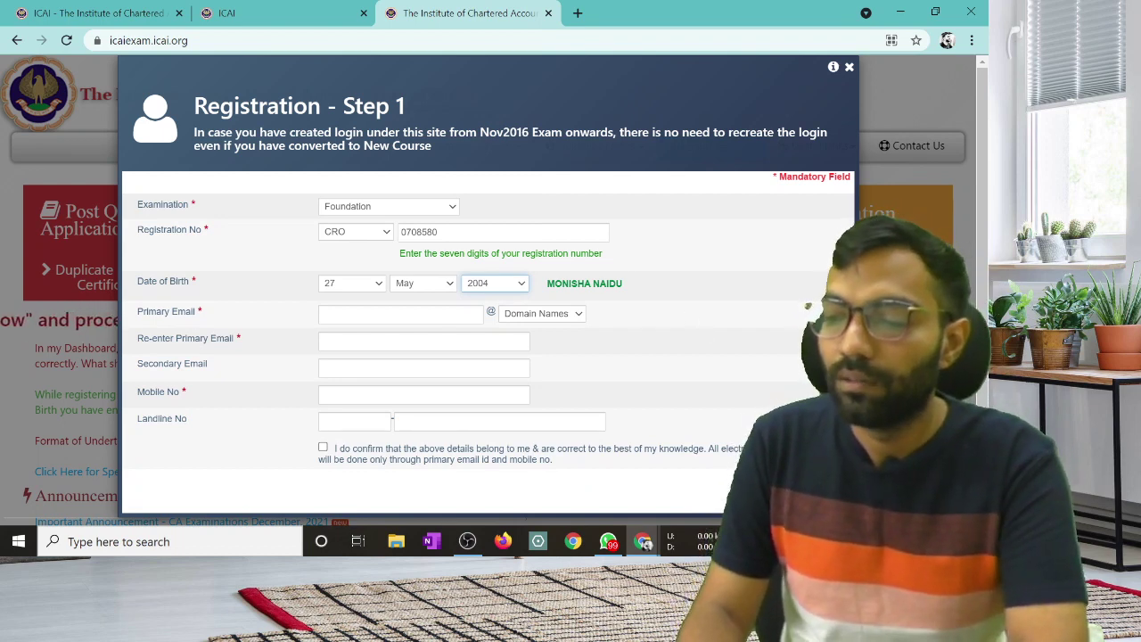
key(alt+Tab)
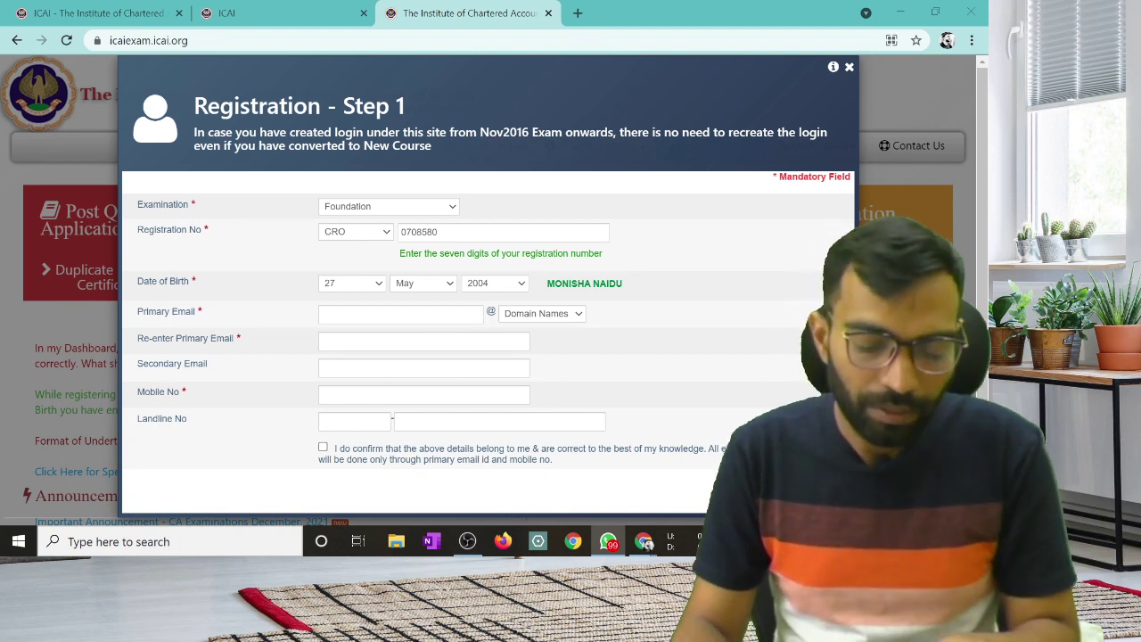
- Enter the primary e-mail with the gmail.com domain and re-enter it to confirm
click(339, 314)
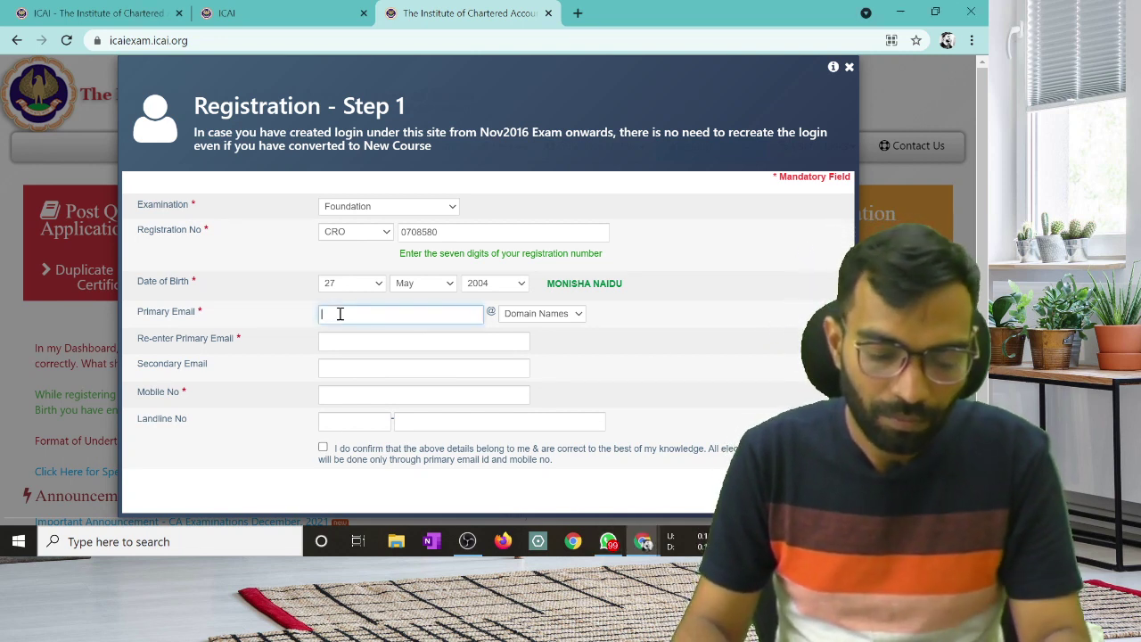
key(ctrl+v)
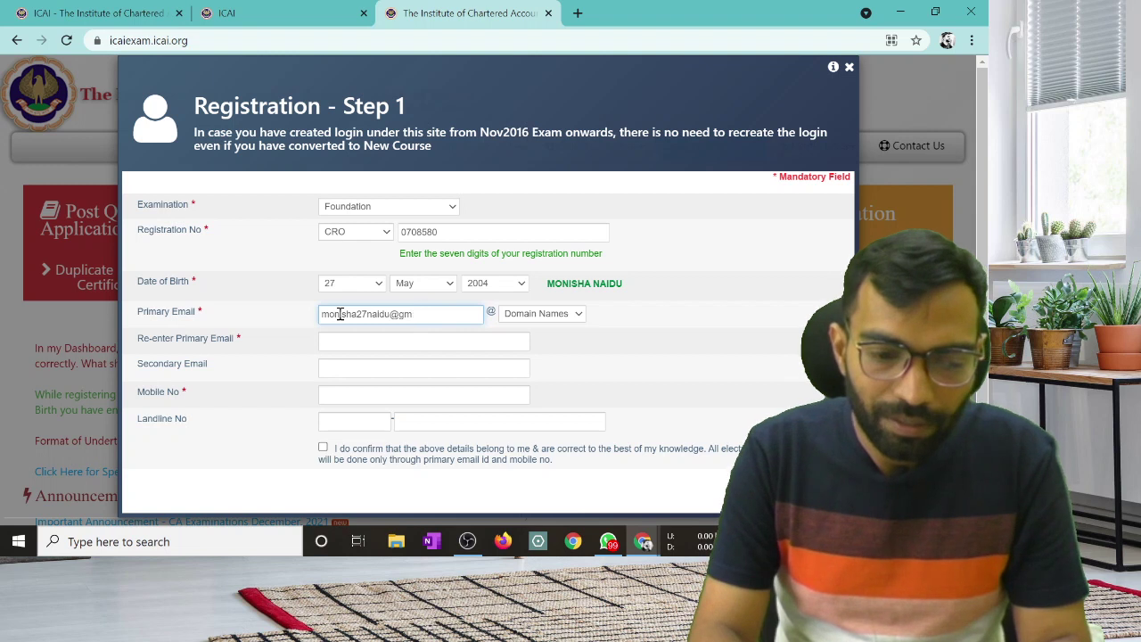
click(545, 315)
click(542, 145)
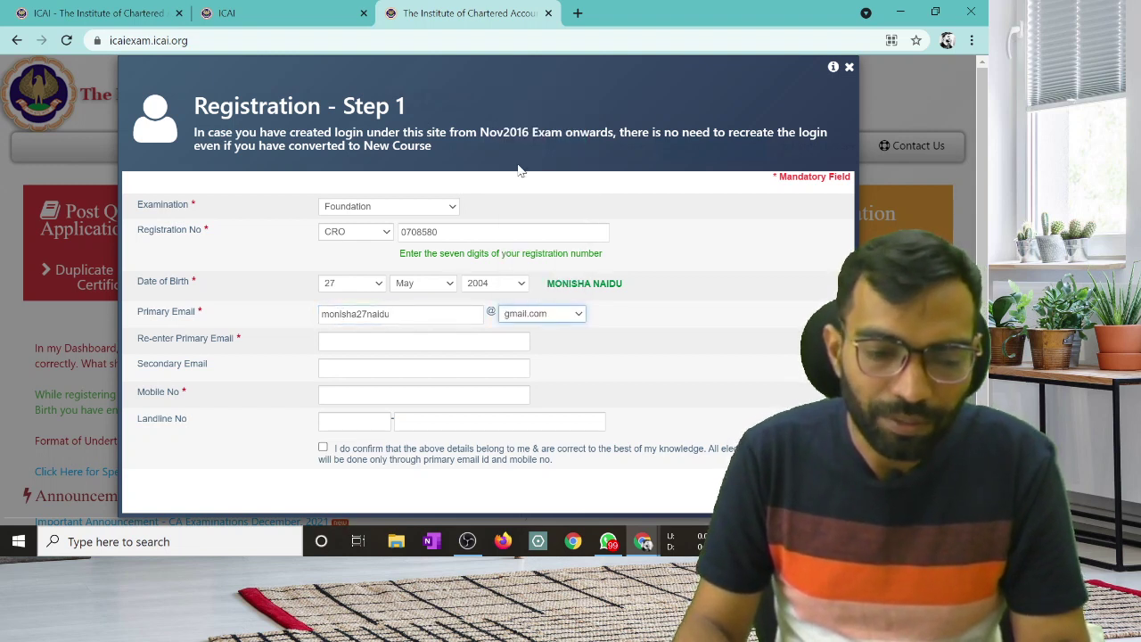
click(347, 338)
key(ctrl+v)
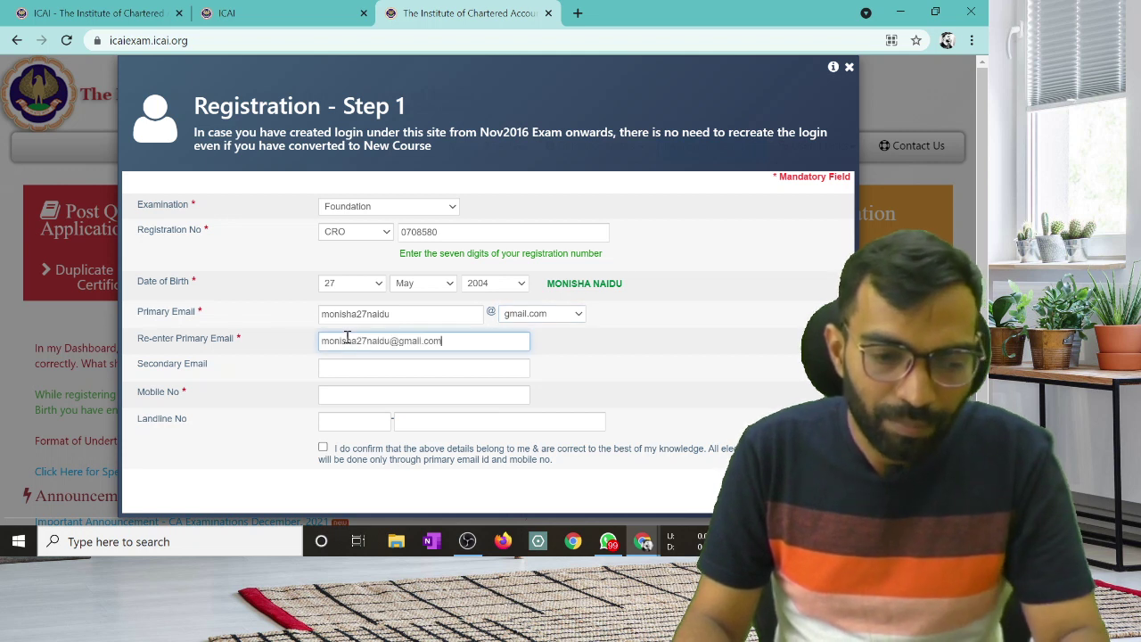
- Fill in the mobile number, accept the declaration, and submit Step 1
click(378, 369)
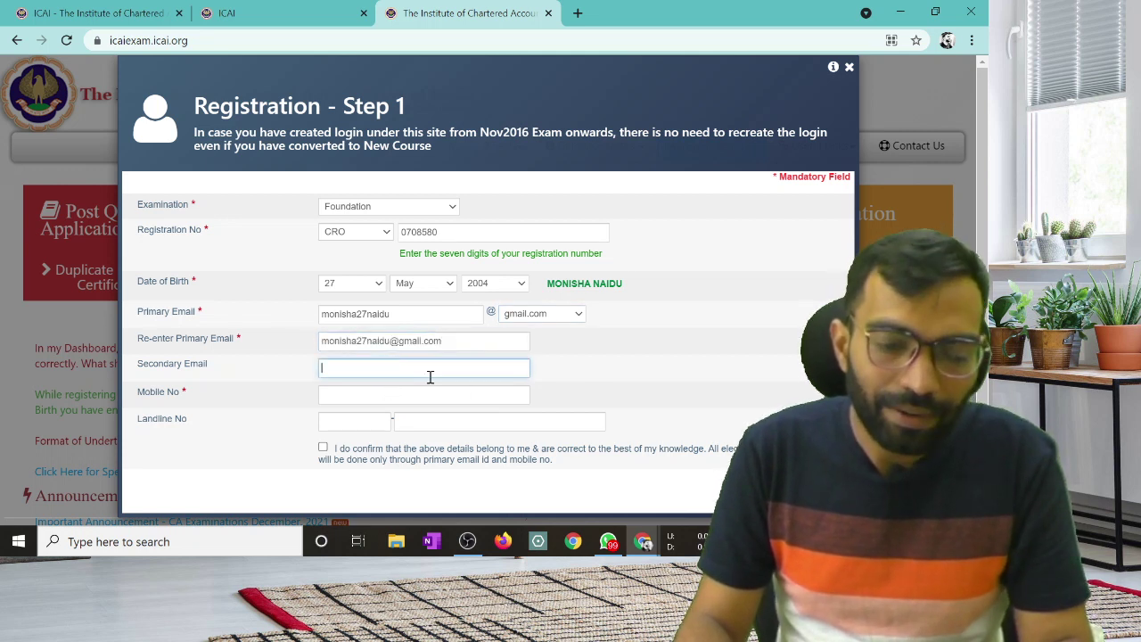
click(377, 393)
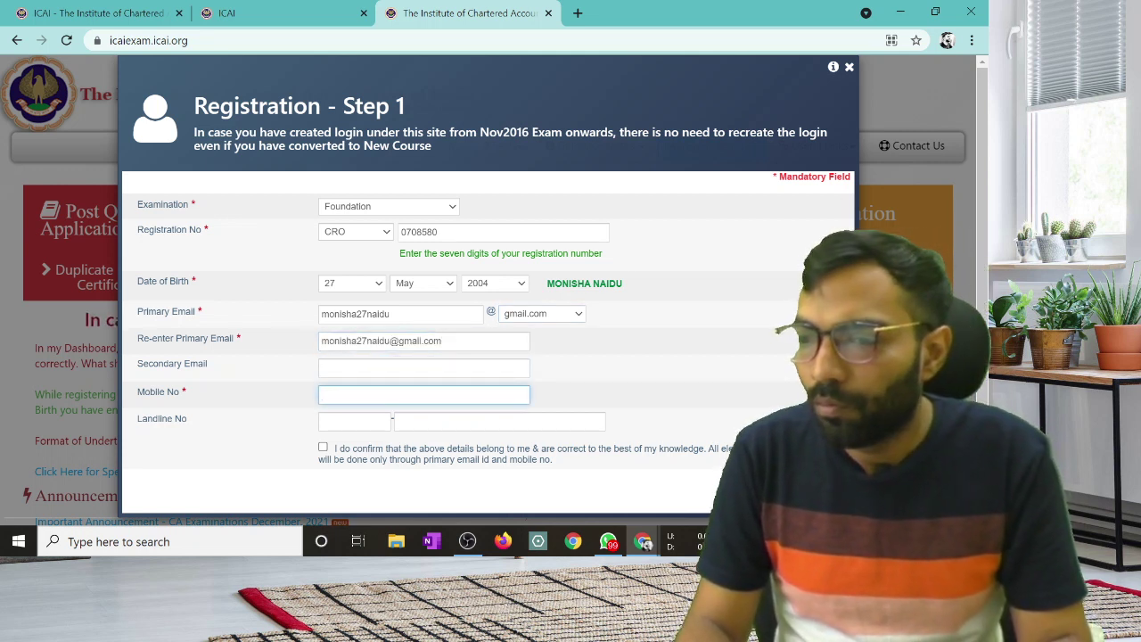
key(alt+Tab)
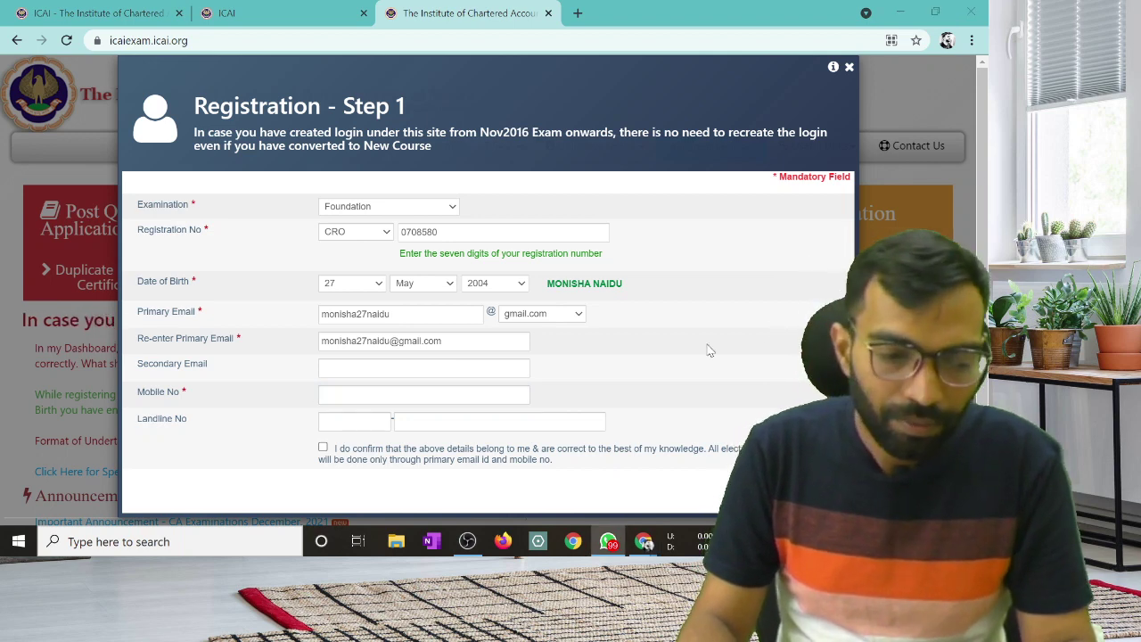
click(380, 391)
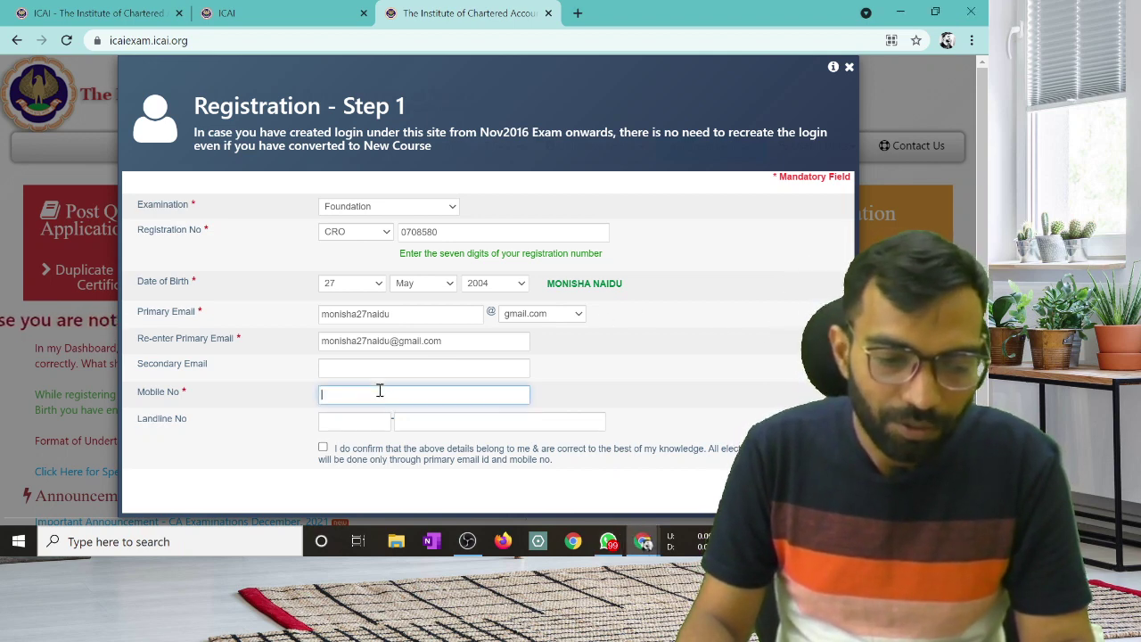
key(ctrl+v)
scroll(472, 393, down, 1)
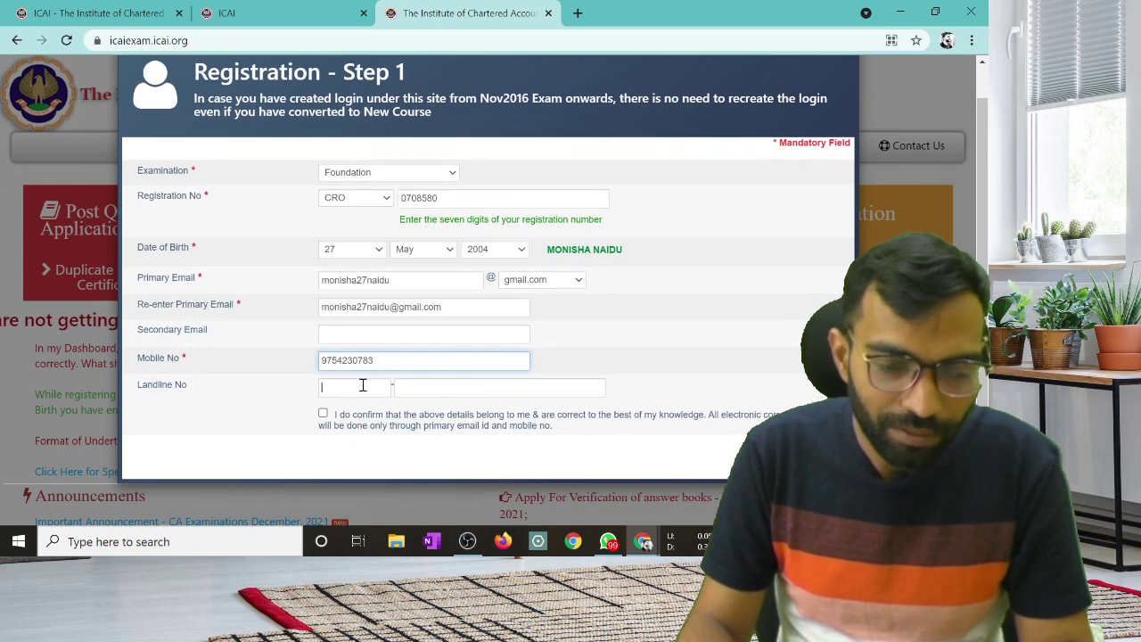
click(408, 393)
click(323, 414)
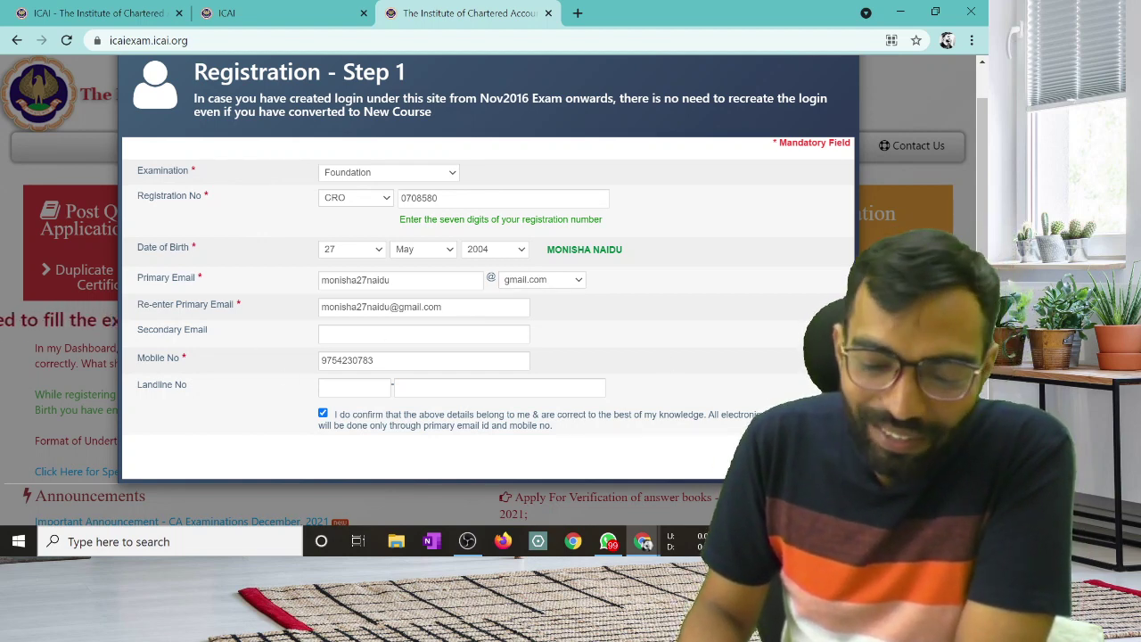
click(798, 456)
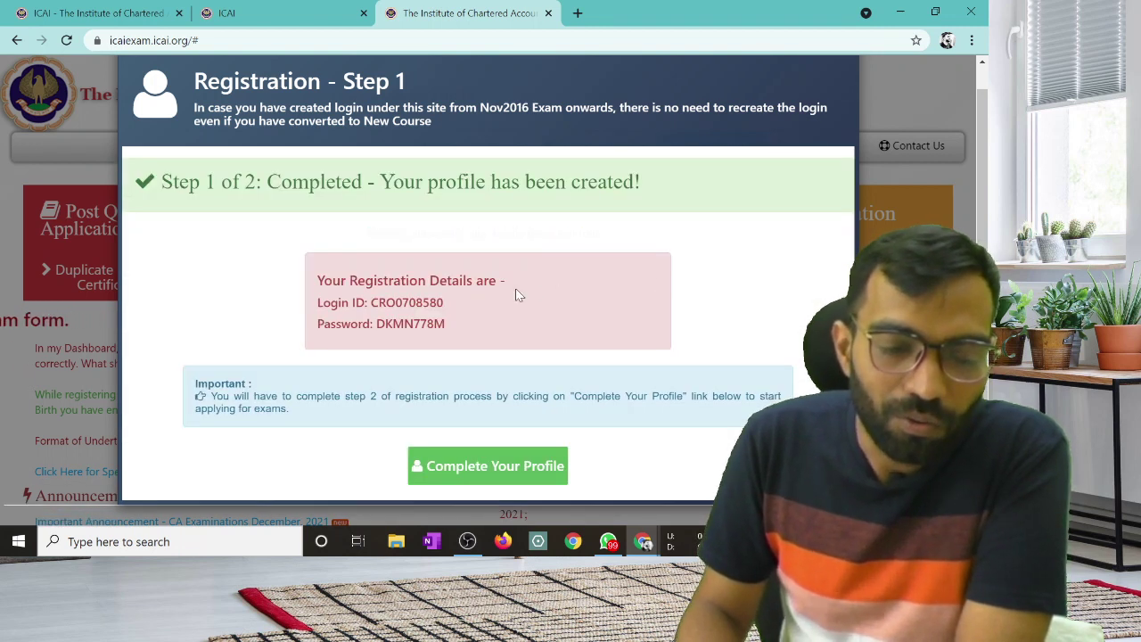
- Copy the new Login ID and Password, then continue with Complete Your Profile
drag(450, 326, 316, 303)
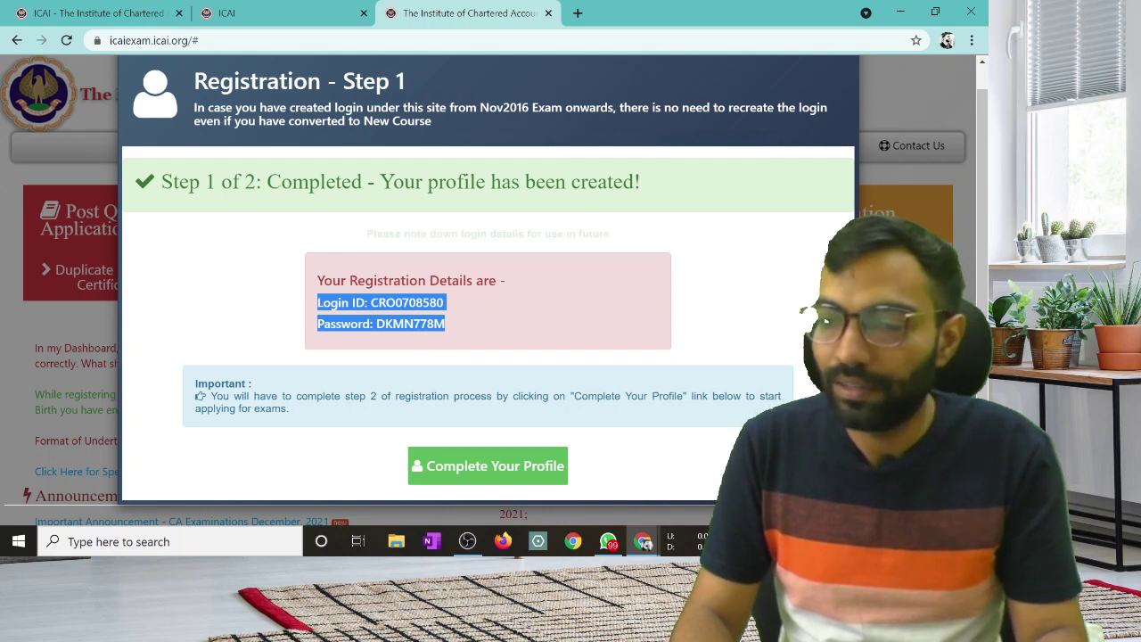
key(alt+Tab)
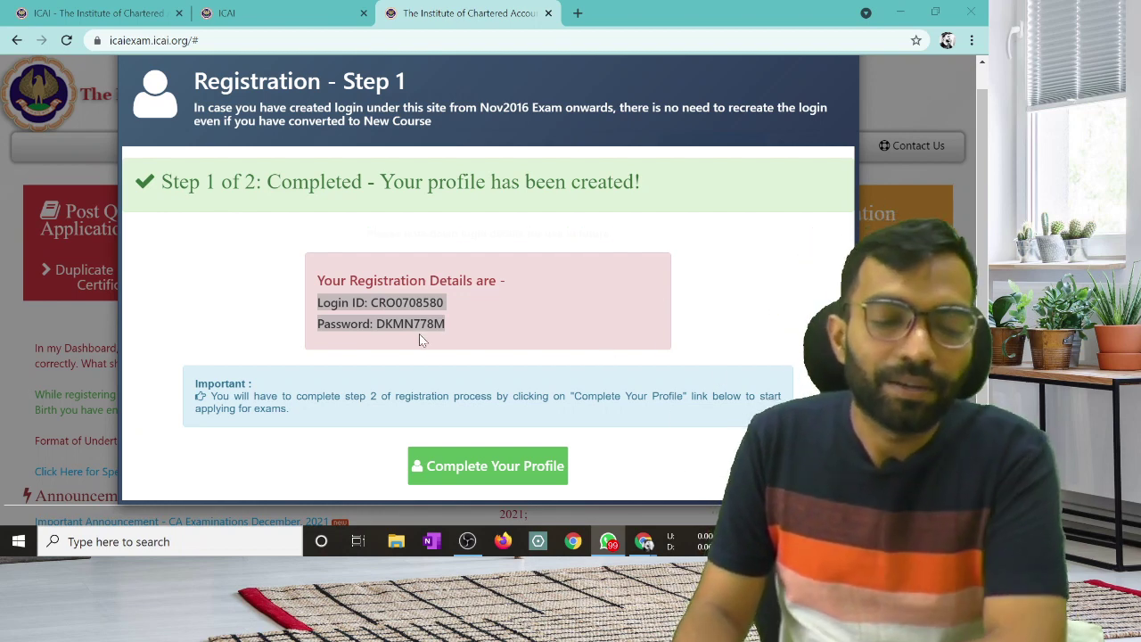
click(509, 466)
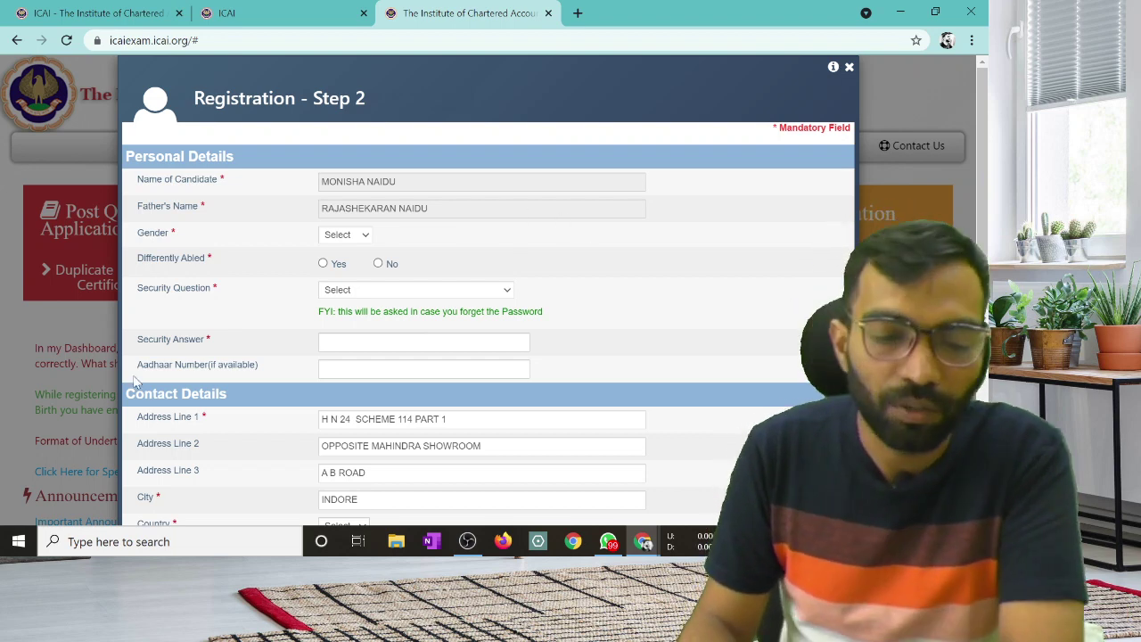
- Set Gender to Female and Differently Abled to No
click(354, 243)
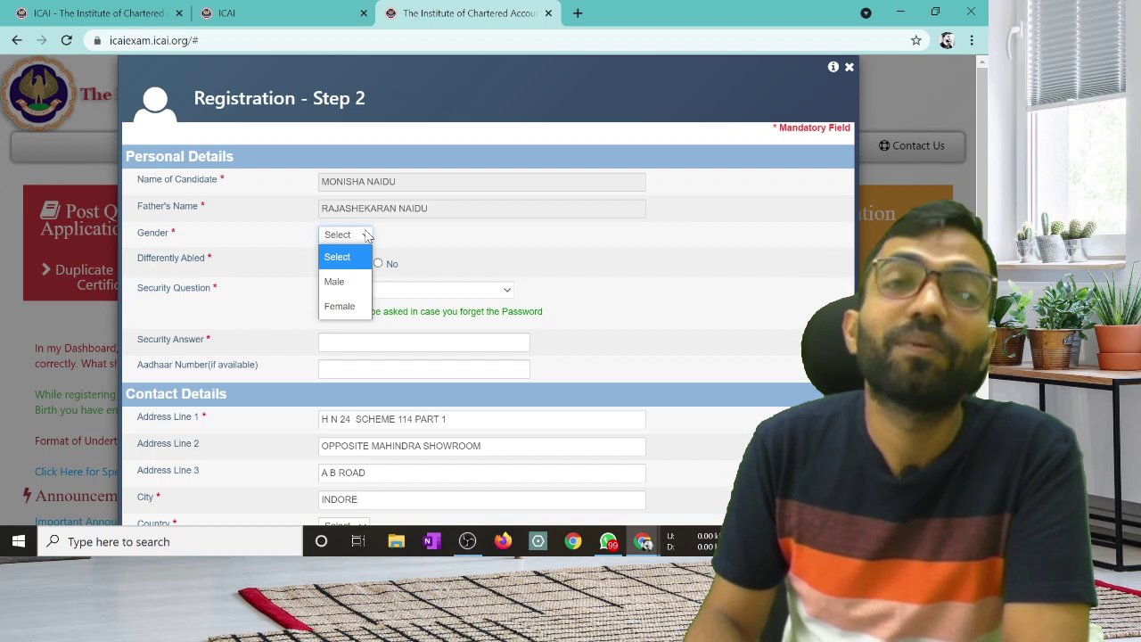
click(342, 306)
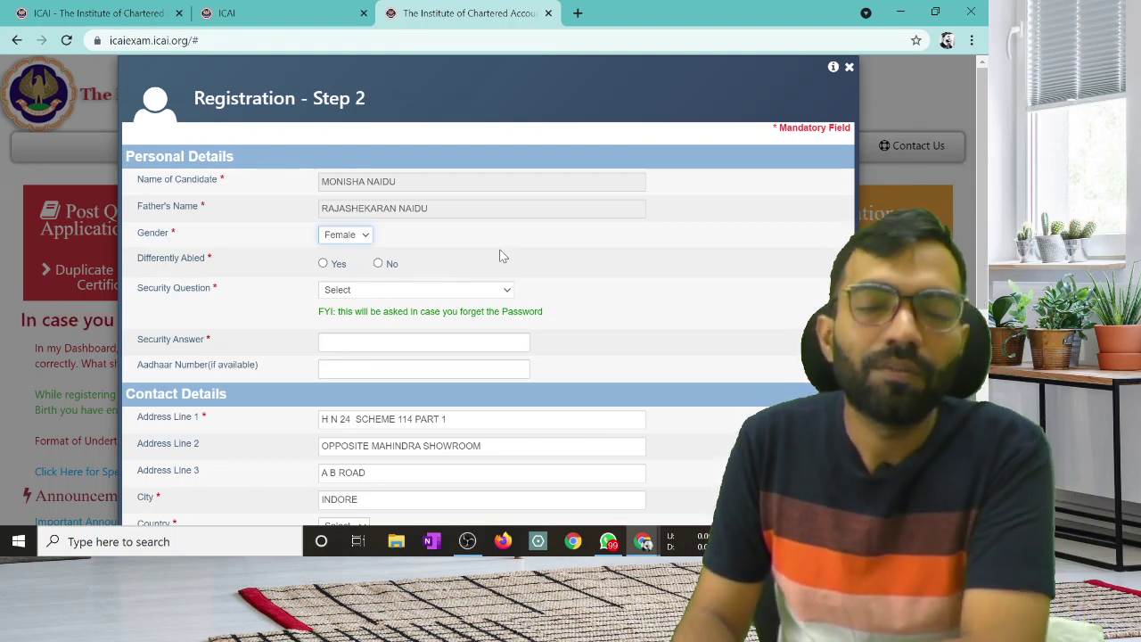
click(379, 264)
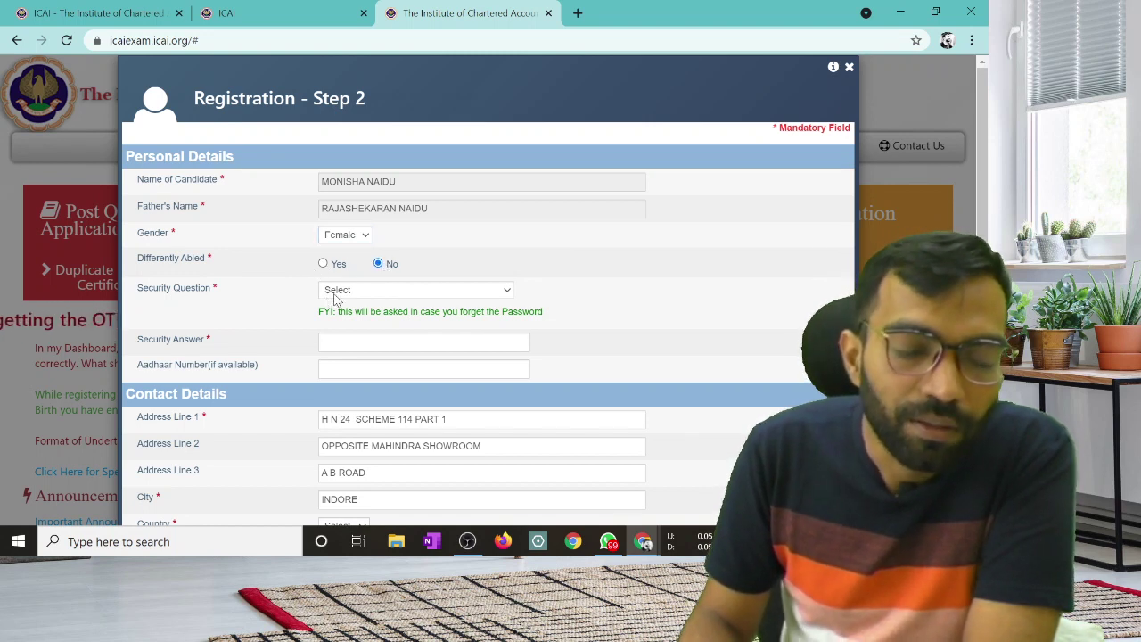
- Choose 'What is your pet name?' as the security question and enter its answer
click(411, 292)
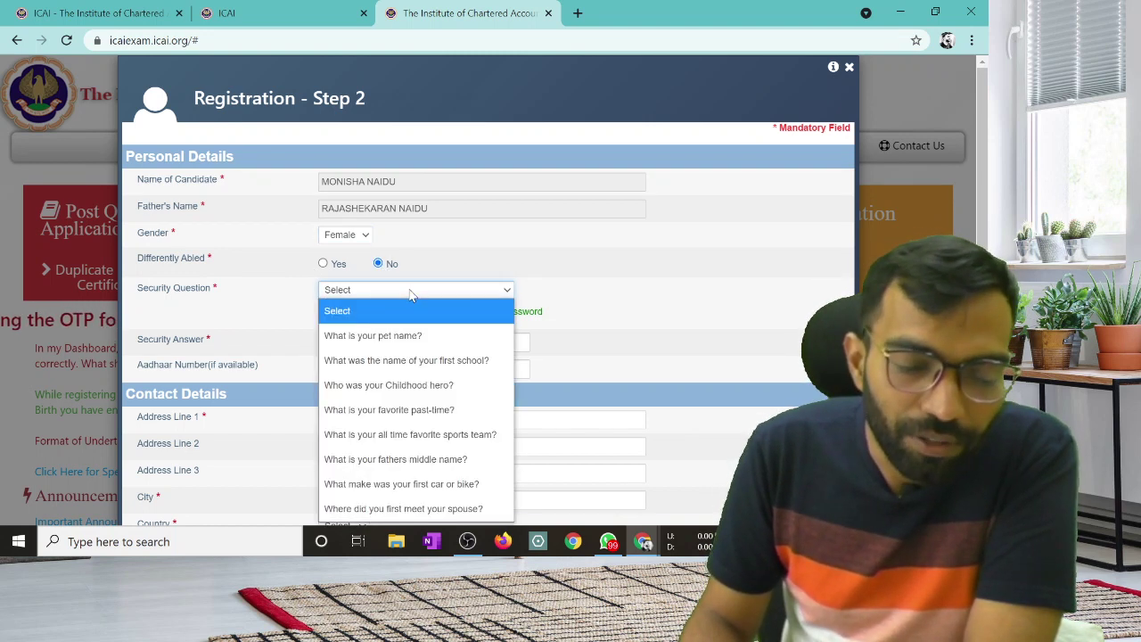
click(417, 337)
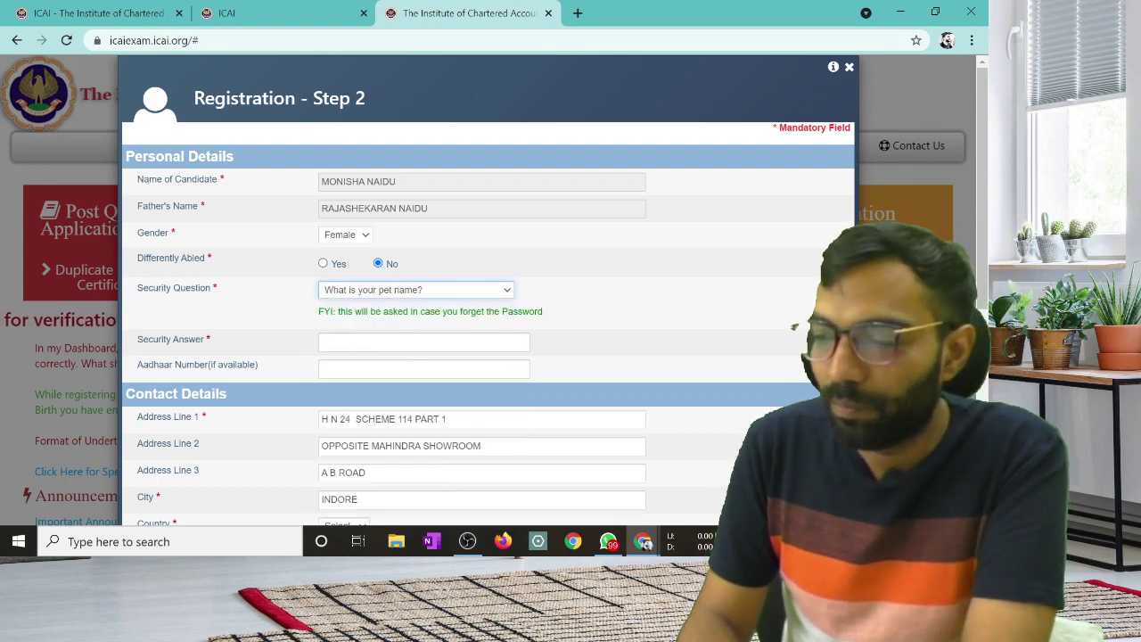
key(alt+Tab)
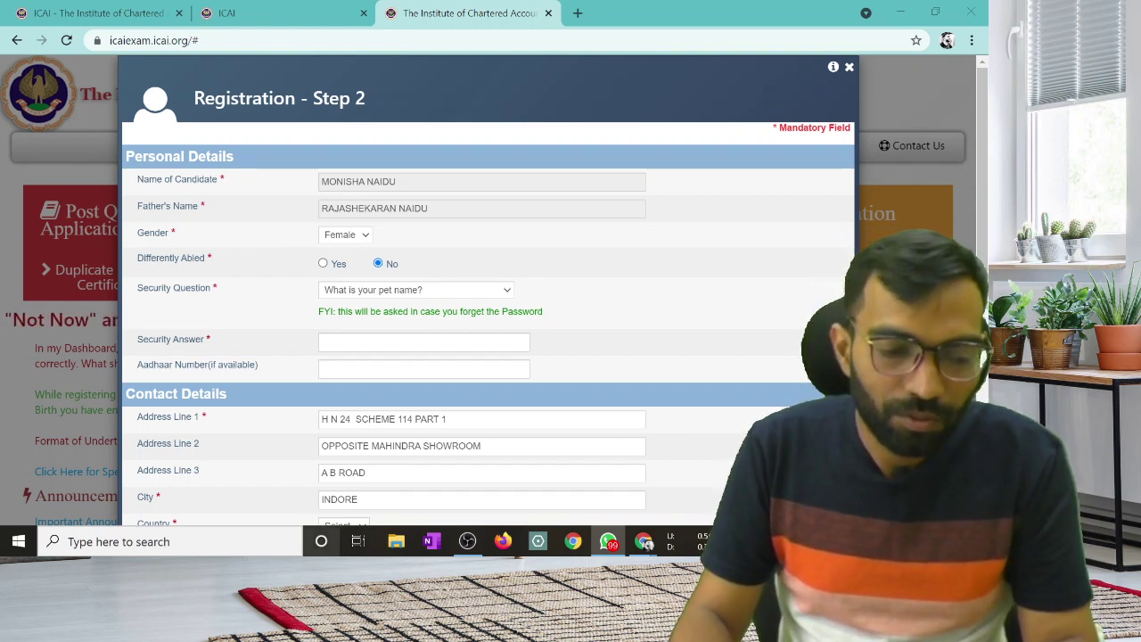
click(349, 342)
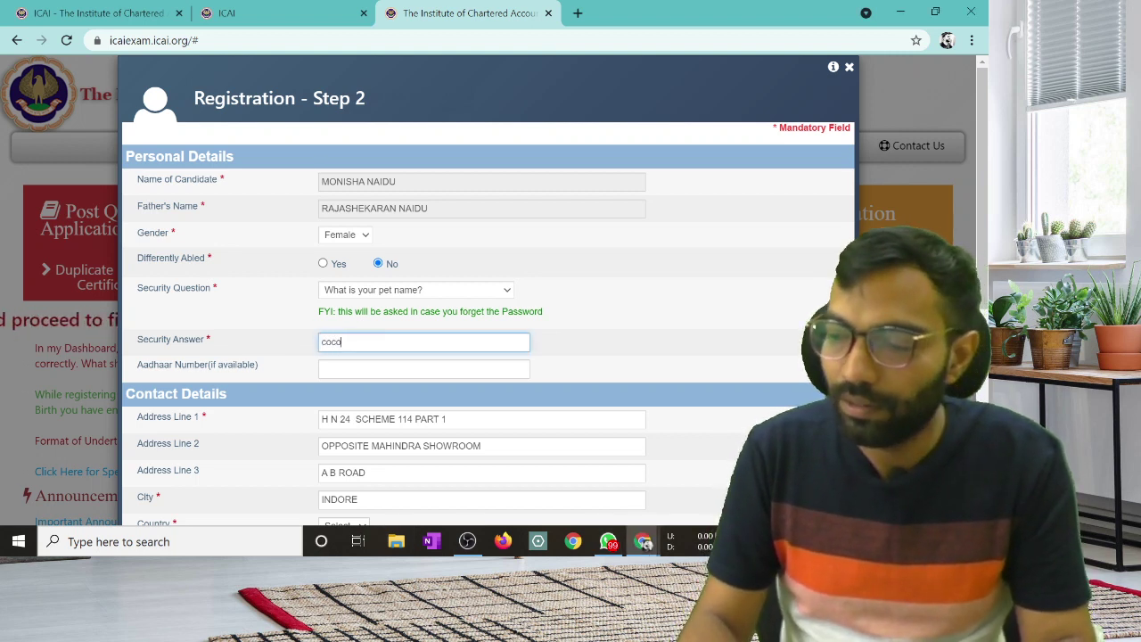
key(alt+Tab)
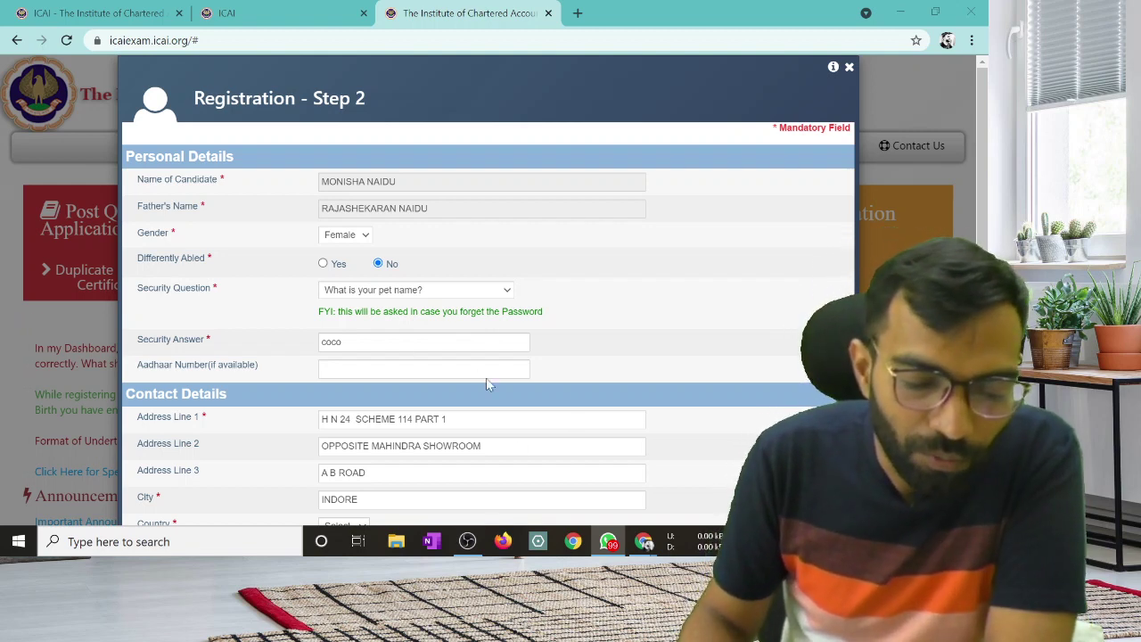
scroll(489, 369, down, 3)
scroll(379, 260, down, 2)
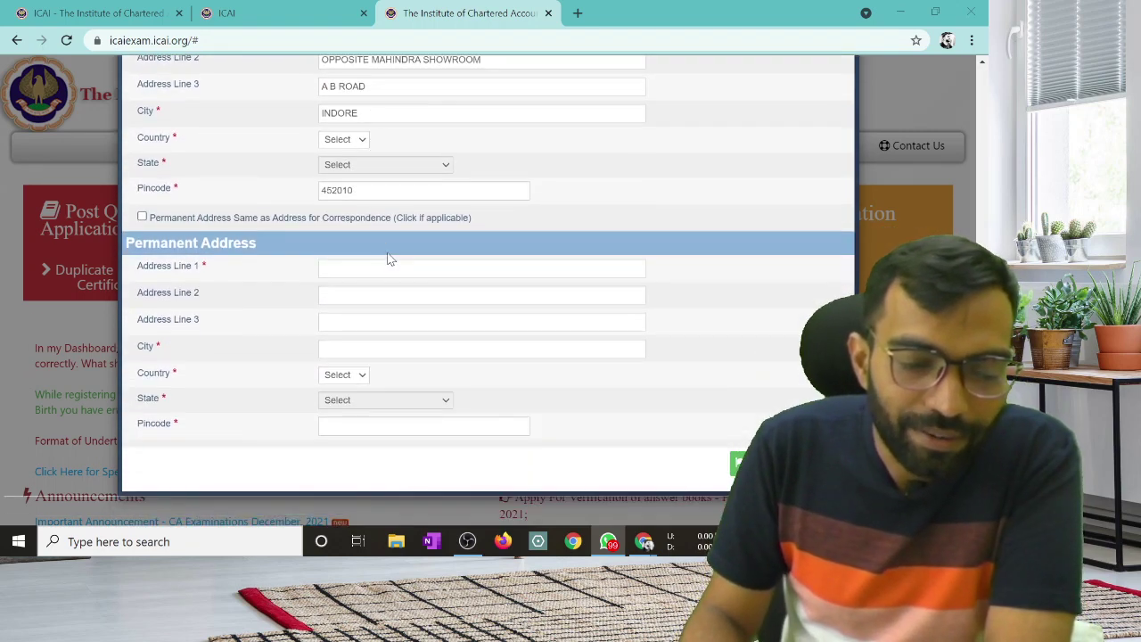
- Set the address country to India and the state to MADHYA PRADESH
click(361, 131)
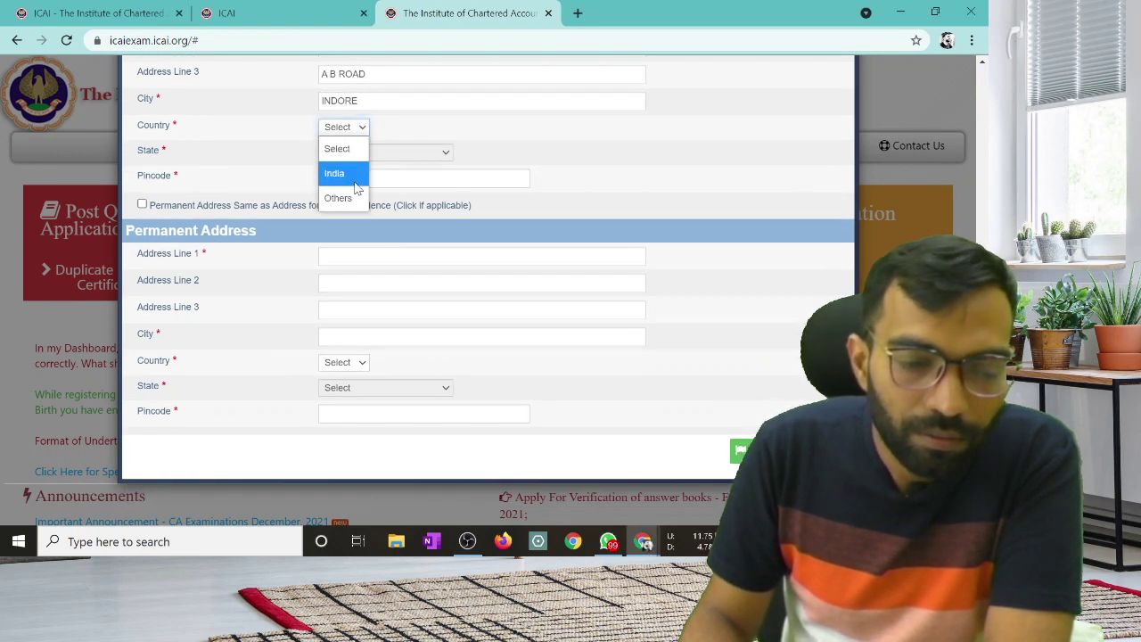
click(355, 177)
click(414, 152)
drag(445, 211, 447, 381)
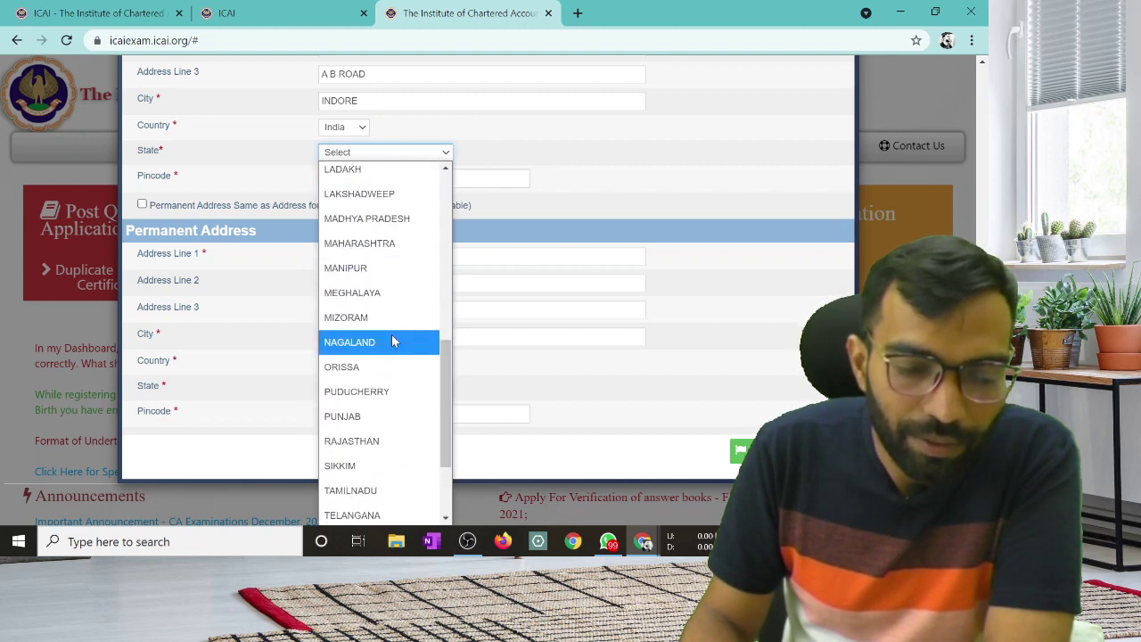
scroll(395, 404, down, 2)
scroll(395, 405, up, 7)
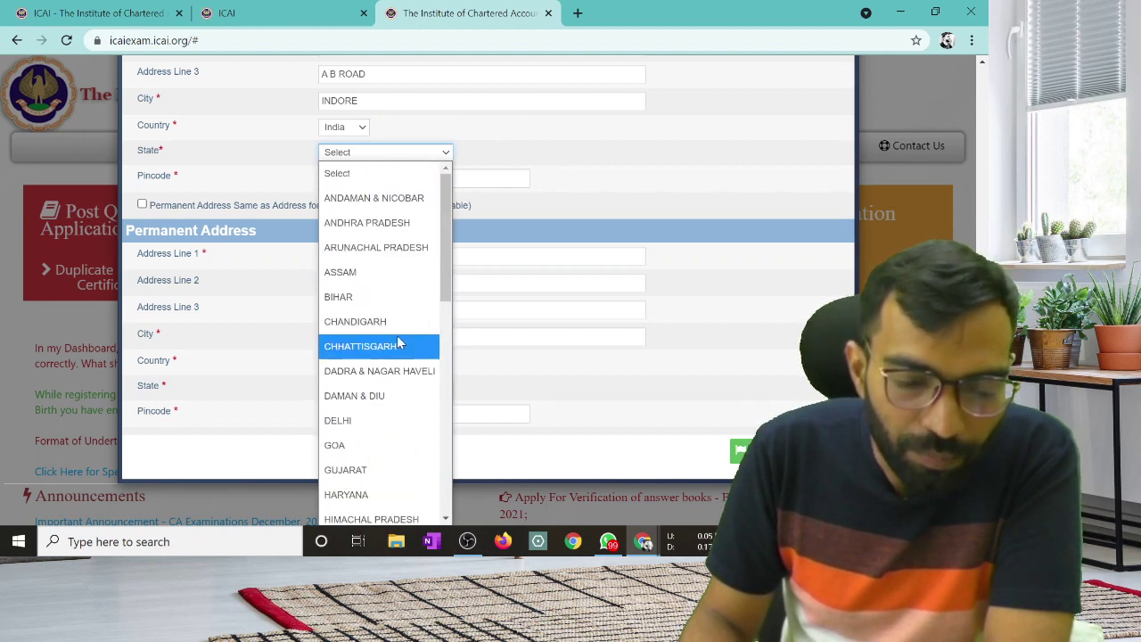
scroll(399, 352, down, 5)
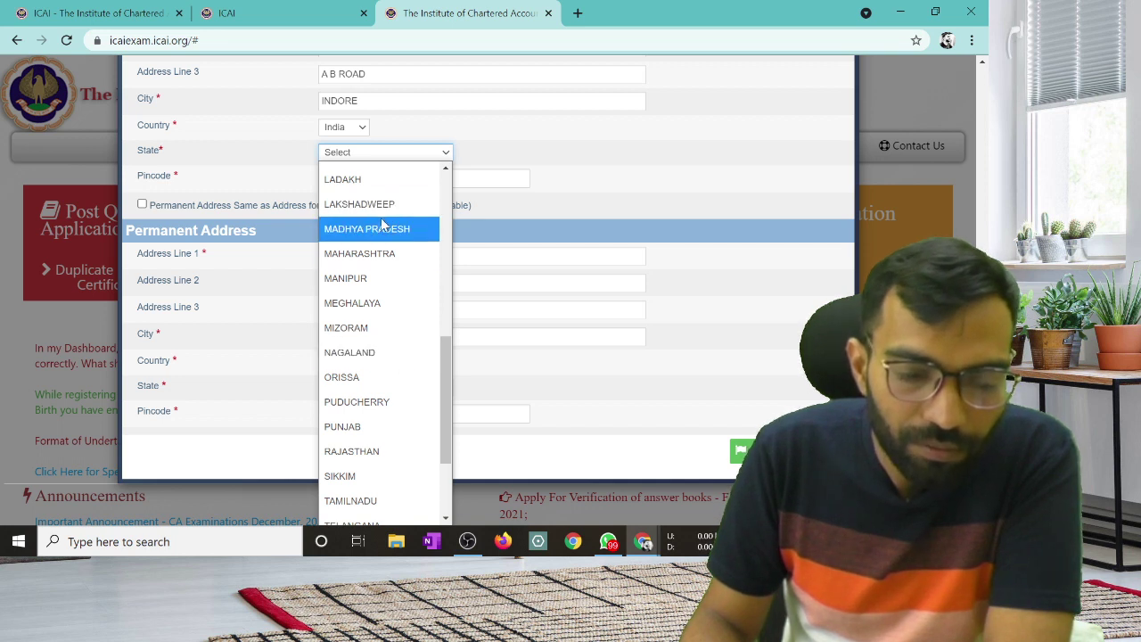
click(383, 229)
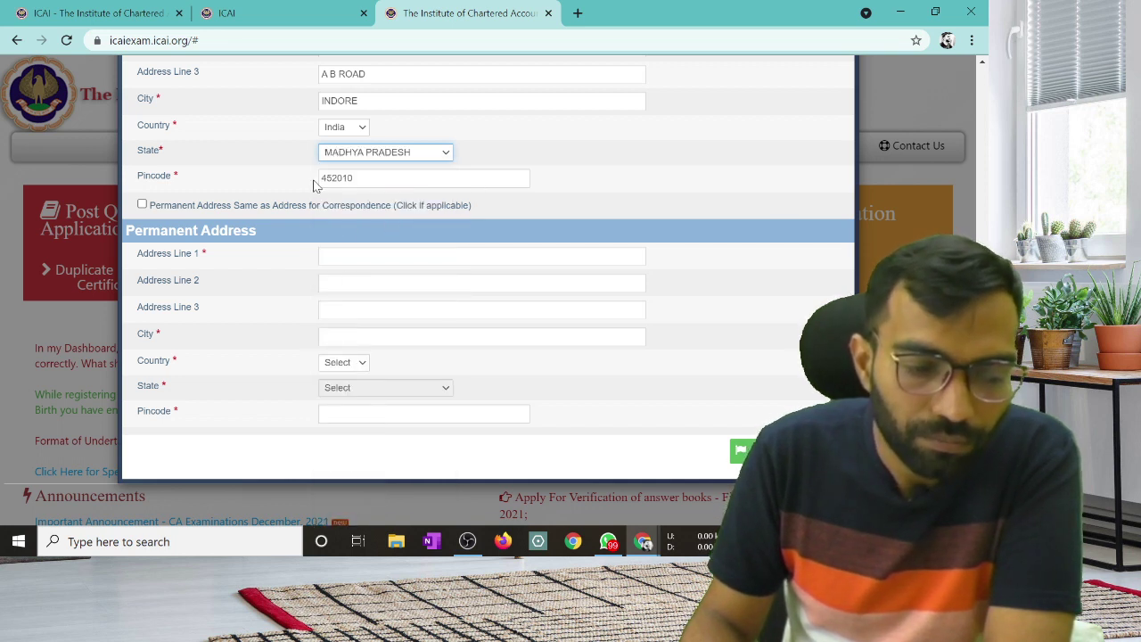
- Mark the permanent address as same as correspondence and submit the profile
click(143, 205)
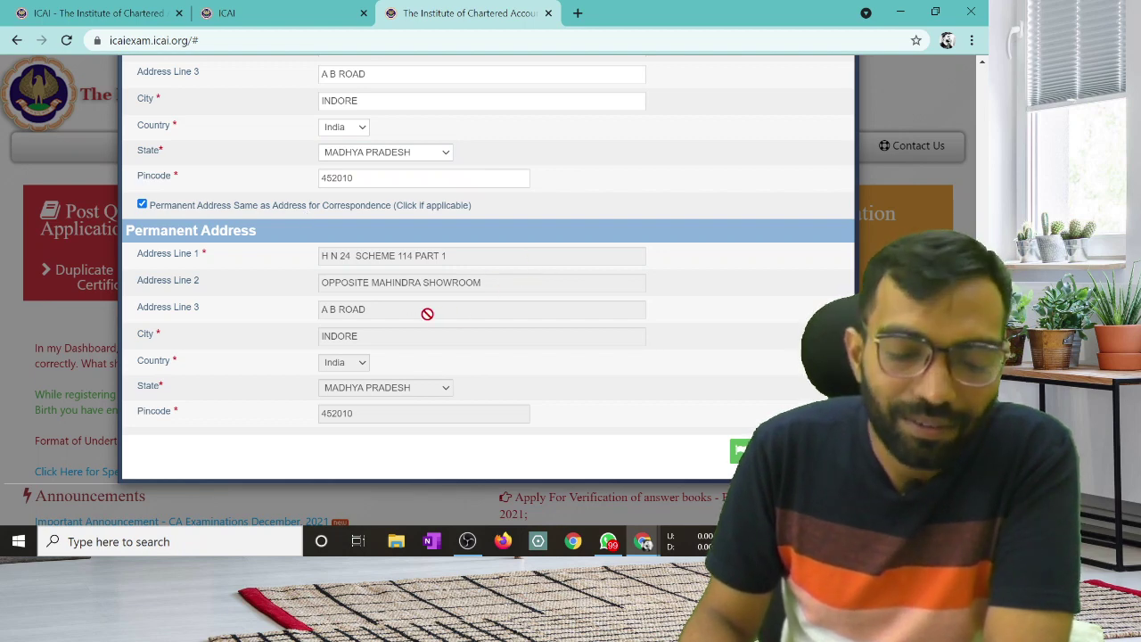
scroll(427, 313, up, 5)
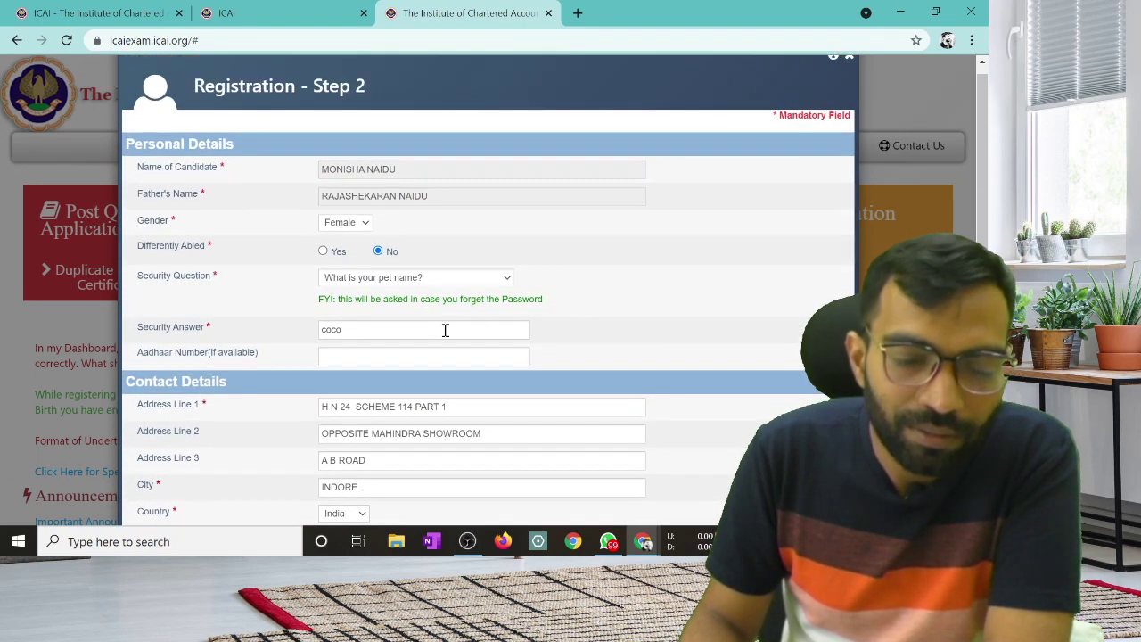
scroll(445, 330, down, 2)
scroll(429, 328, down, 3)
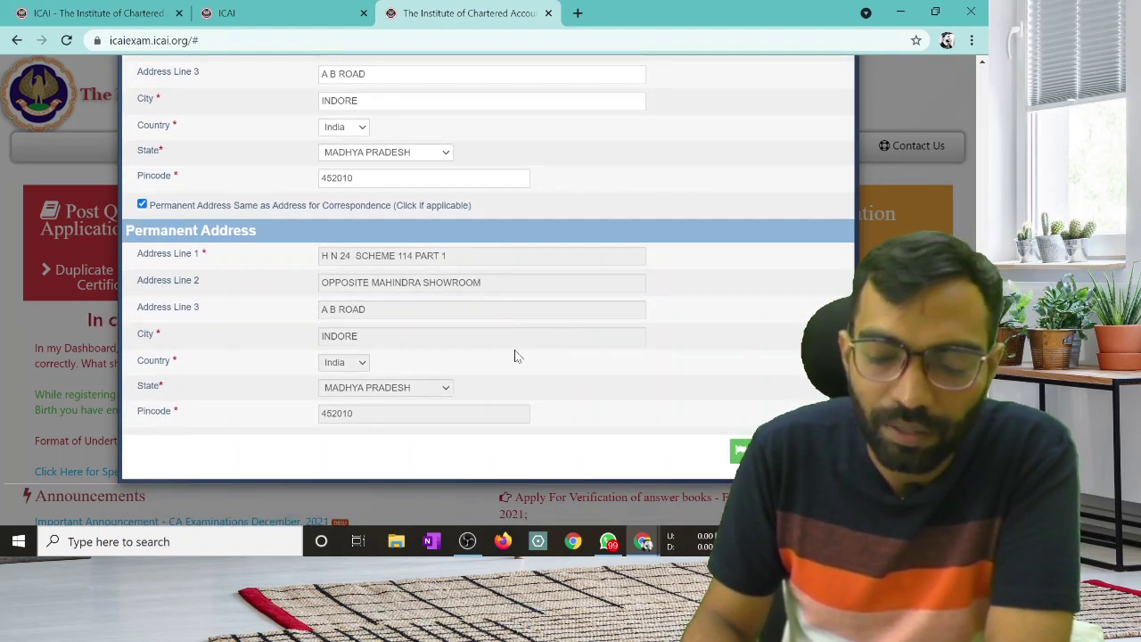
scroll(514, 356, up, 5)
scroll(514, 355, down, 5)
click(740, 450)
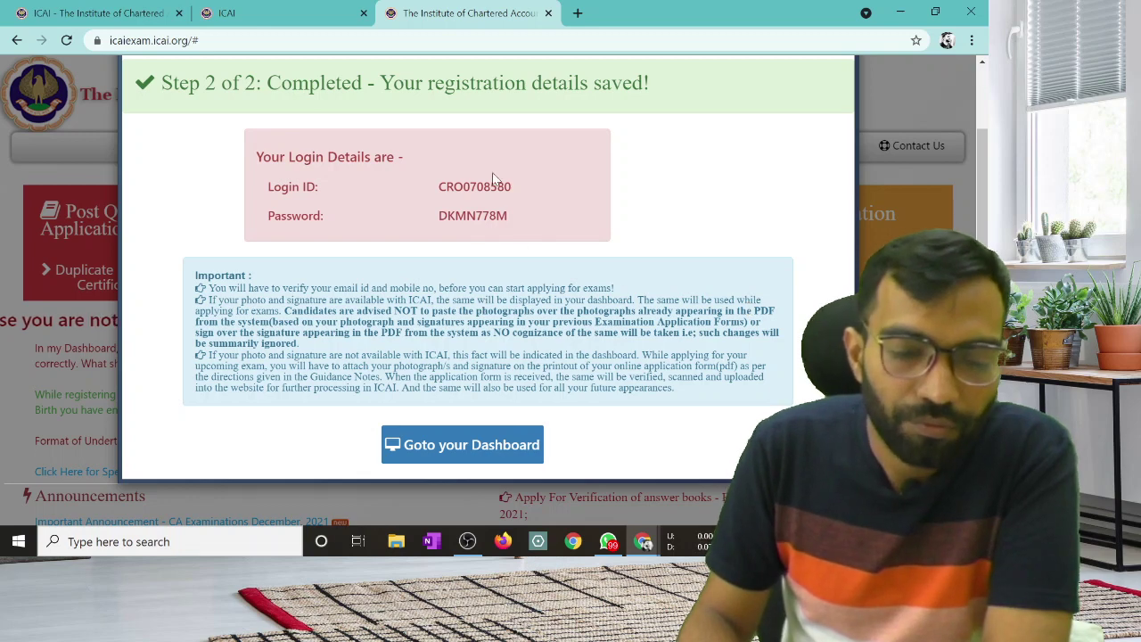
- Go to the candidate dashboard and open the useful links list
click(479, 450)
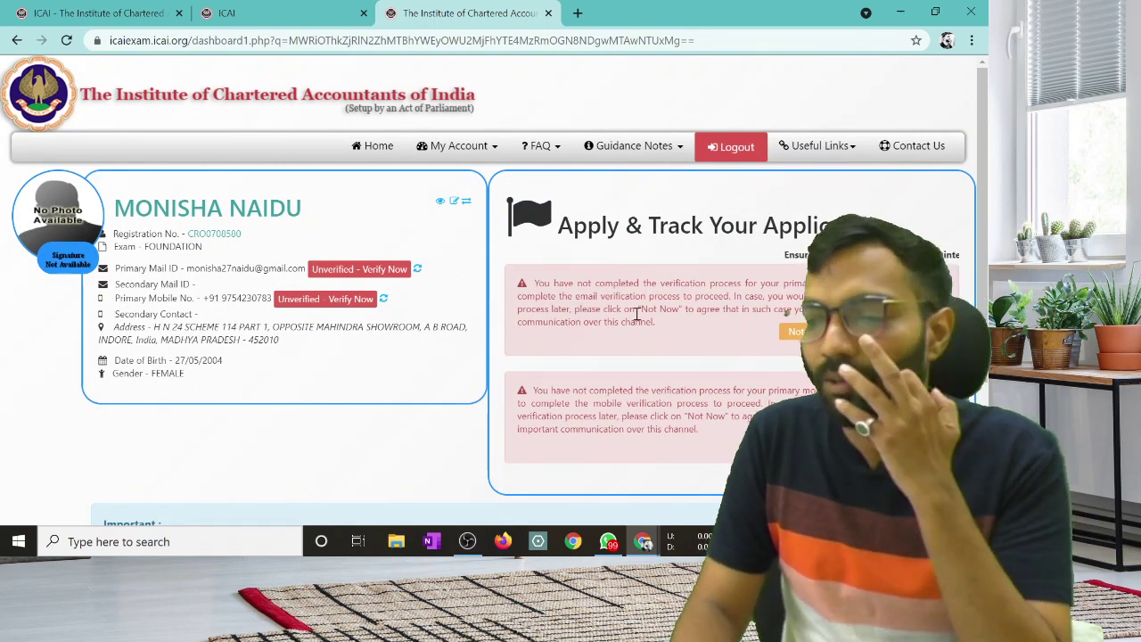
click(817, 145)
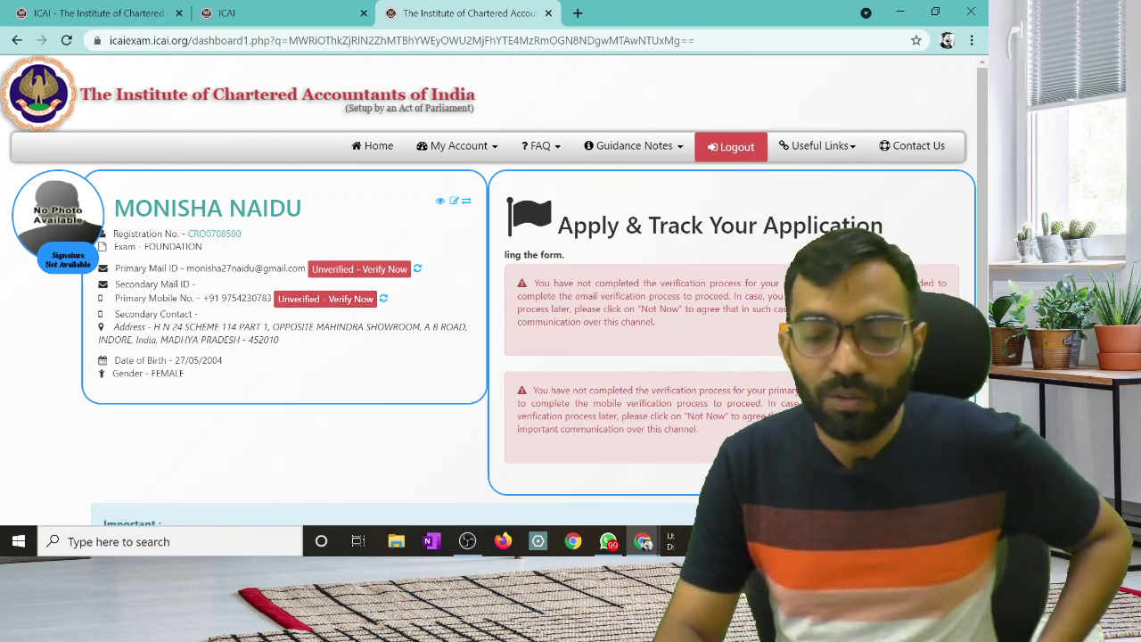
- Reload the dashboard twice with F5 to clear the verification notice
key(F5)
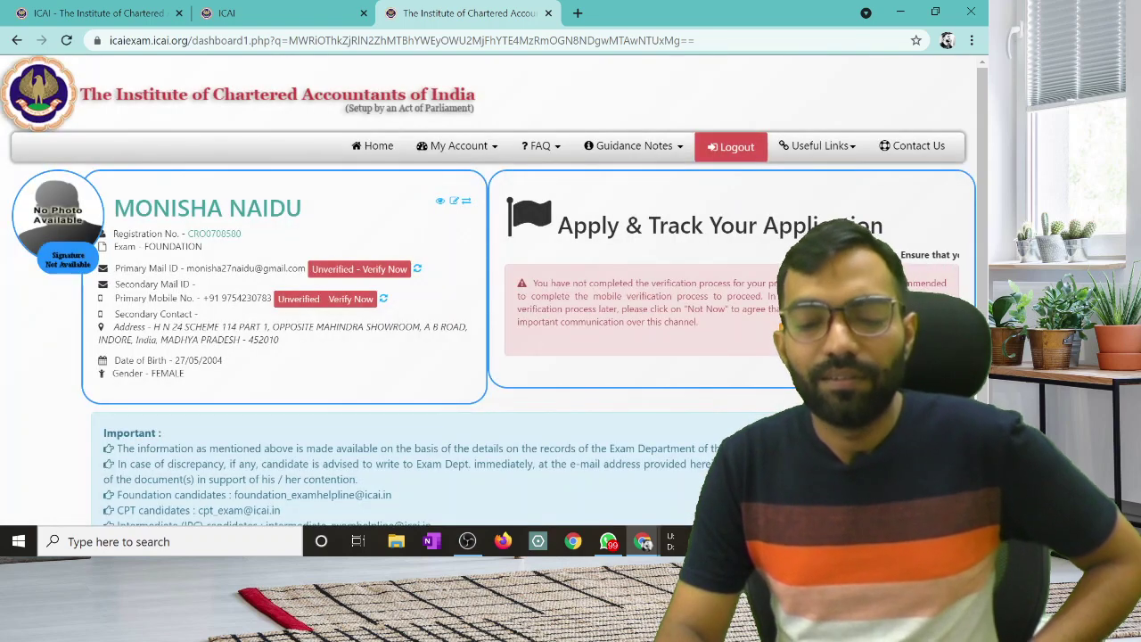
key(F5)
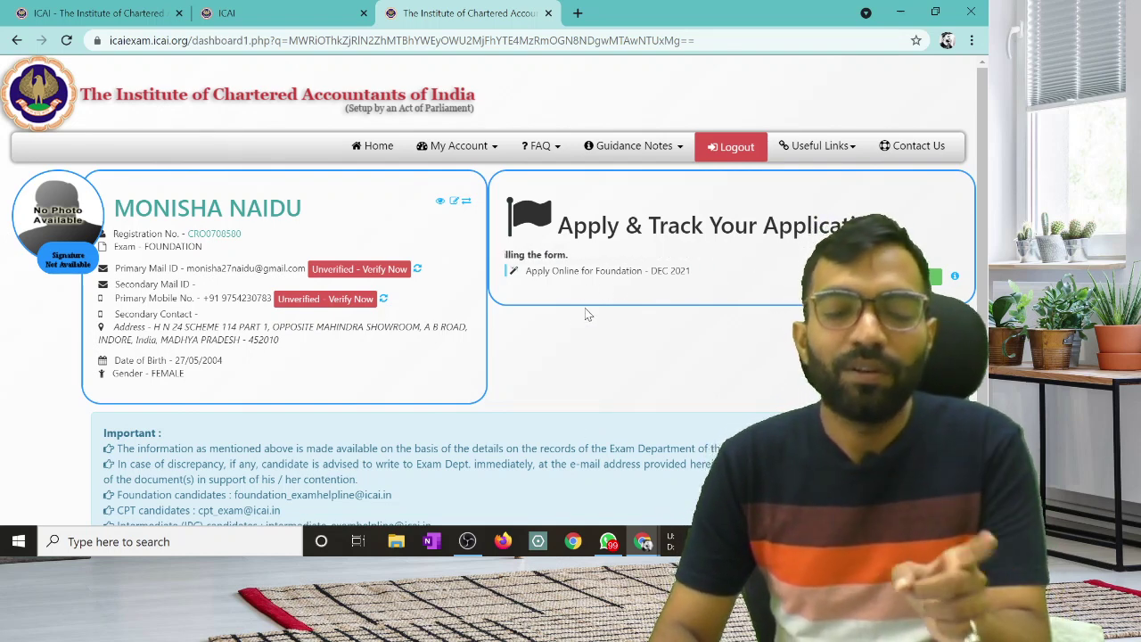
- Start Apply Online for Foundation – DEC 2021, submit the Edit Profile form, and confirm with OK
click(453, 201)
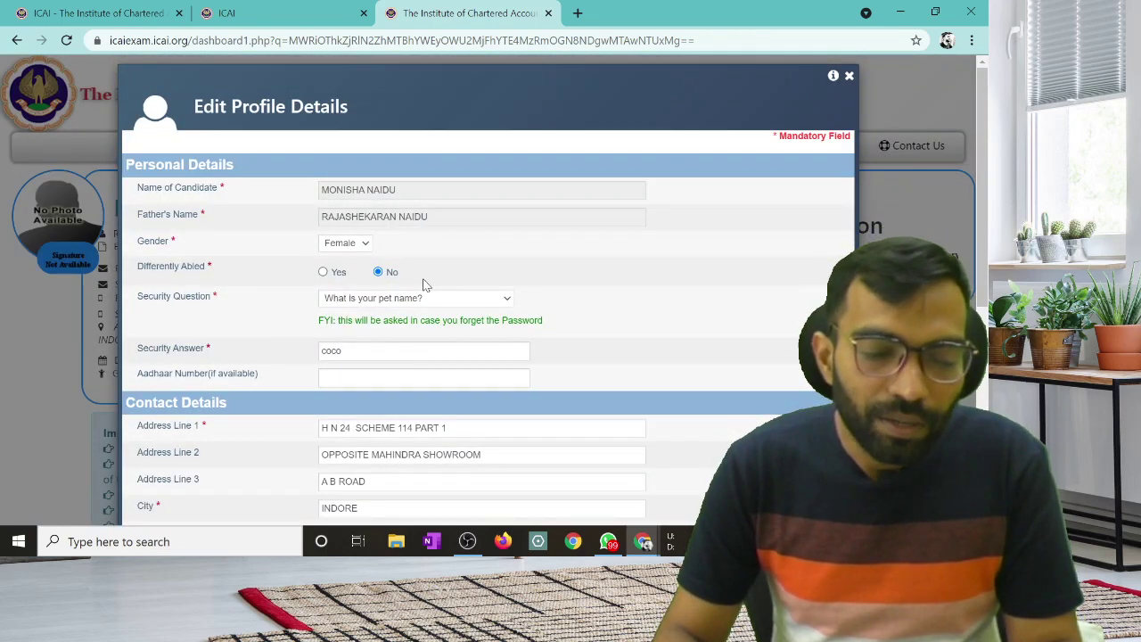
scroll(422, 278, down, 2)
scroll(425, 250, up, 1)
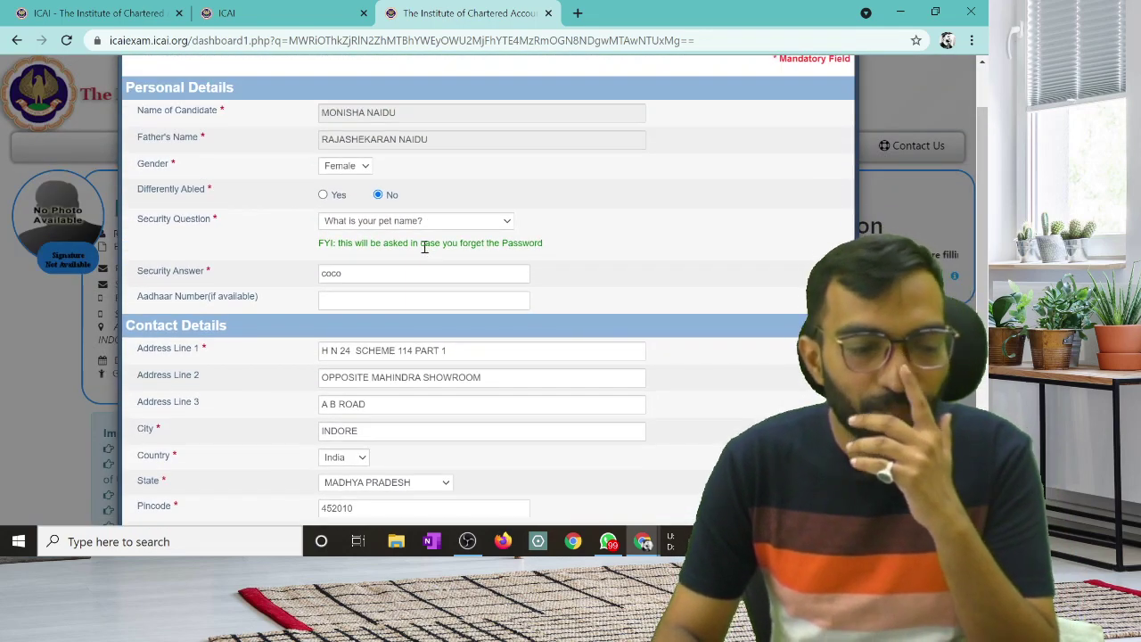
scroll(460, 298, down, 4)
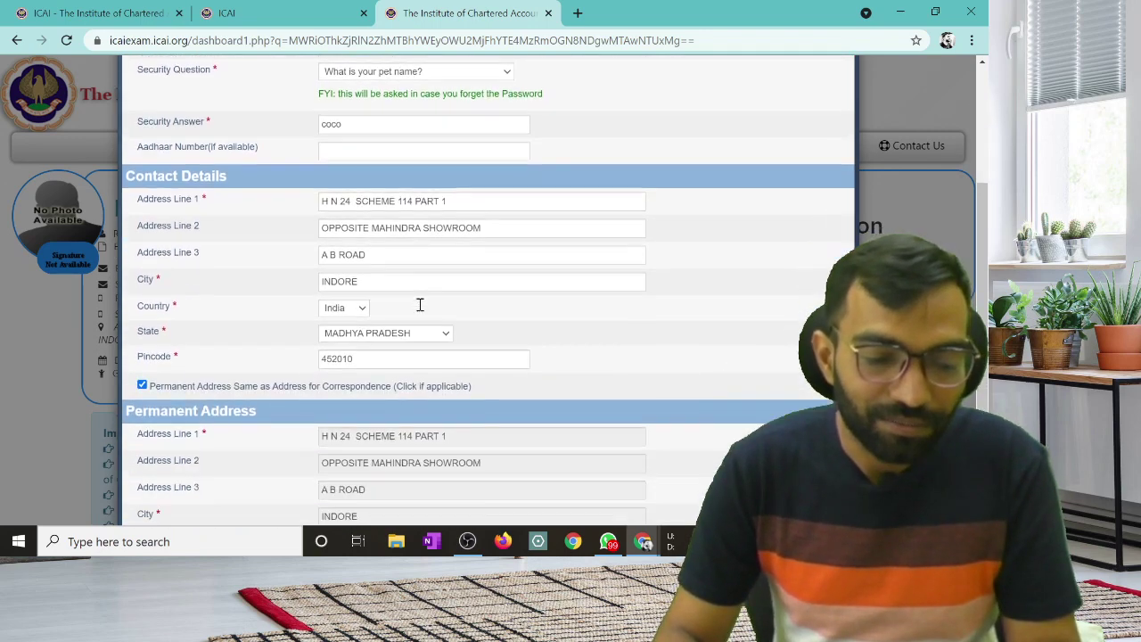
click(745, 445)
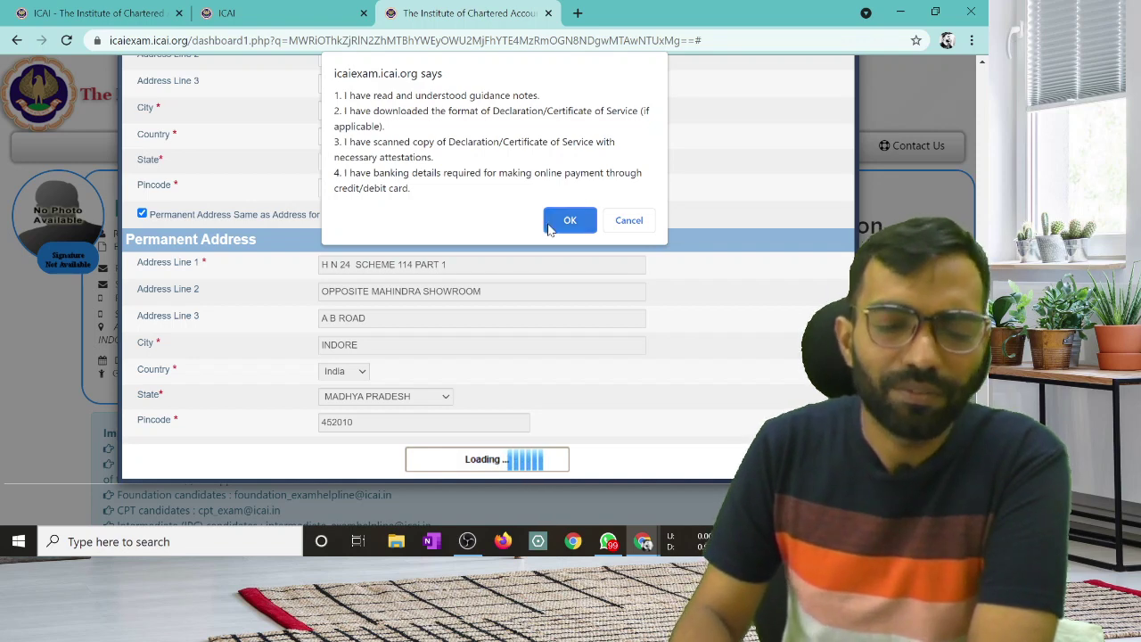
click(579, 223)
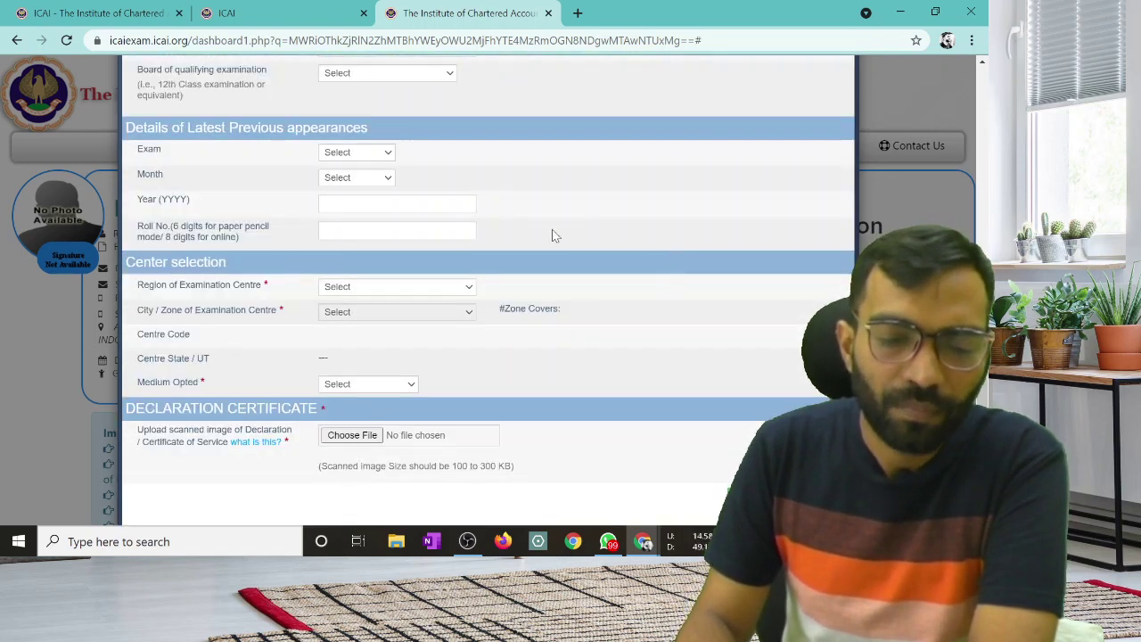
- Begin entering a four-digit PIN in the Personal Identification No. field
scroll(550, 234, up, 5)
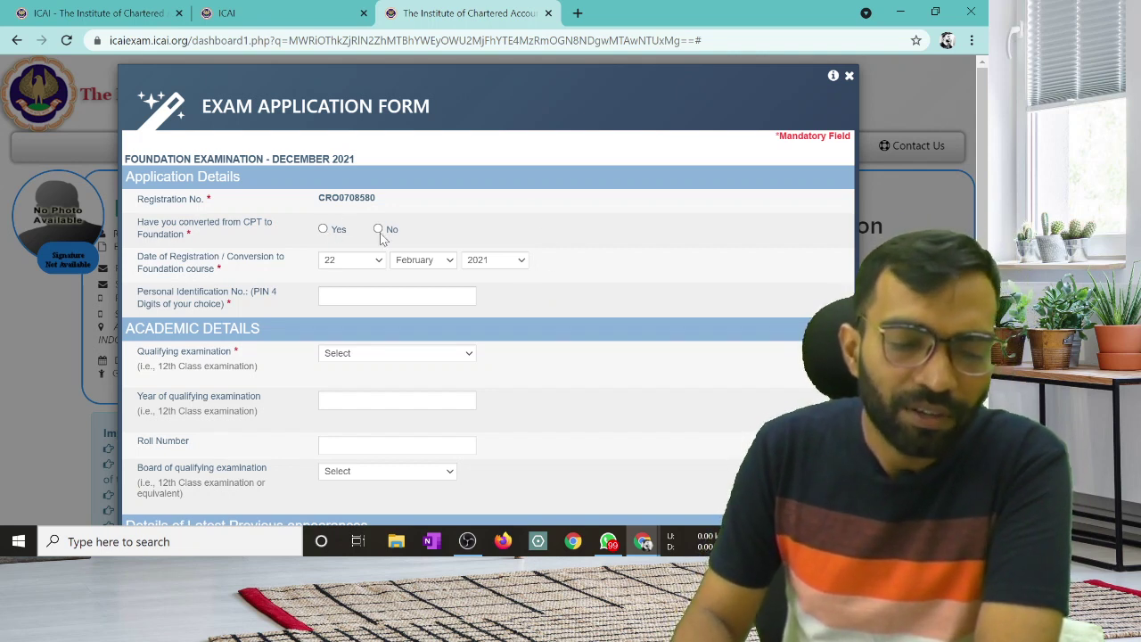
scroll(361, 275, down, 1)
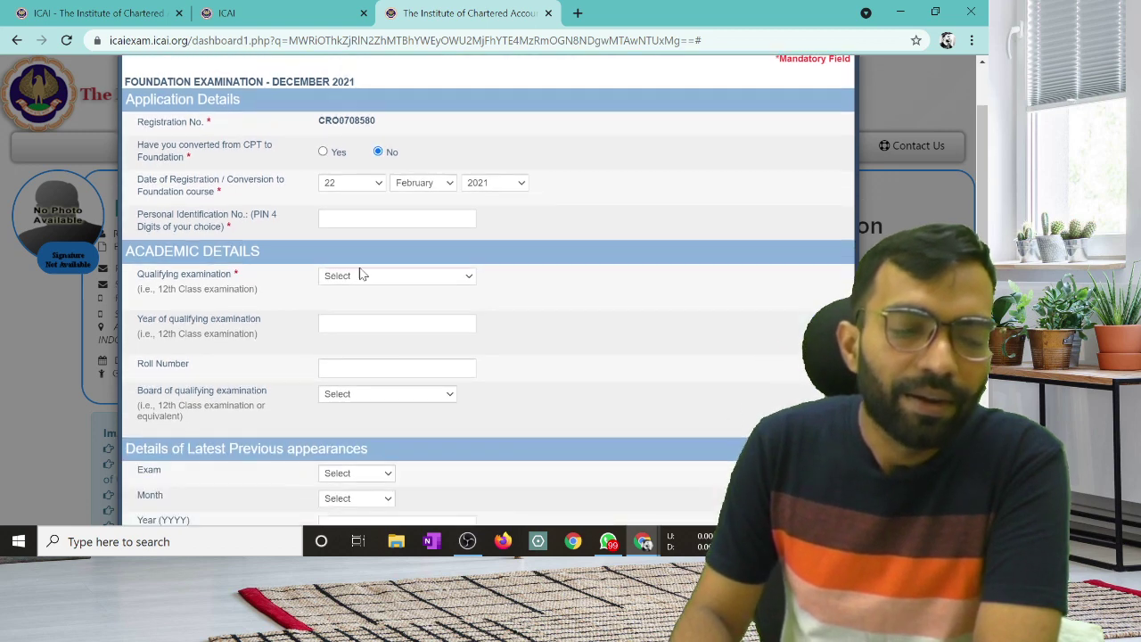
click(353, 224)
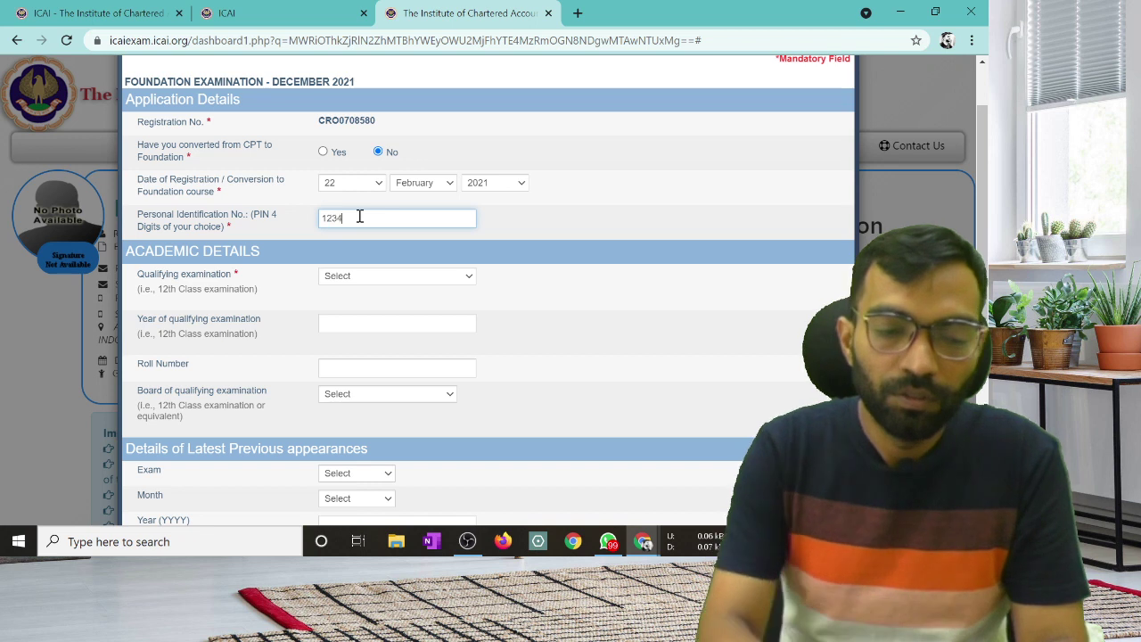
key(alt+Tab)
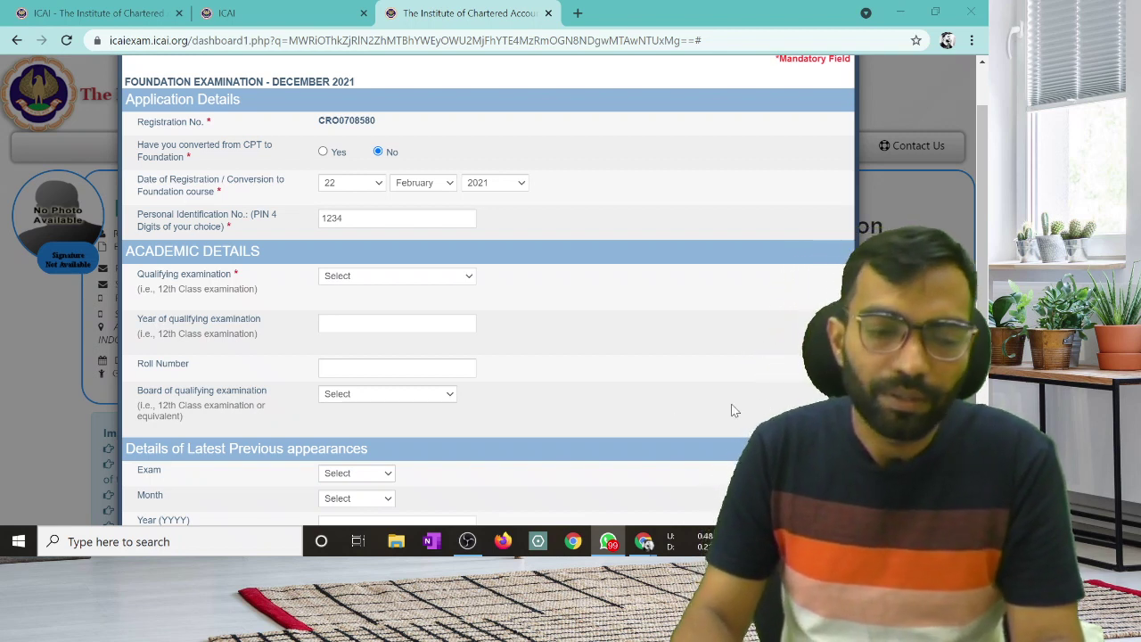
- Mark the 12th class qualifying exam as Already Passed, in year 2021
click(385, 278)
click(378, 323)
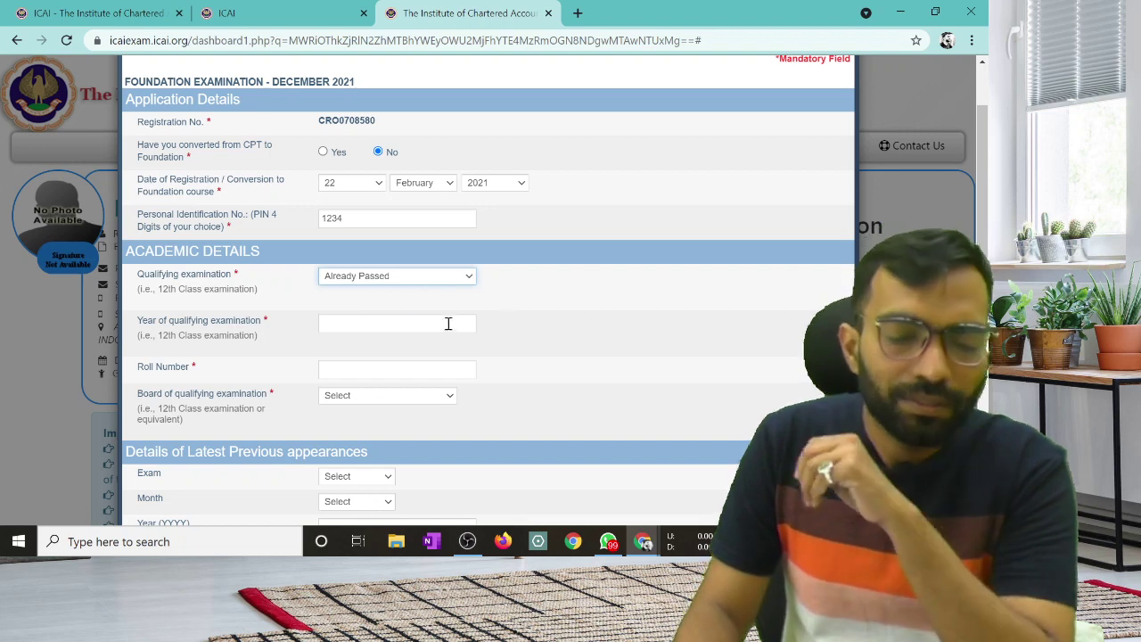
click(371, 329)
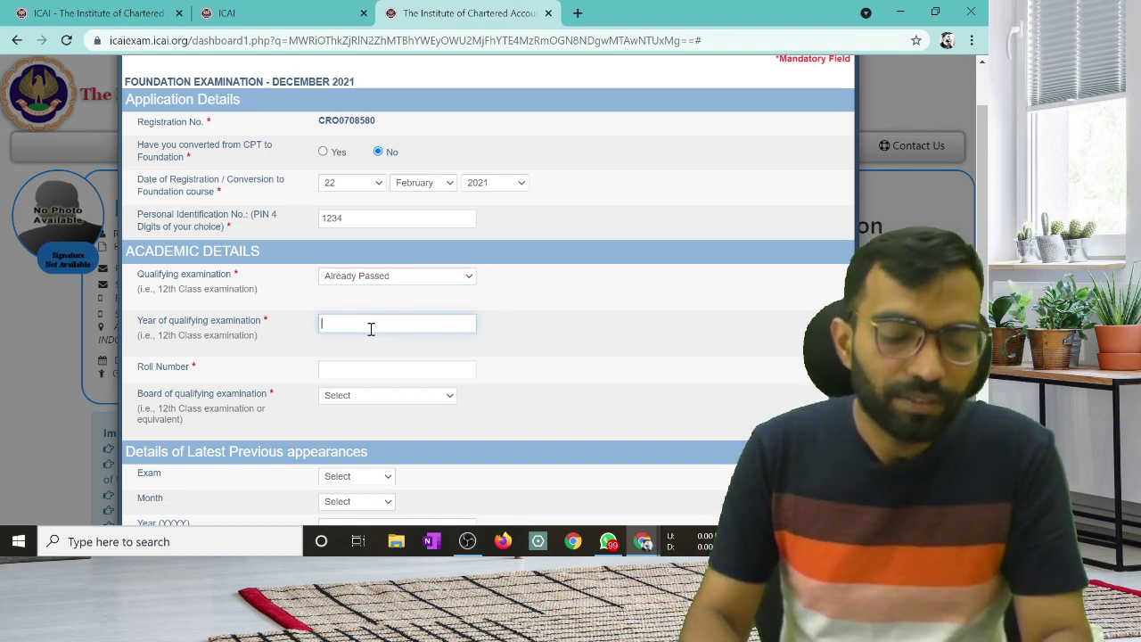
click(383, 372)
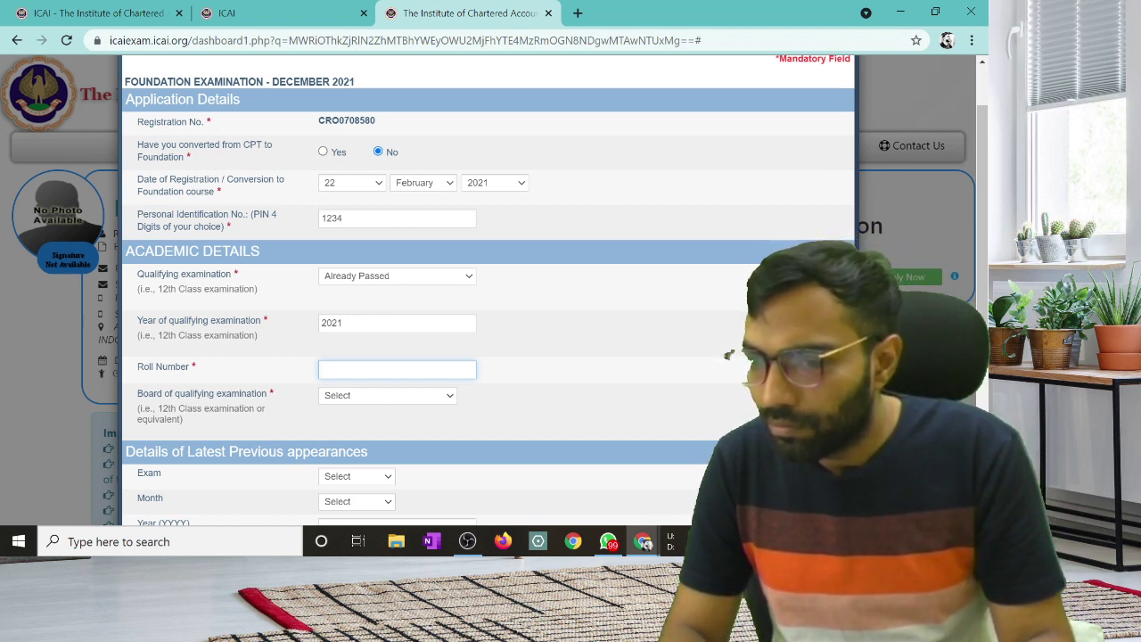
- Paste the 12th class roll number and choose CBSE as the board
key(alt+Tab)
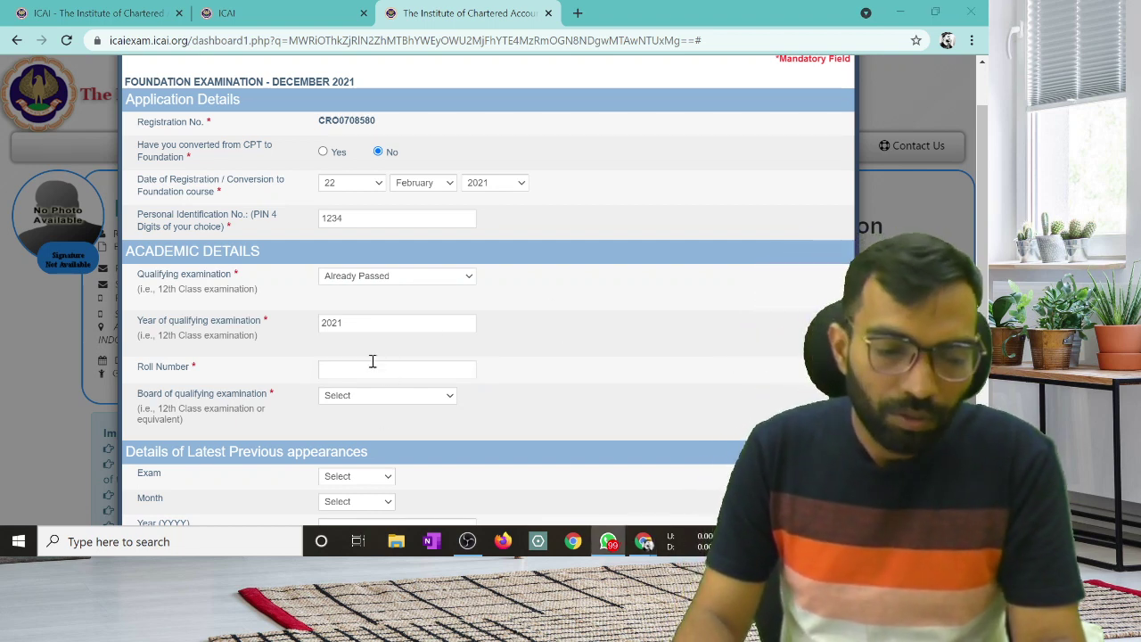
click(340, 366)
click(340, 368)
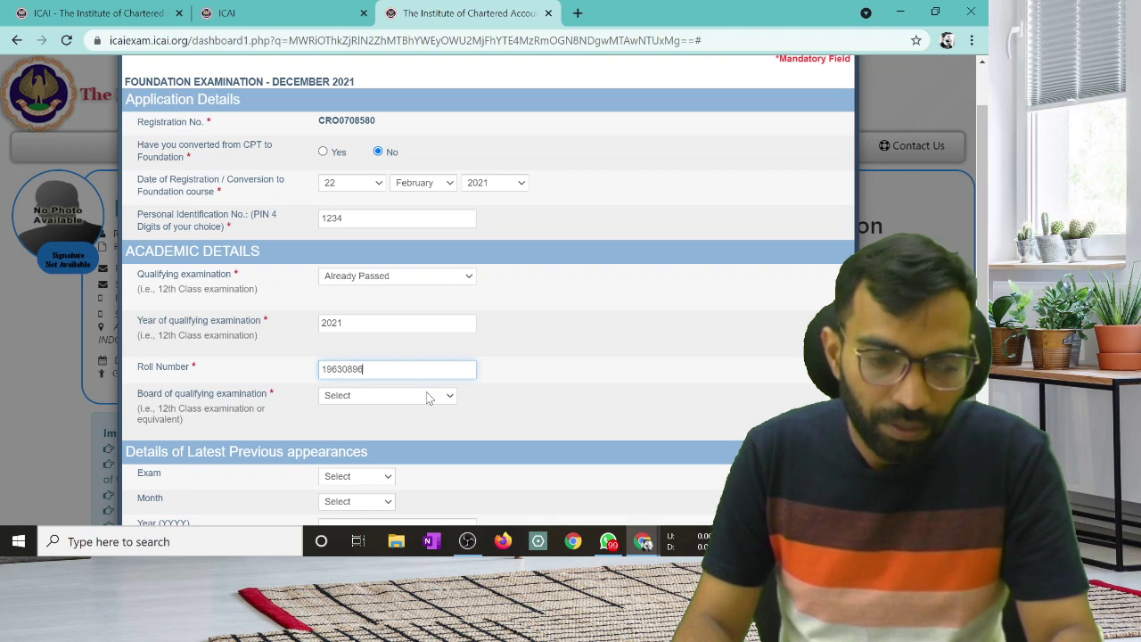
scroll(387, 348, down, 1)
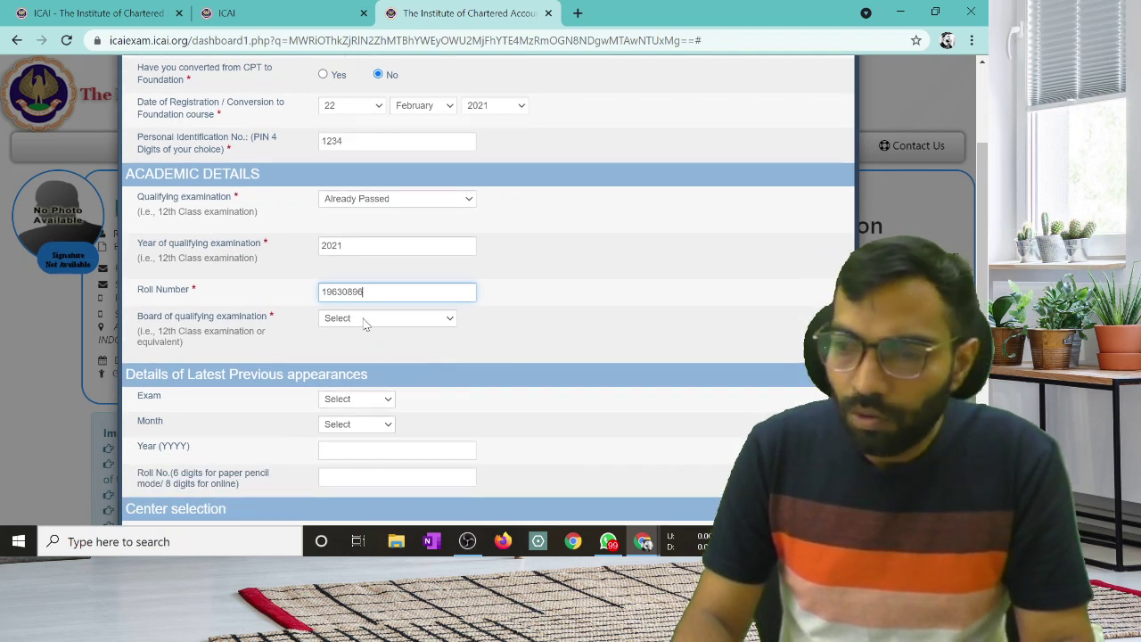
click(364, 318)
click(384, 365)
scroll(478, 377, down, 1)
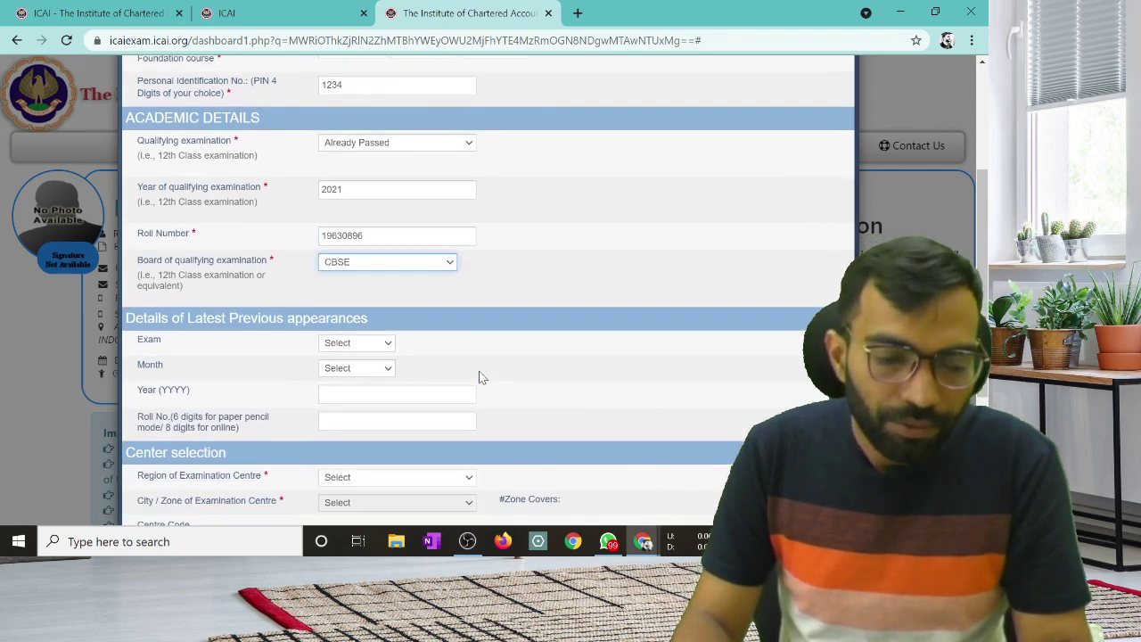
scroll(479, 378, down, 1)
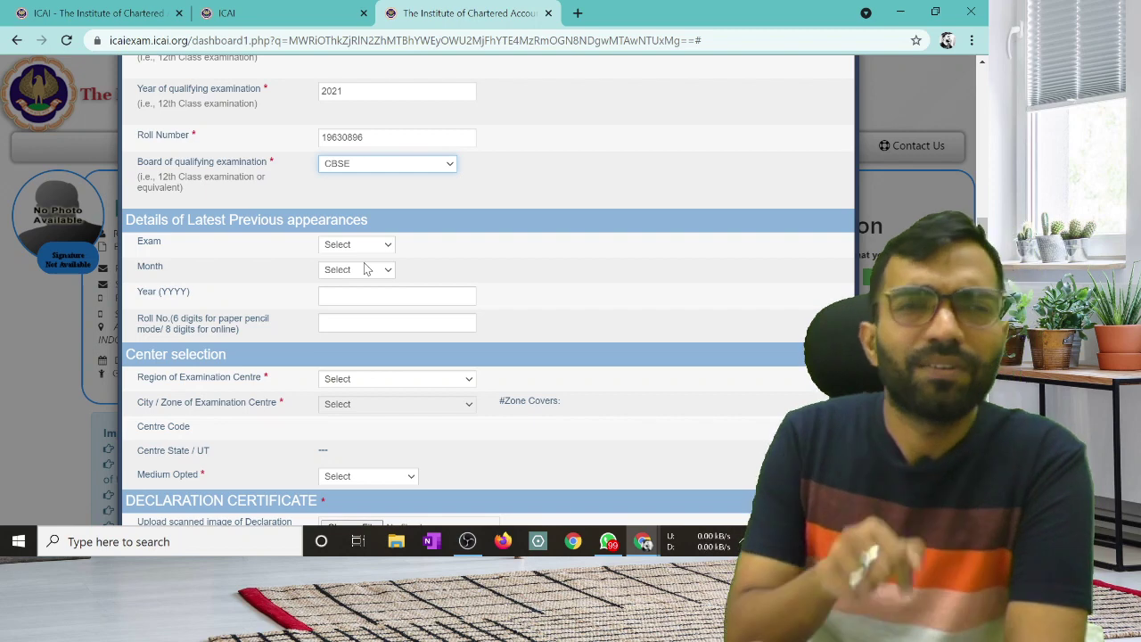
- Choose Central Region and try INDORE - I, checking its zone coverage
scroll(481, 349, down, 1)
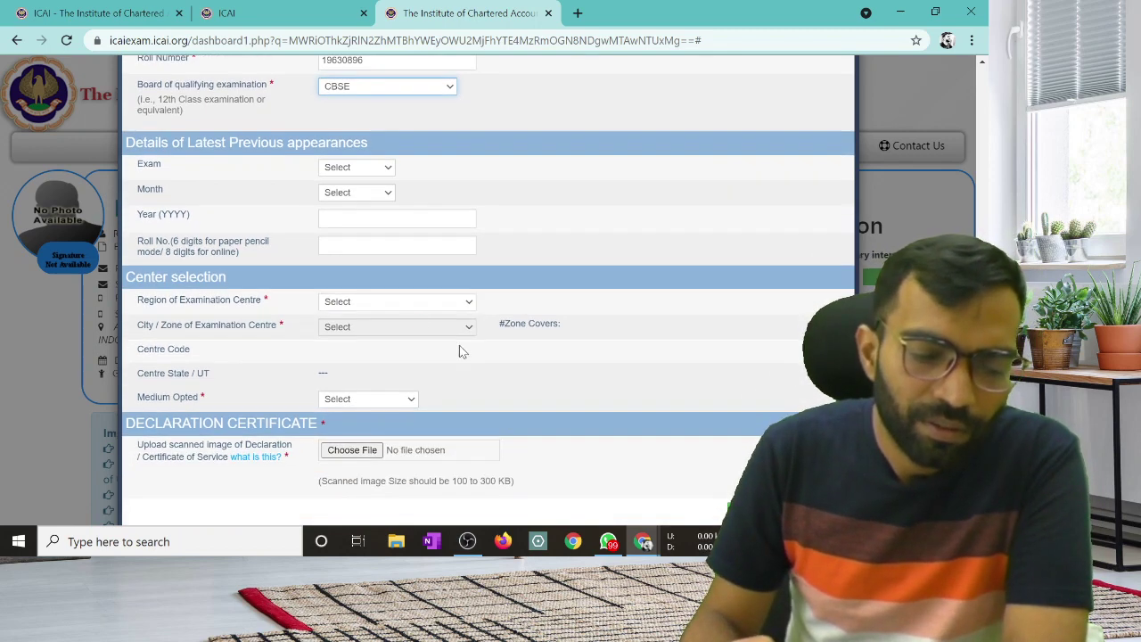
click(401, 303)
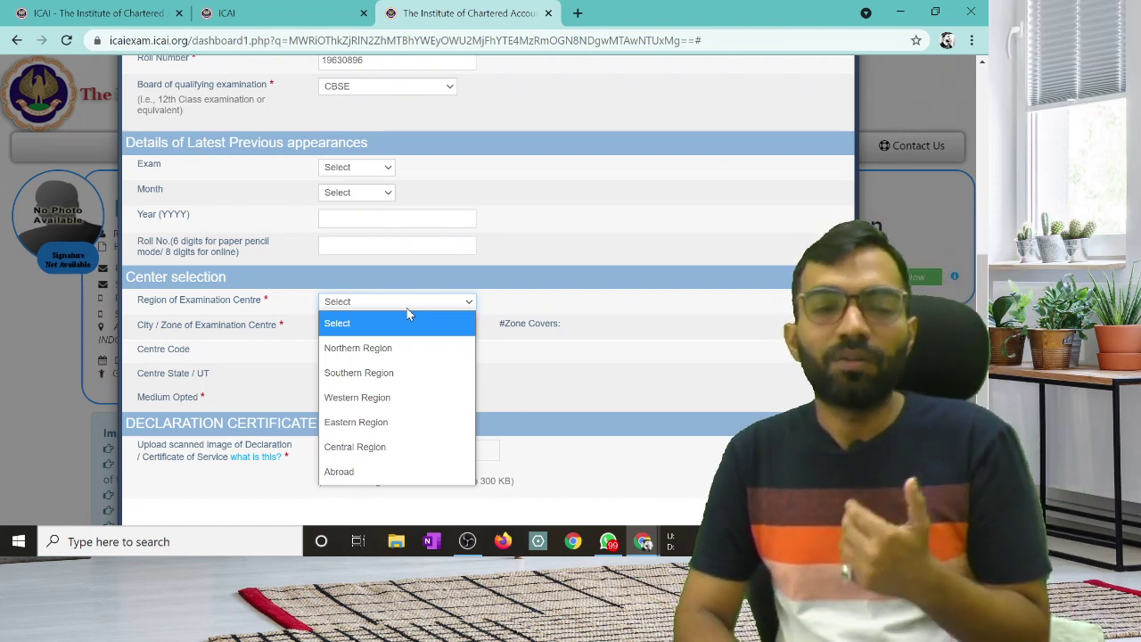
click(397, 446)
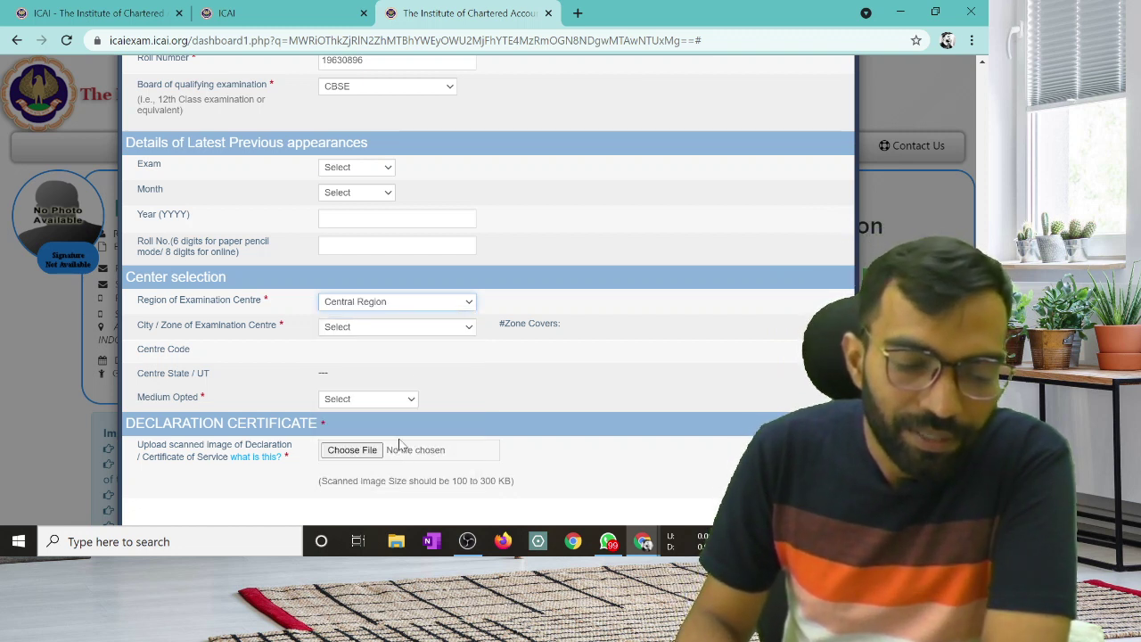
click(384, 327)
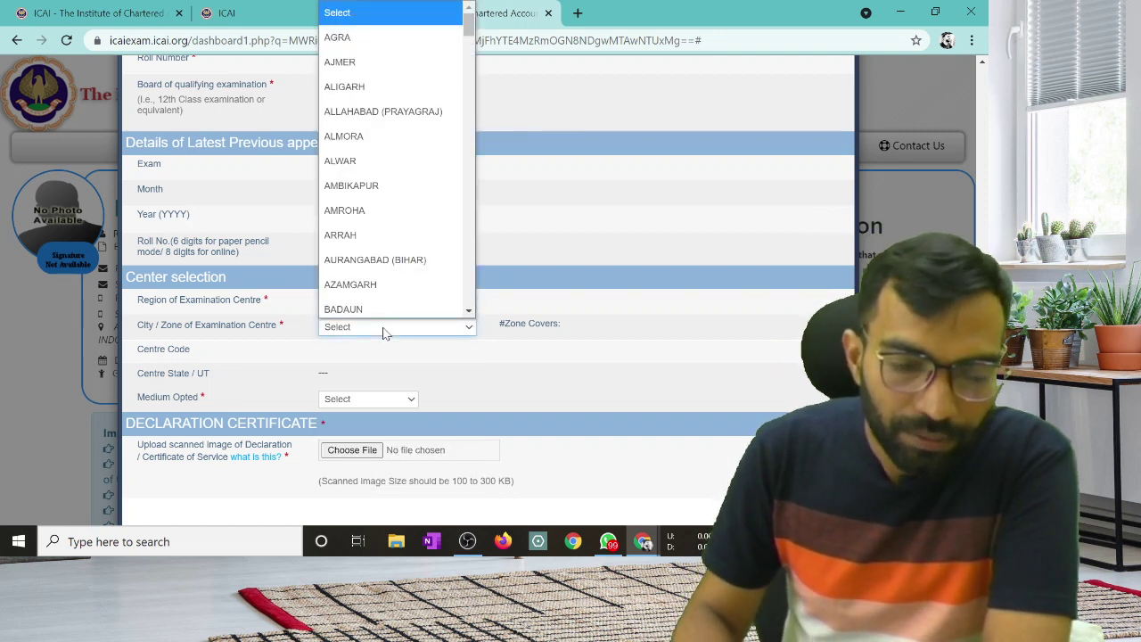
key(i)
scroll(402, 303, down, 5)
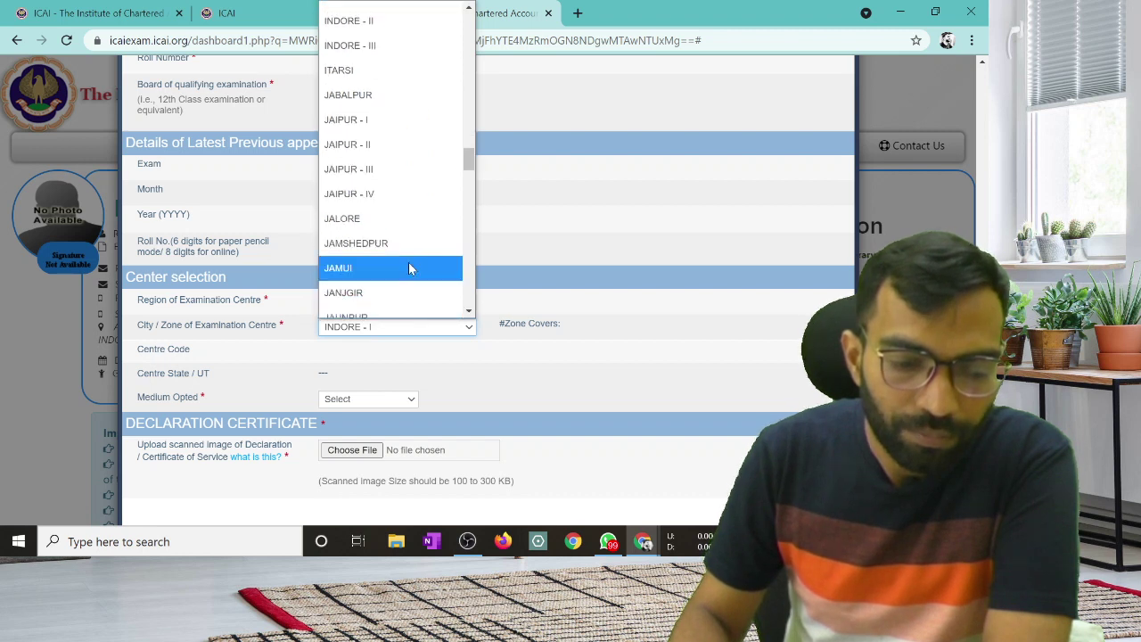
scroll(387, 178, up, 3)
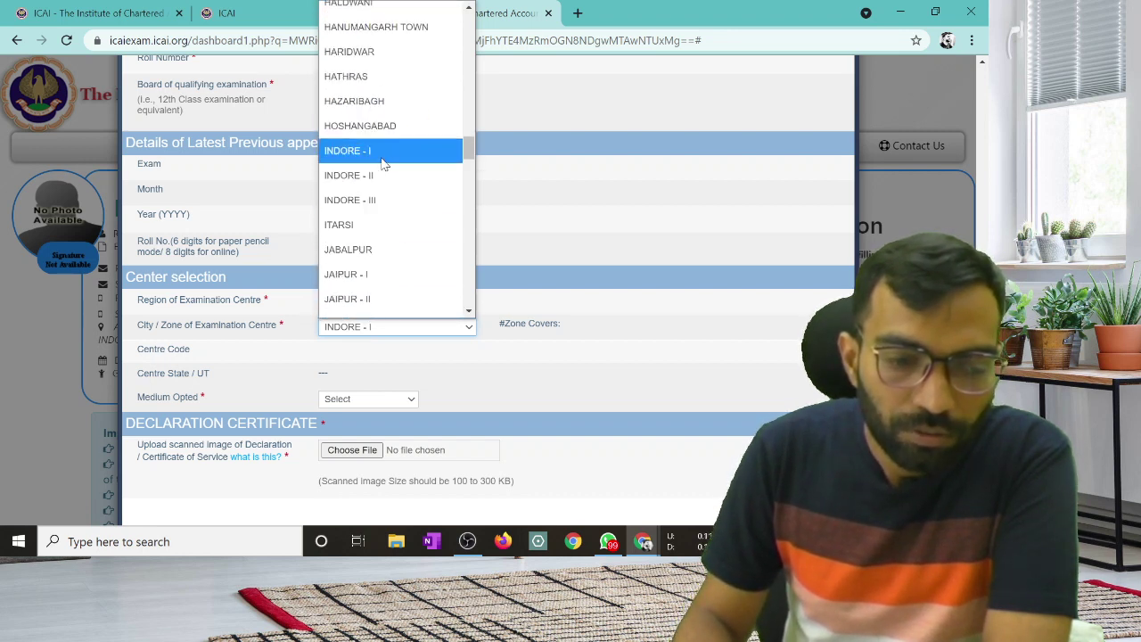
click(383, 163)
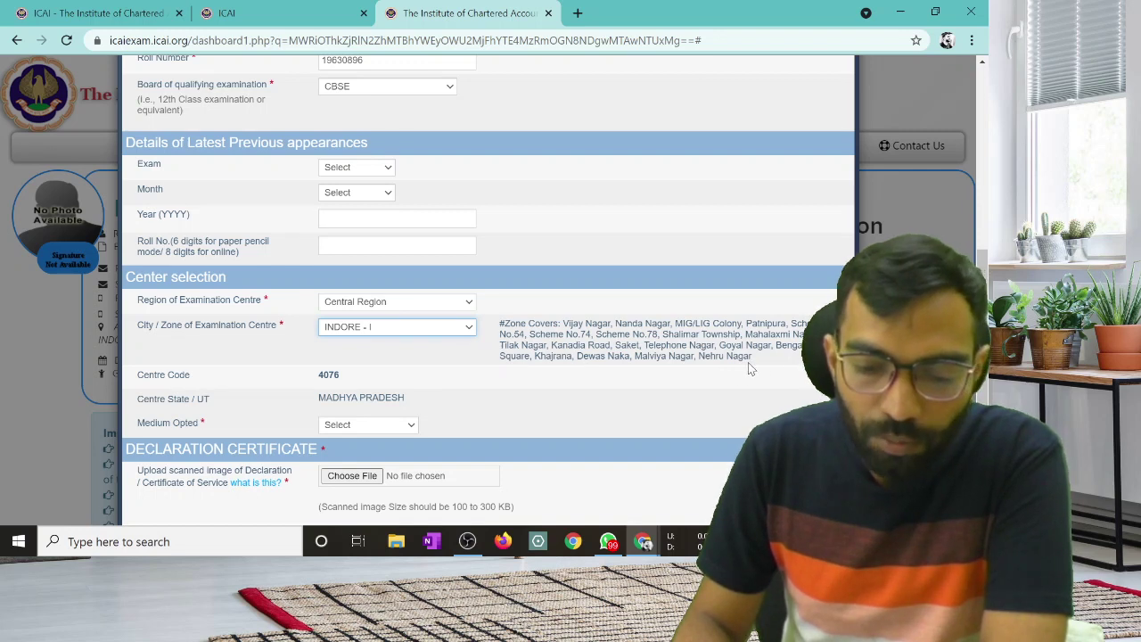
drag(751, 356, 505, 325)
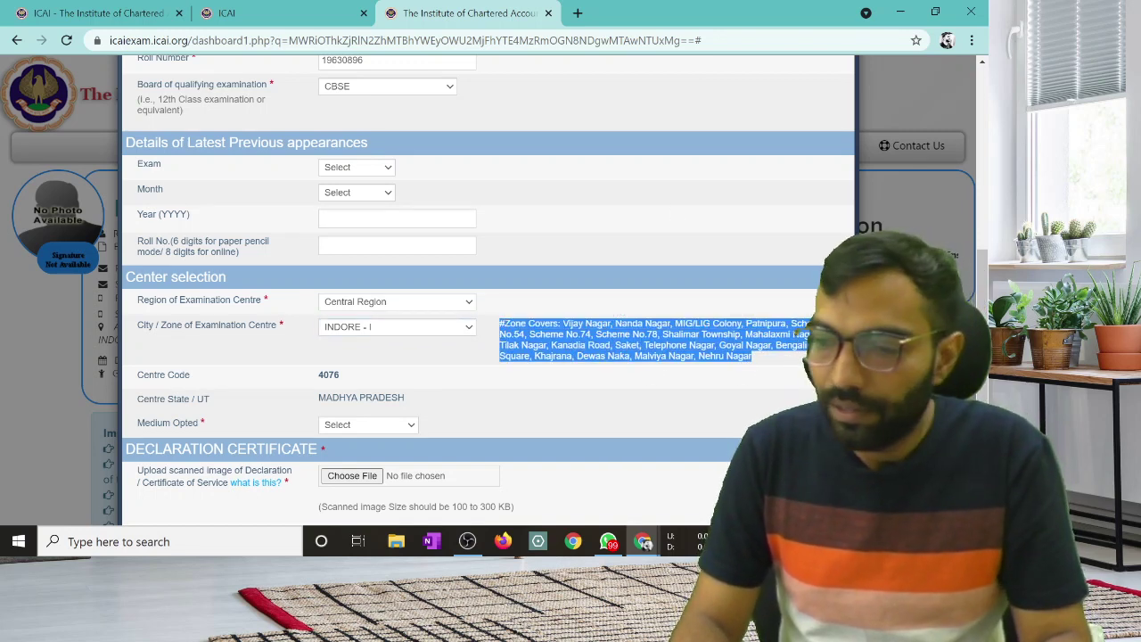
click(609, 541)
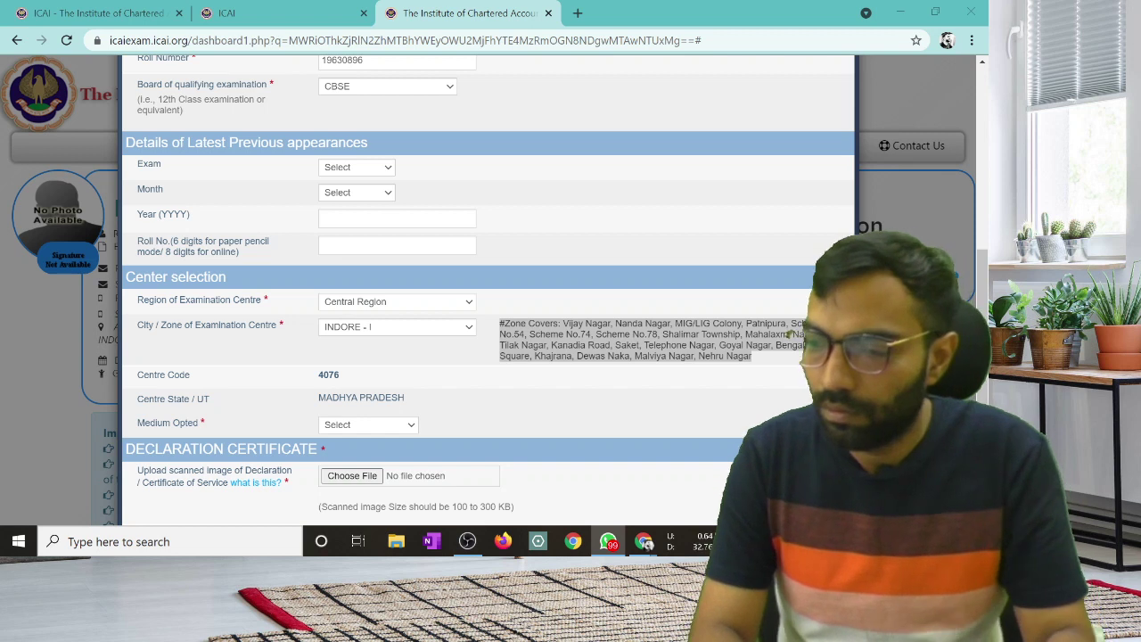
- Switch the centre zone to INDORE - II and check its coverage
click(454, 328)
scroll(428, 284, down, 3)
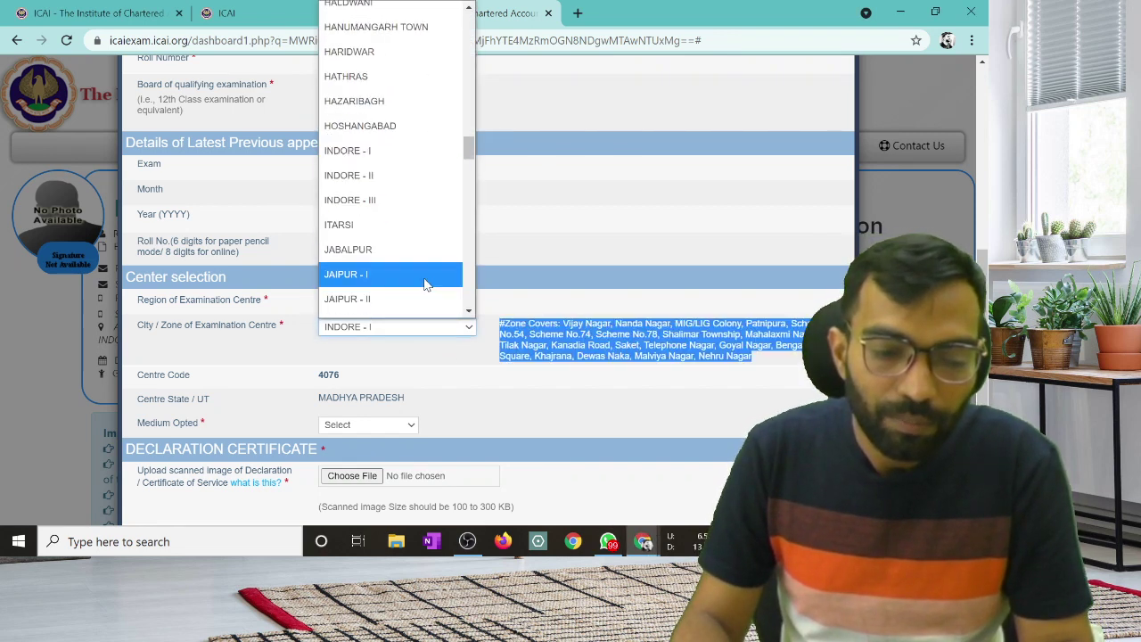
click(401, 176)
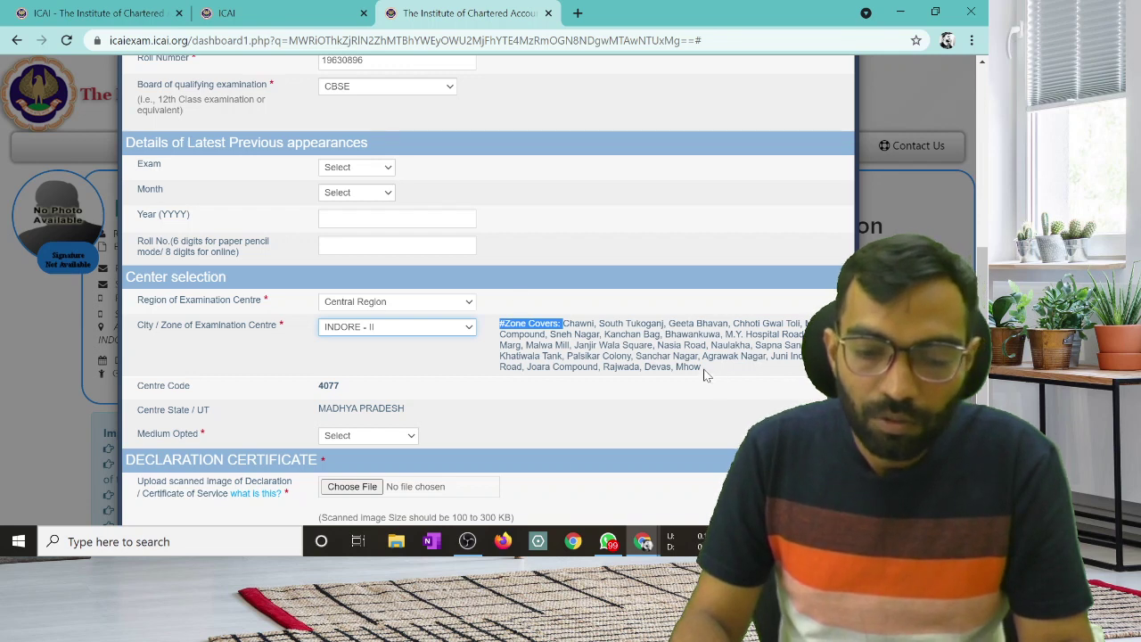
drag(704, 369, 502, 319)
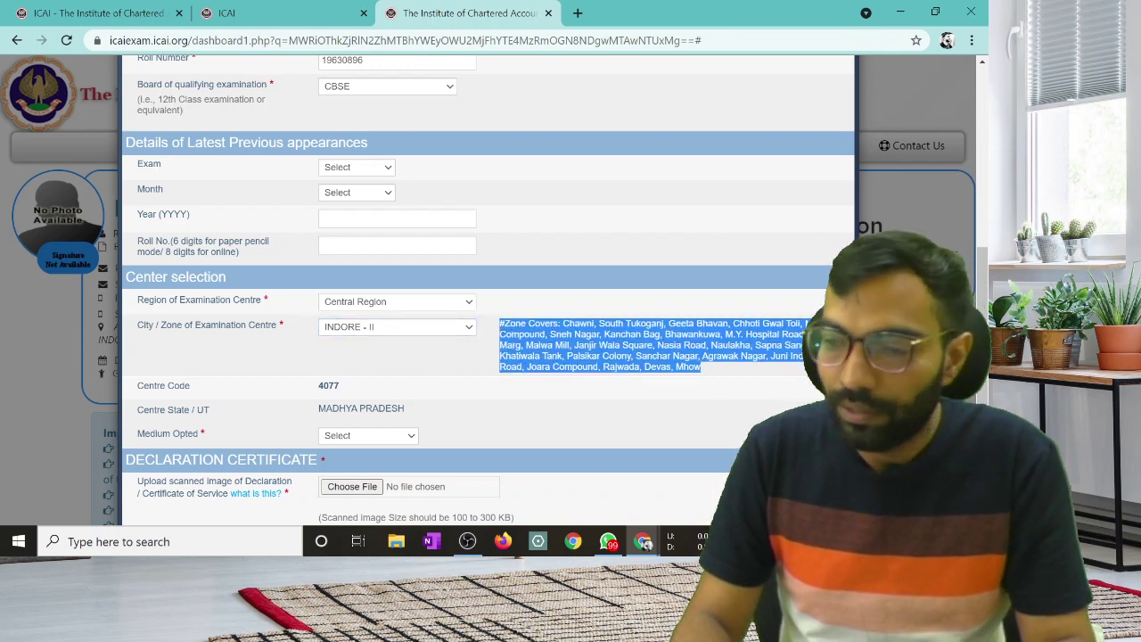
key(alt+Tab)
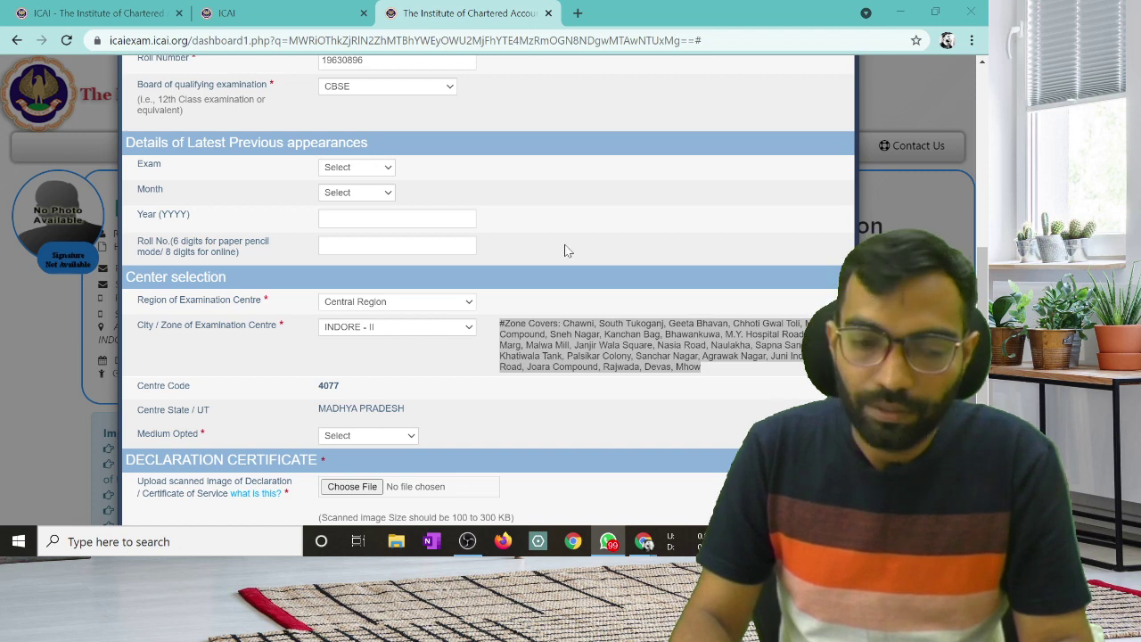
- Settle on INDORE - III as the centre zone, giving centre code 4078
click(441, 333)
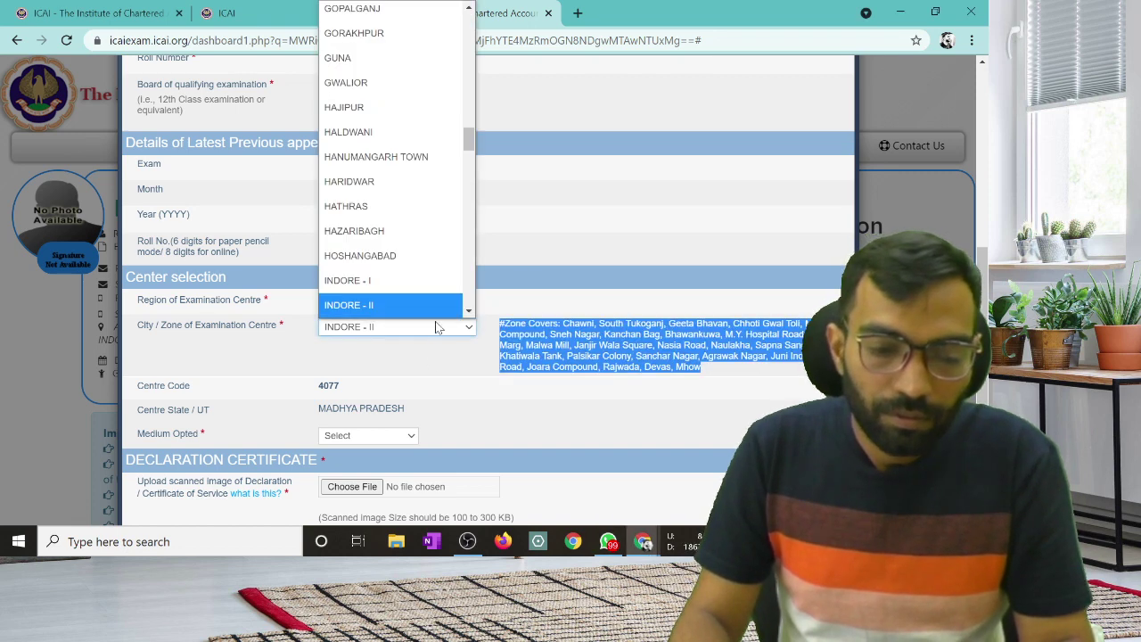
scroll(443, 332, down, 1)
click(456, 231)
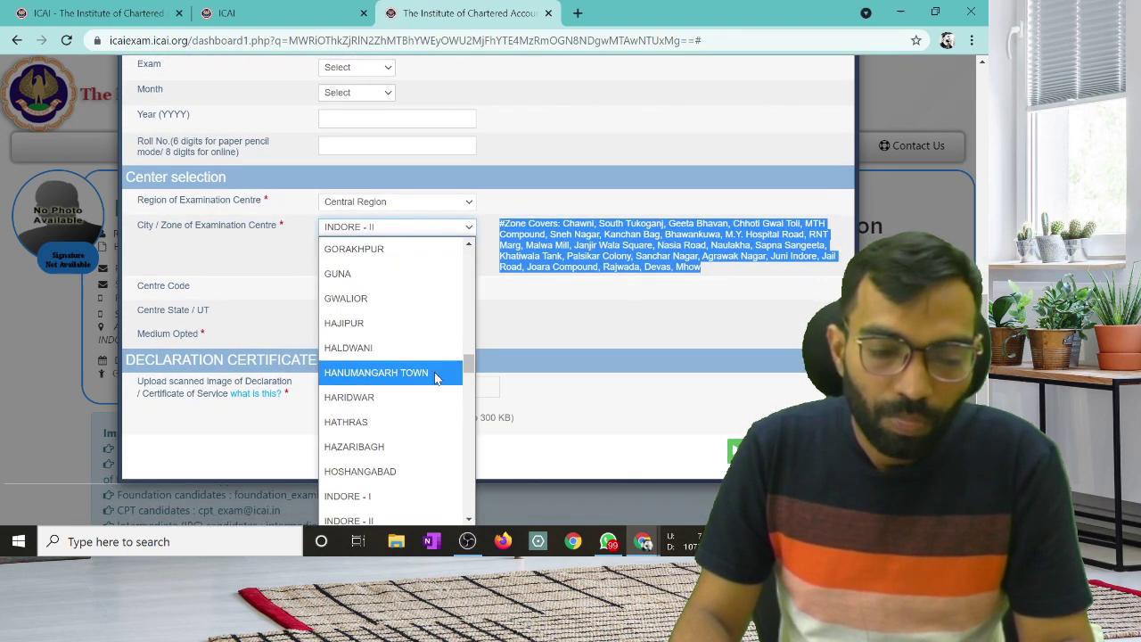
scroll(419, 356, down, 3)
scroll(393, 352, up, 4)
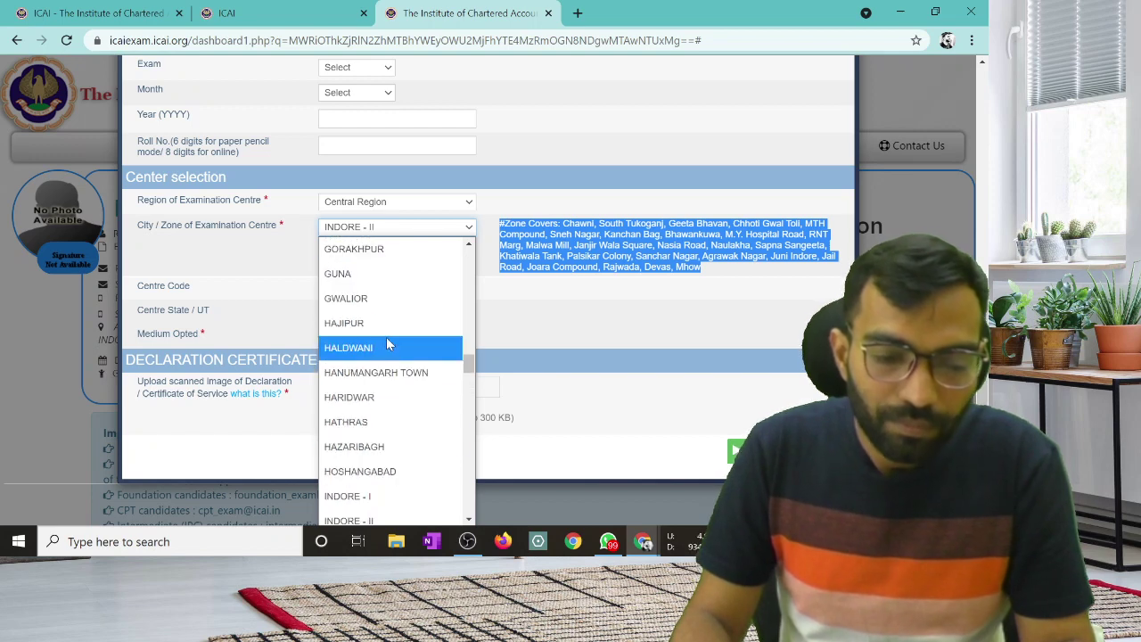
scroll(387, 355, up, 3)
key(i)
key(i)
key(i)
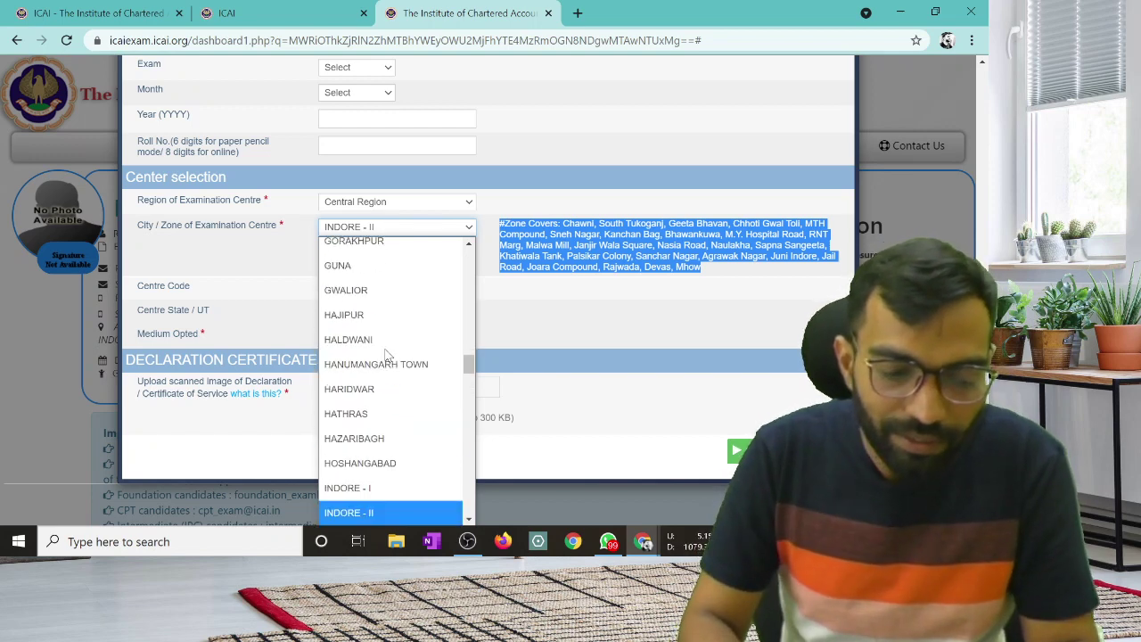
key(Return)
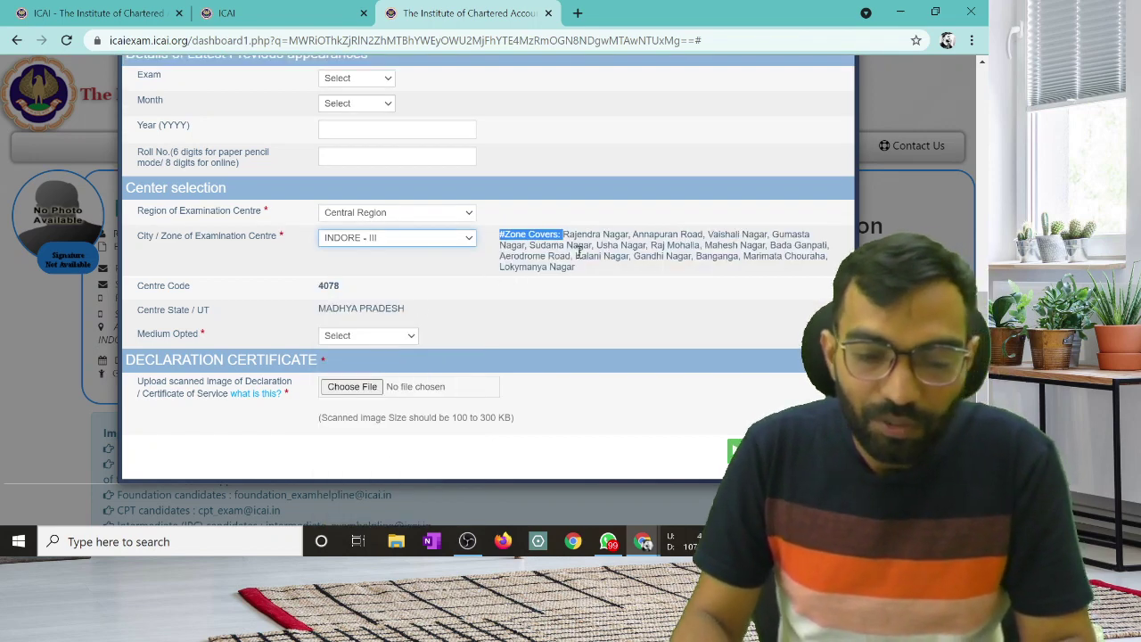
drag(584, 269, 585, 270)
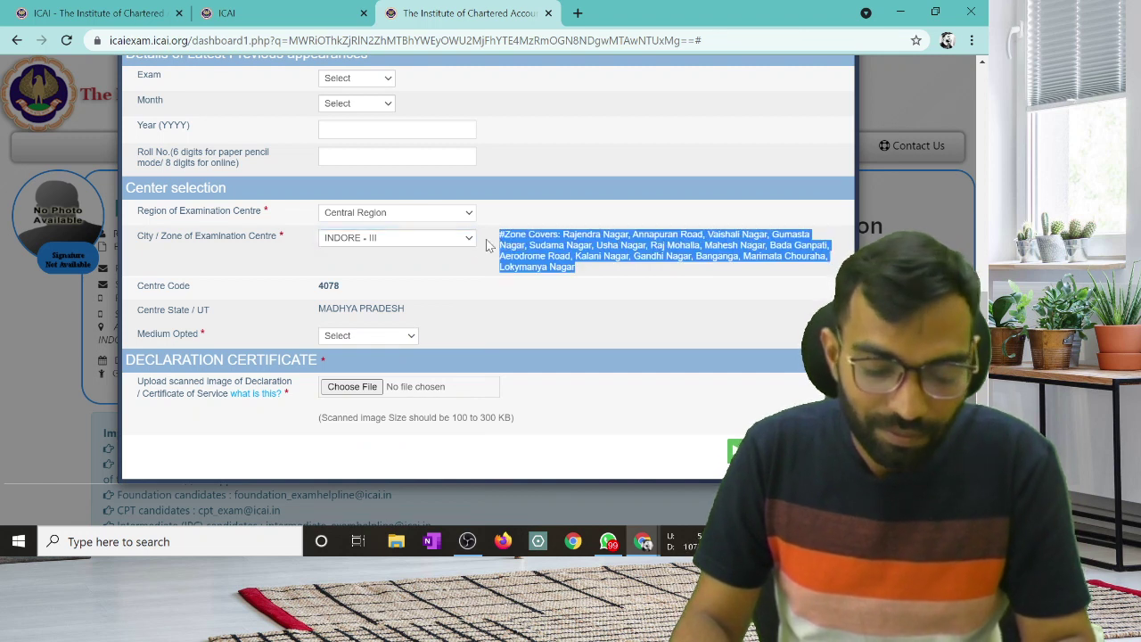
key(alt+Tab)
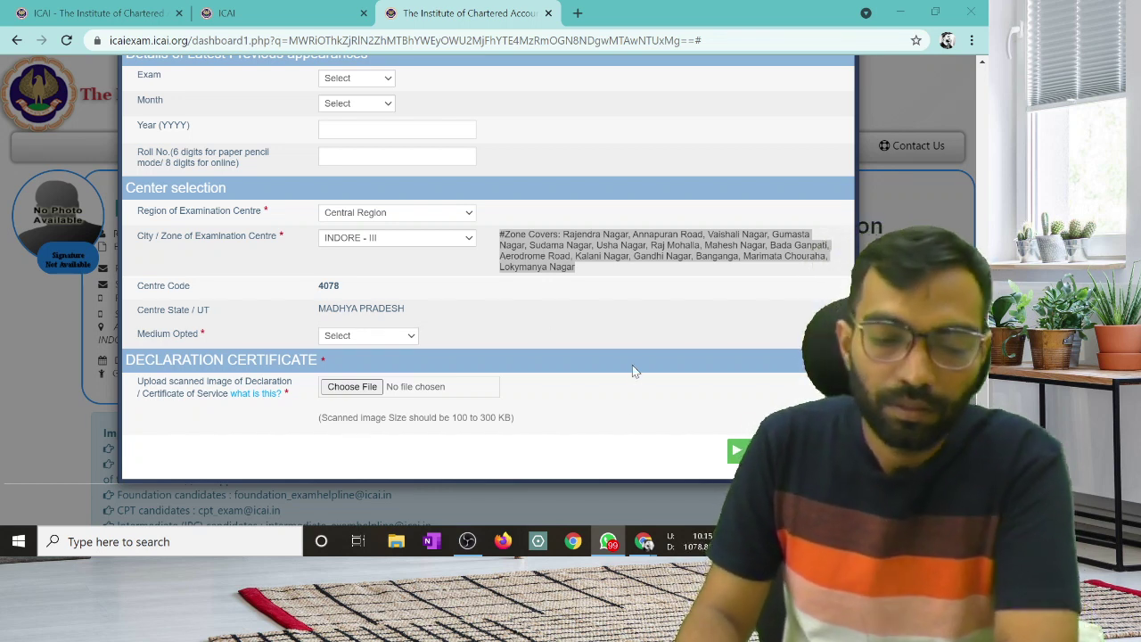
- Choose English as the exam medium
click(392, 339)
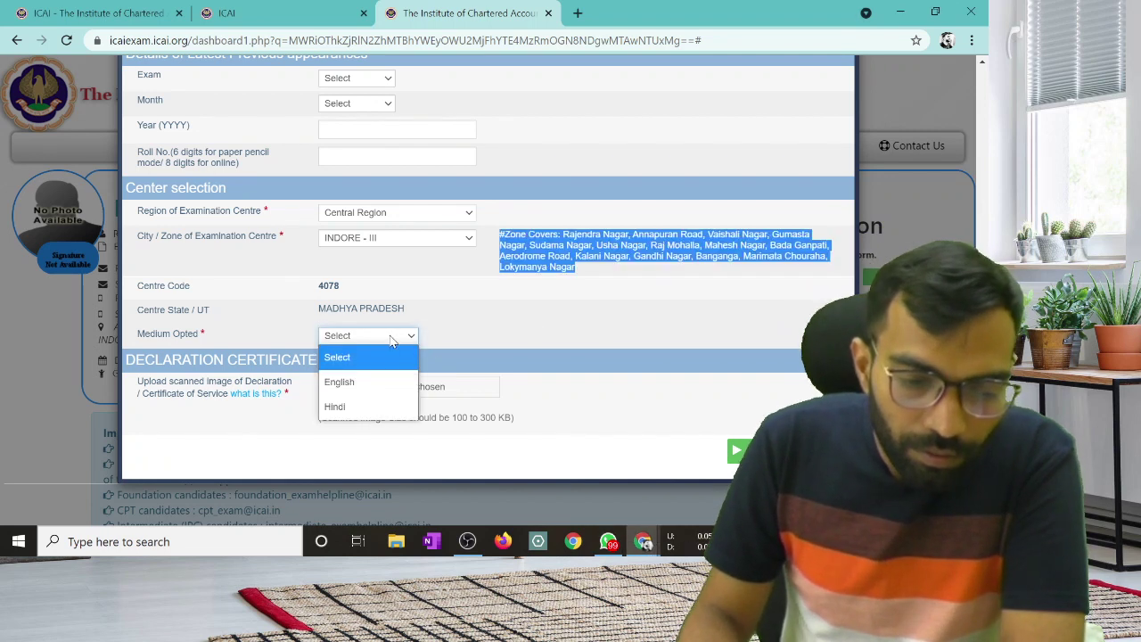
click(373, 382)
click(540, 302)
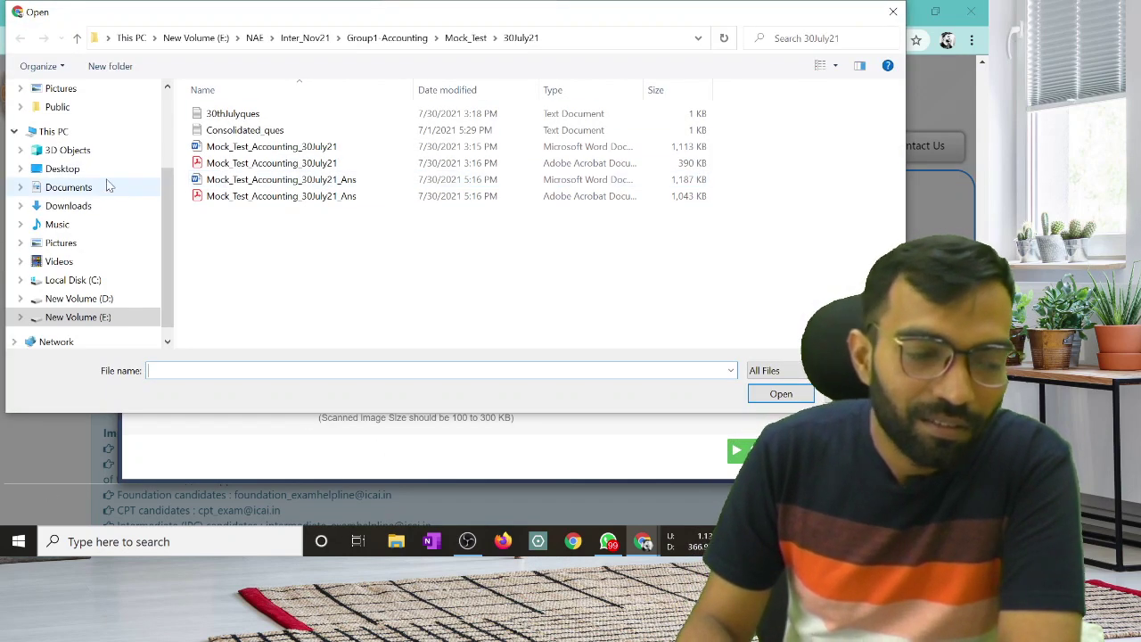
- Browse the Desktop and the candidate's folder, then close the file chooser without a file
click(103, 174)
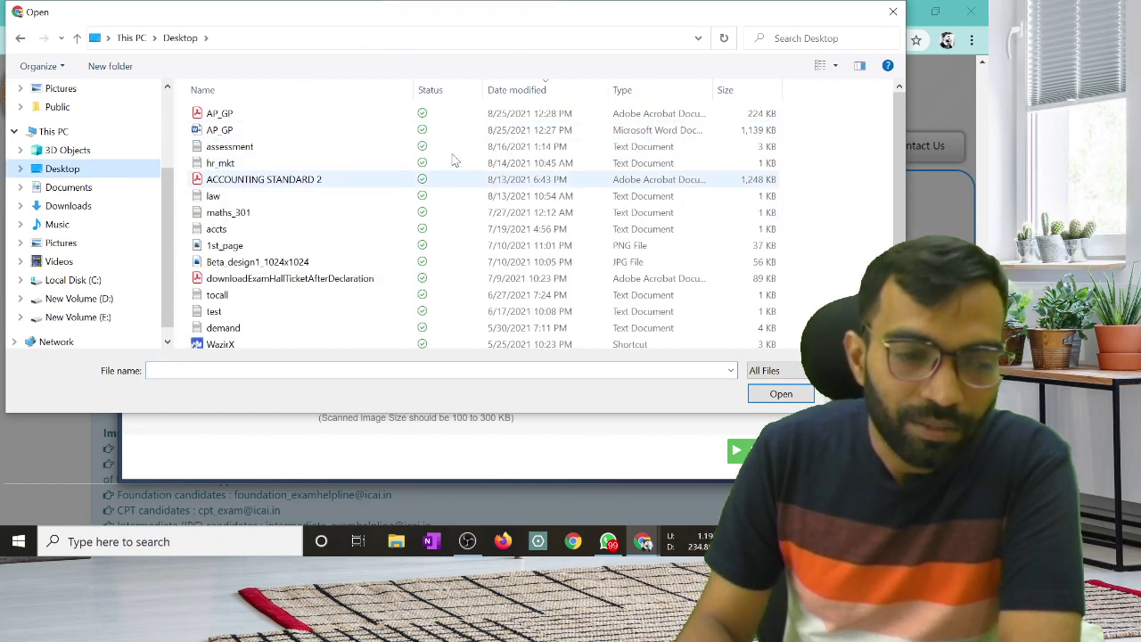
scroll(347, 259, down, 3)
double_click(280, 325)
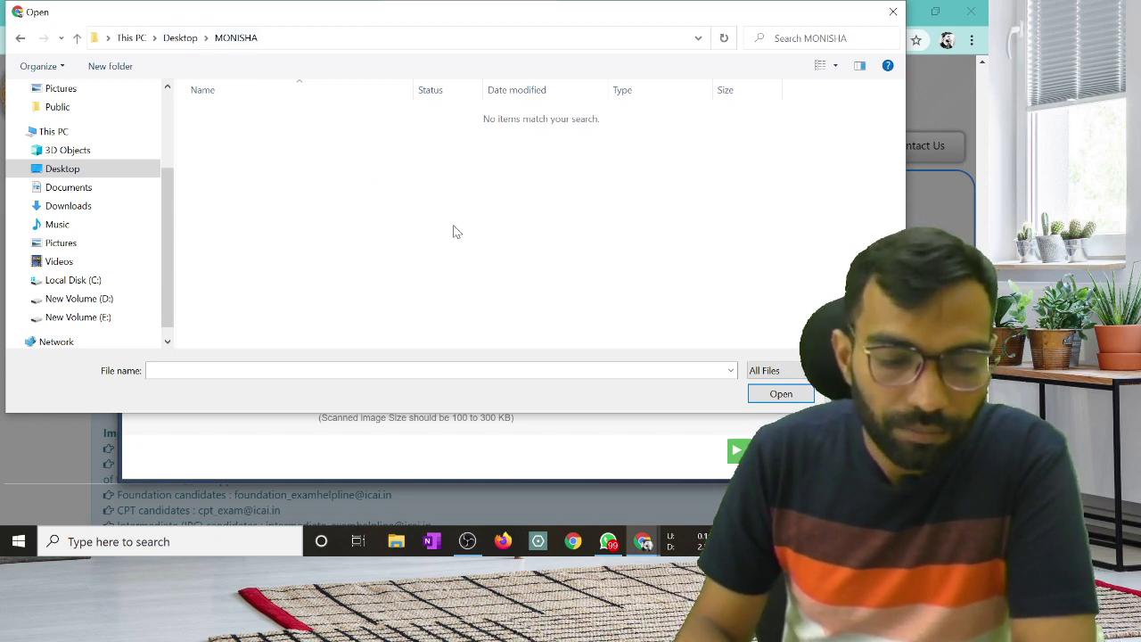
click(892, 12)
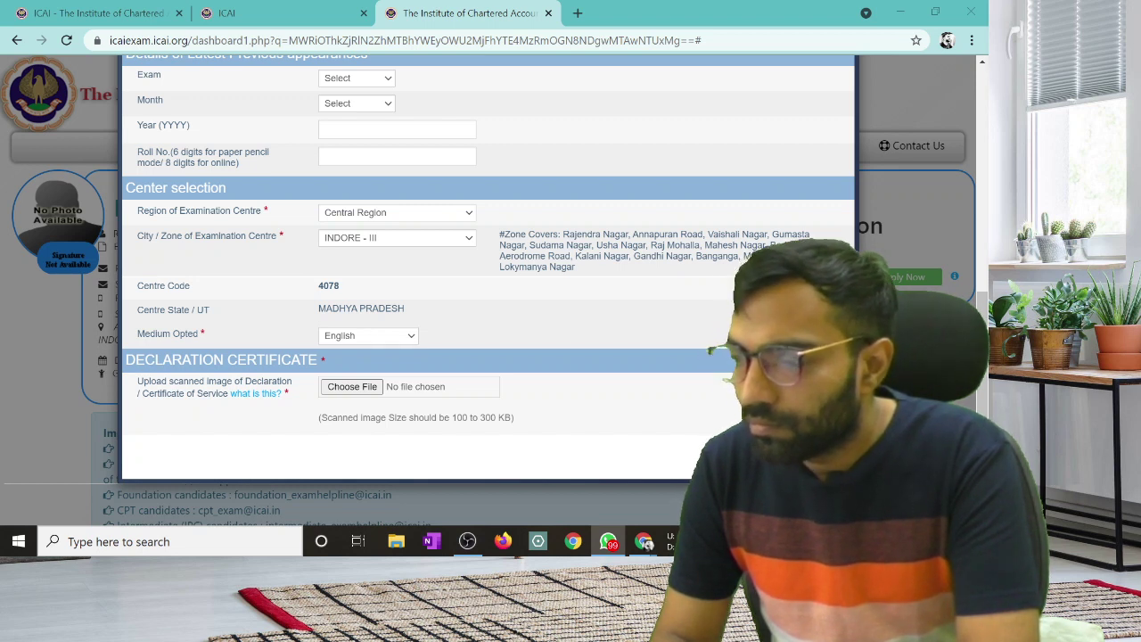
- Upload the WhatsApp image from the candidate's Desktop folder as the declaration certificate
click(374, 387)
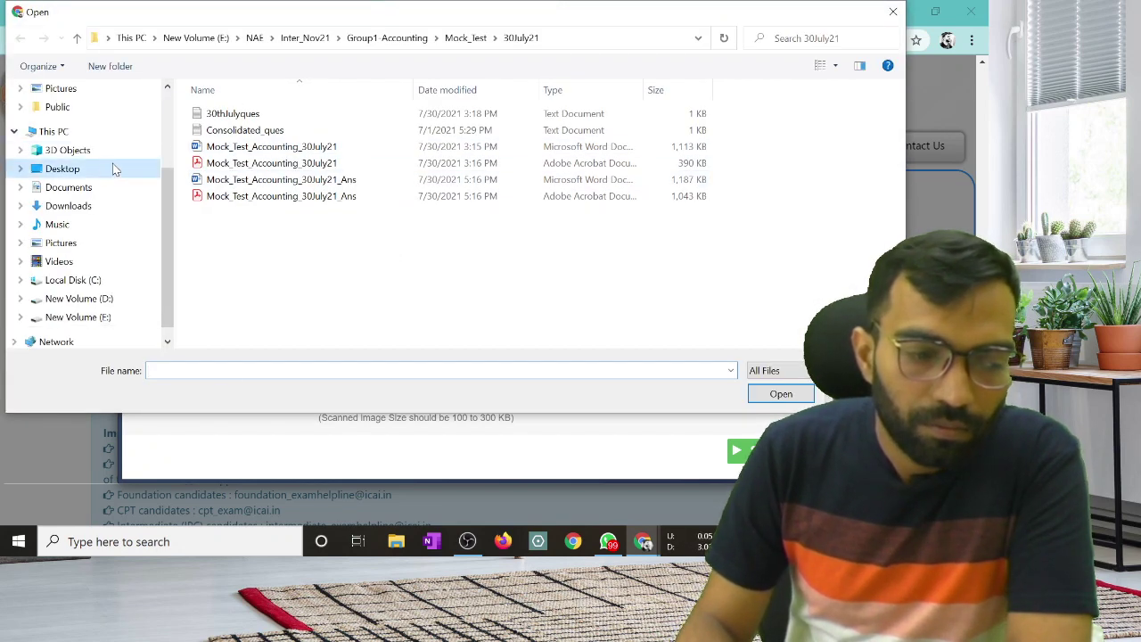
click(112, 168)
scroll(252, 265, down, 2)
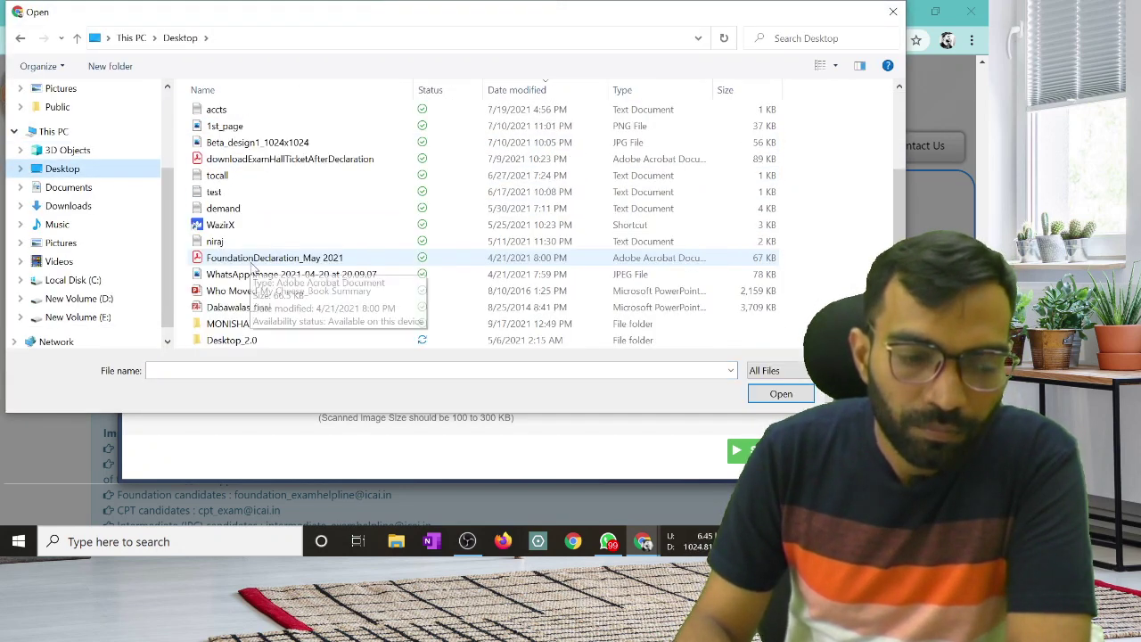
click(252, 326)
double_click(228, 325)
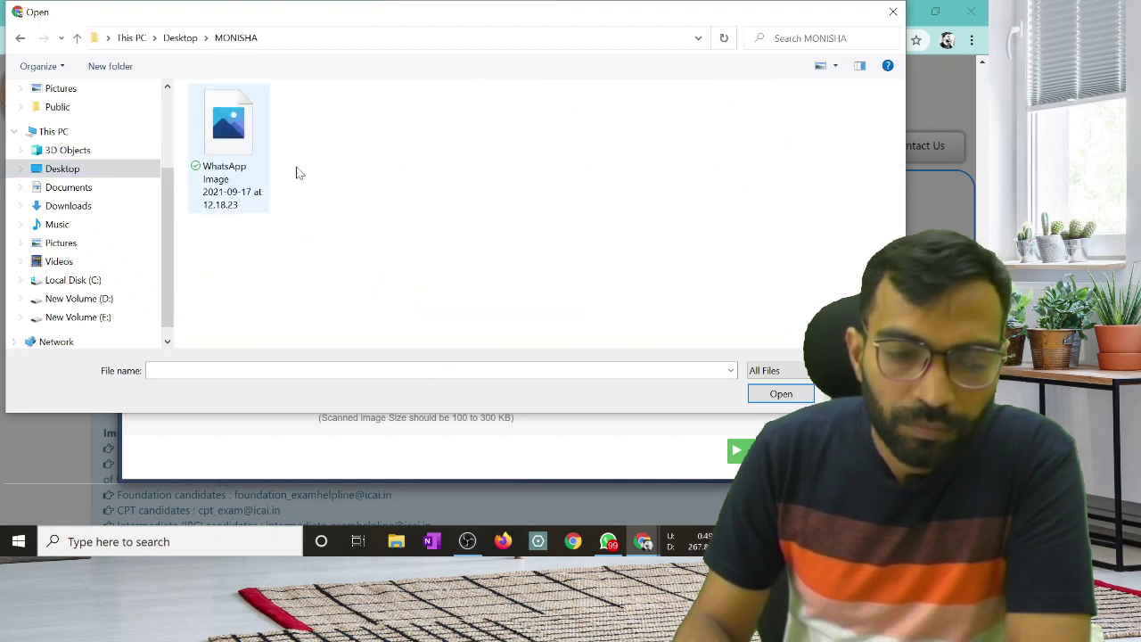
double_click(226, 114)
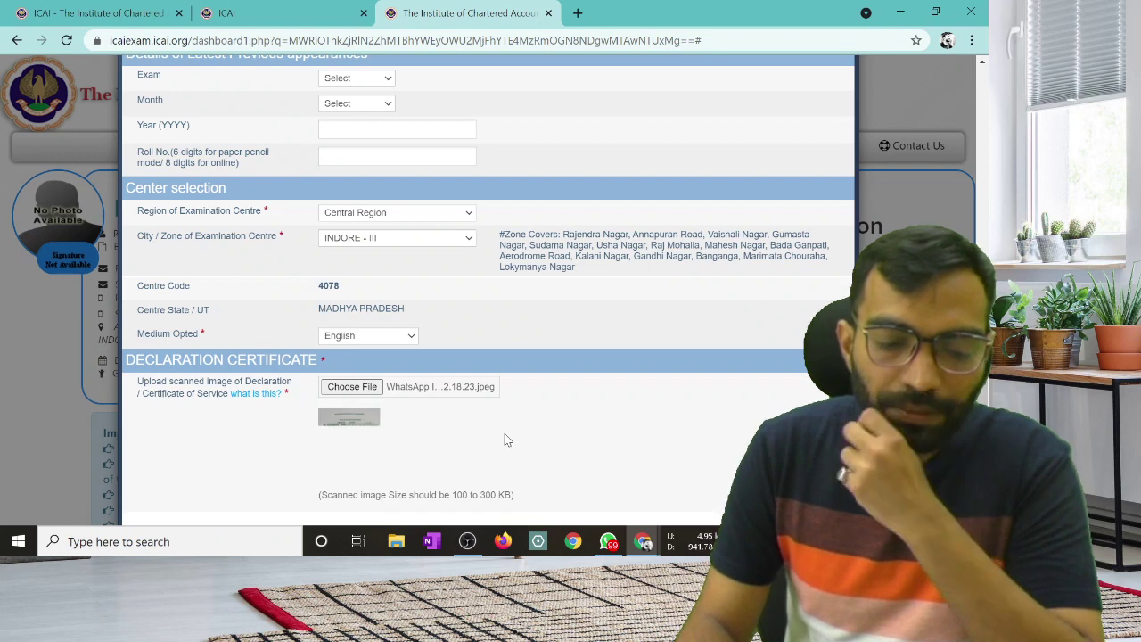
scroll(464, 443, down, 1)
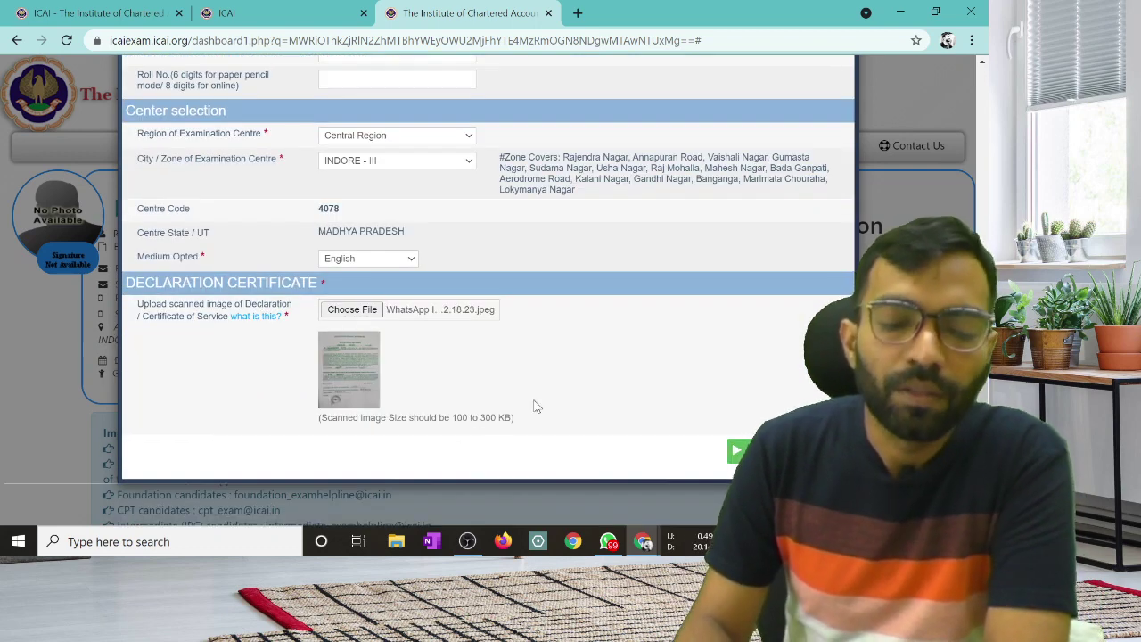
scroll(535, 402, up, 1)
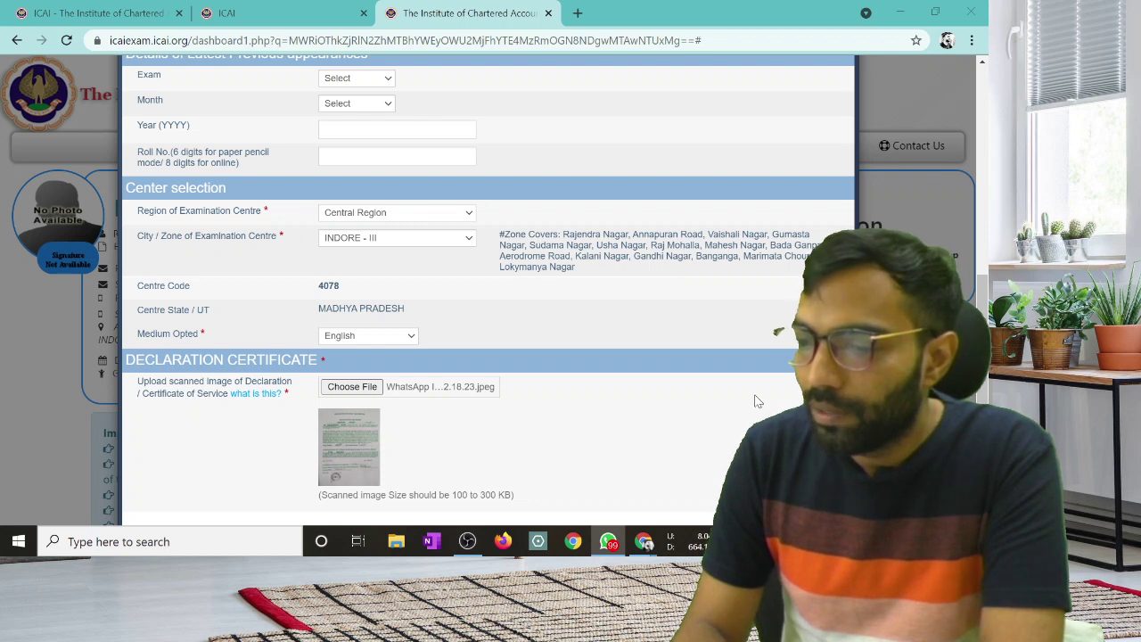
- Change the exam zone to INDORE - I, centre code 4076
click(462, 236)
scroll(459, 481, up, 1)
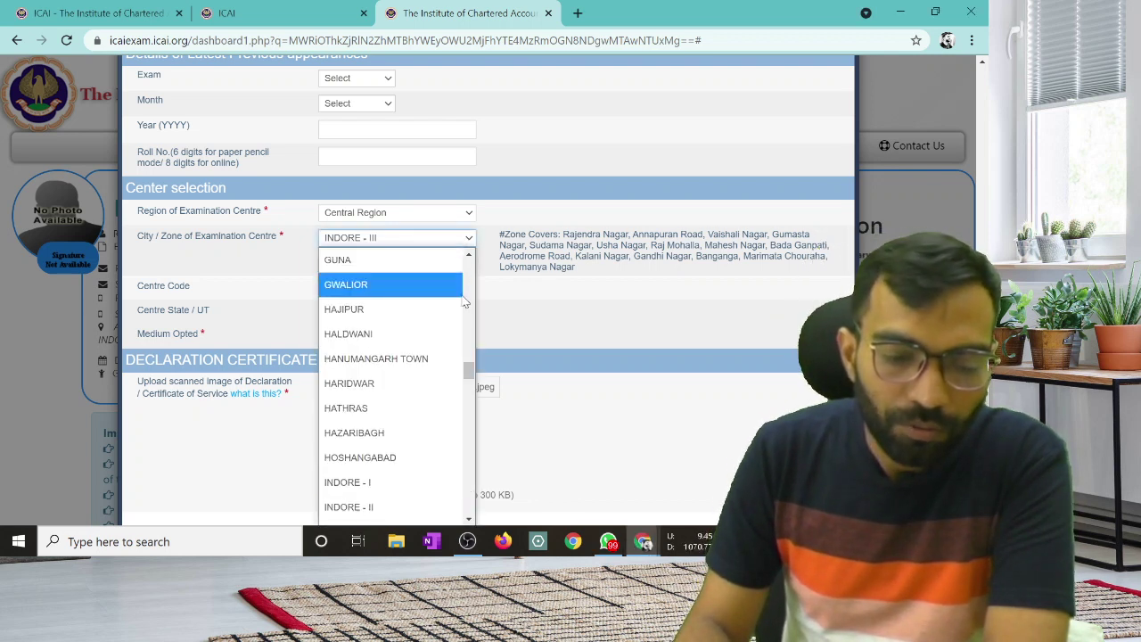
click(379, 480)
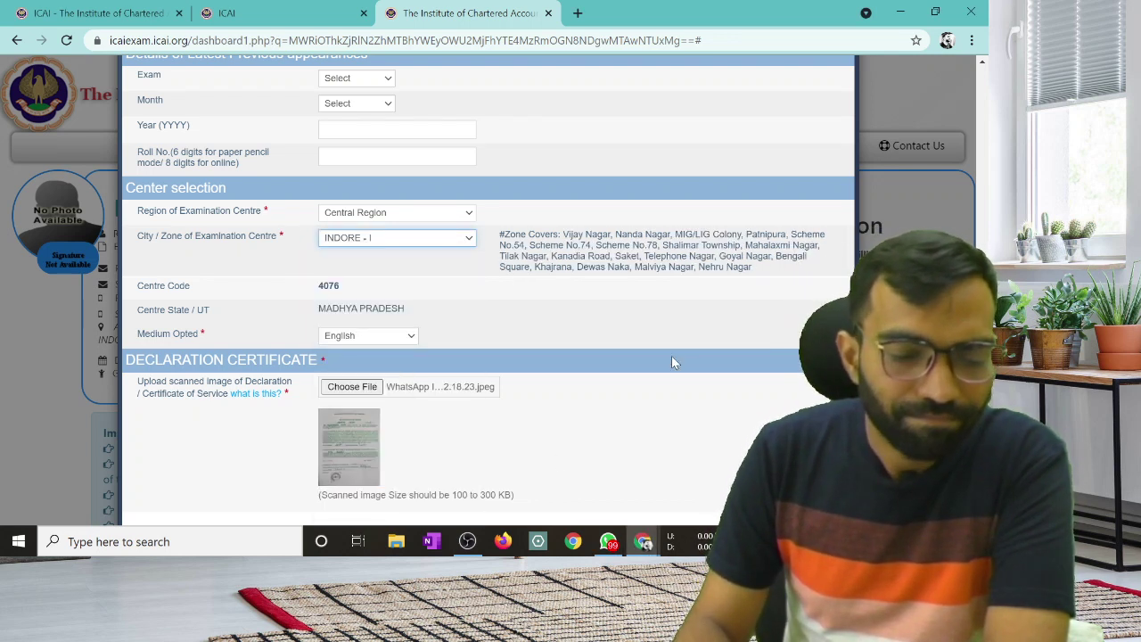
scroll(672, 355, up, 5)
scroll(638, 342, up, 1)
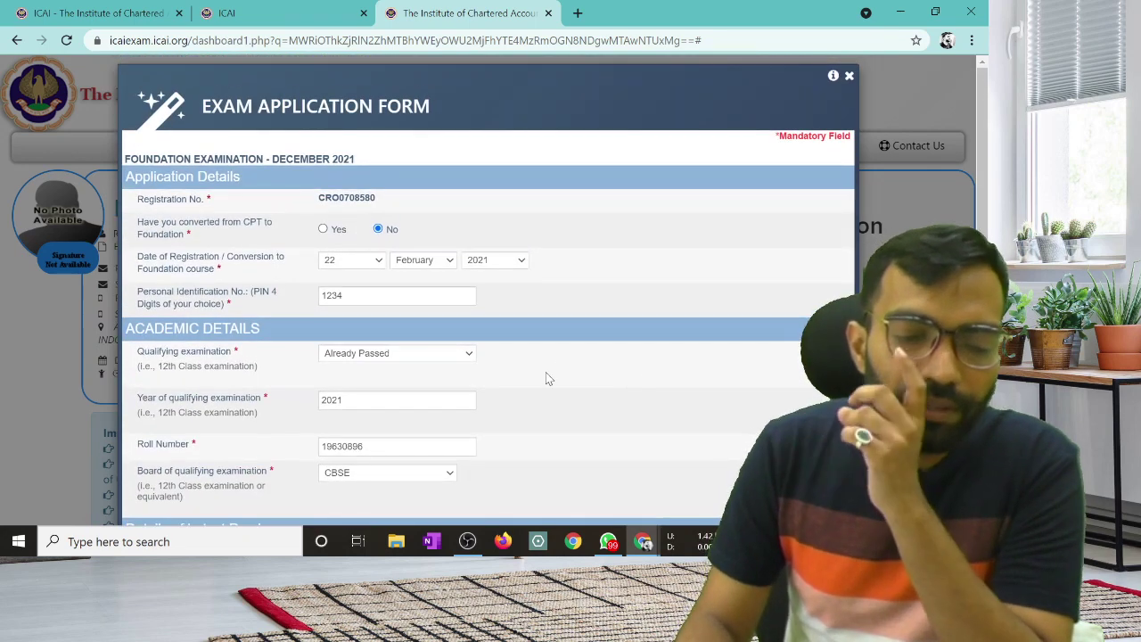
- Scroll through the completed form and open the application preview
scroll(545, 377, down, 1)
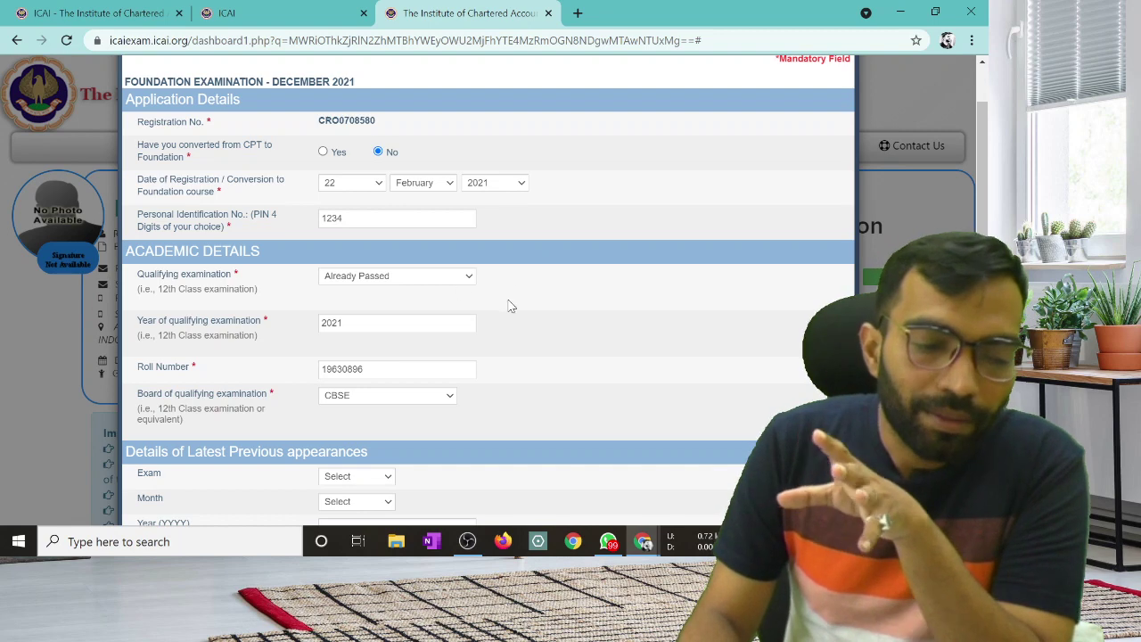
scroll(510, 306, down, 1)
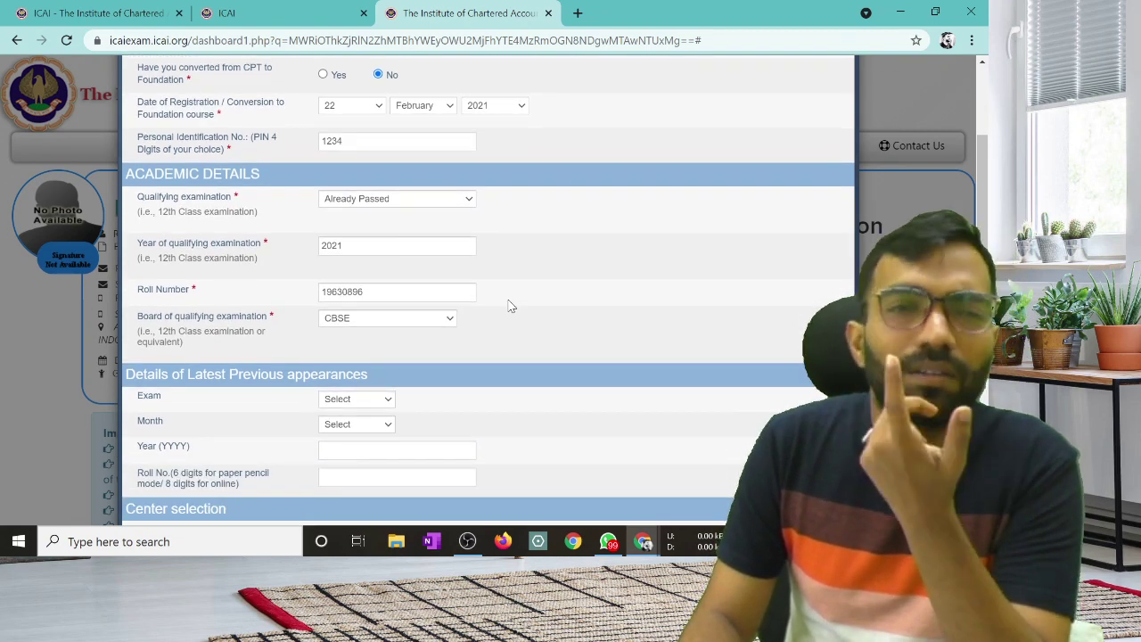
scroll(239, 214, down, 1)
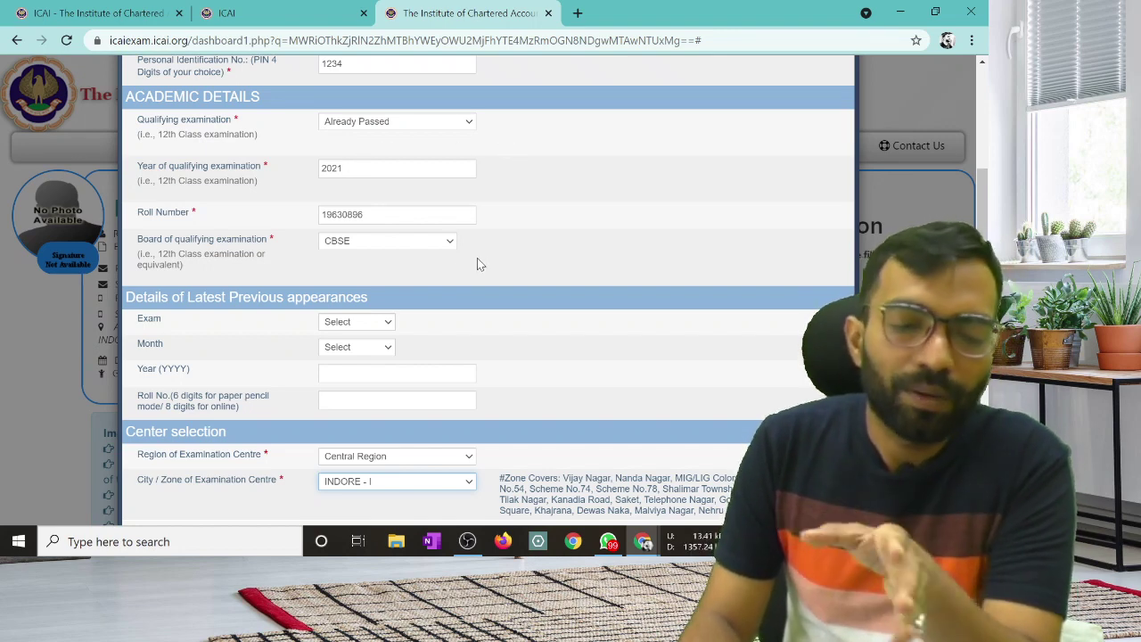
scroll(459, 298, down, 4)
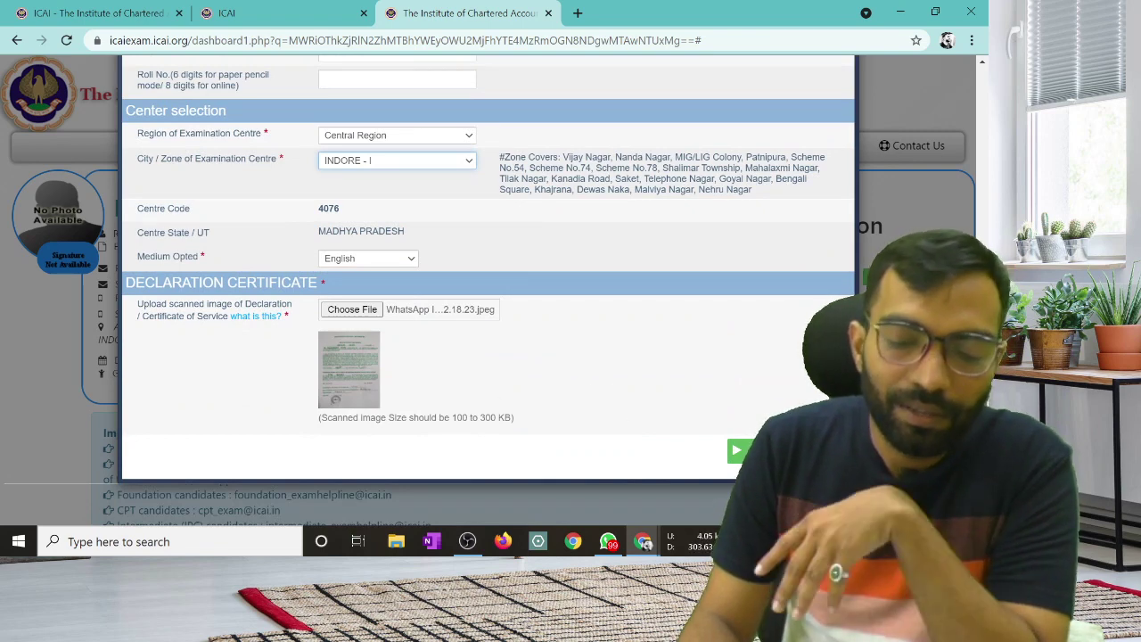
click(738, 451)
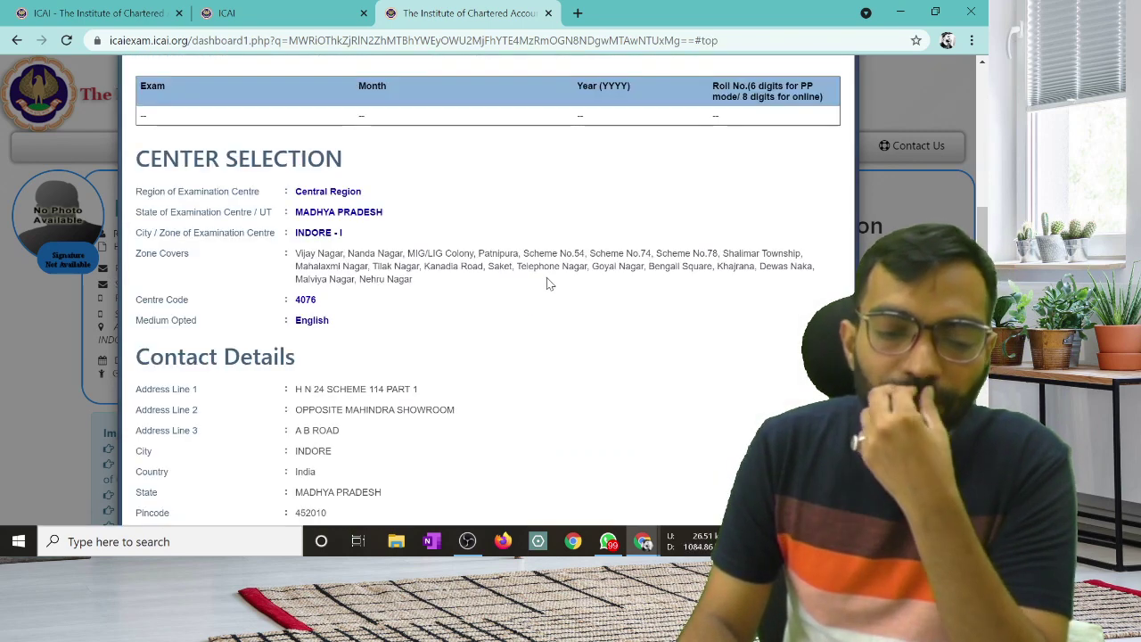
- Scroll through the application preview to review the entries
scroll(419, 272, up, 10)
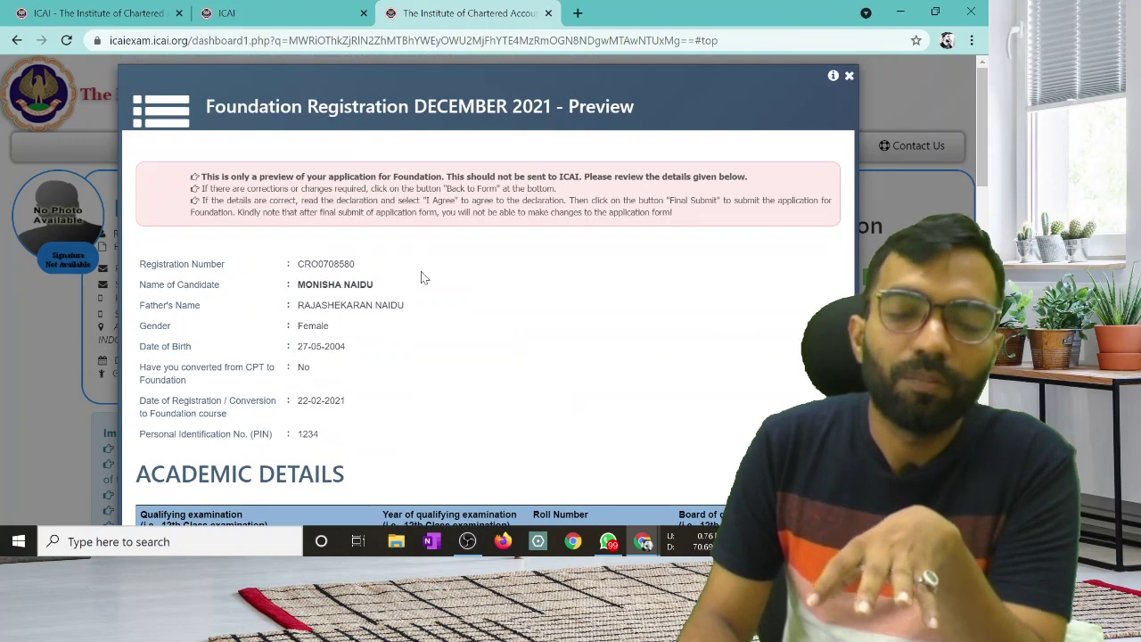
scroll(423, 278, down, 2)
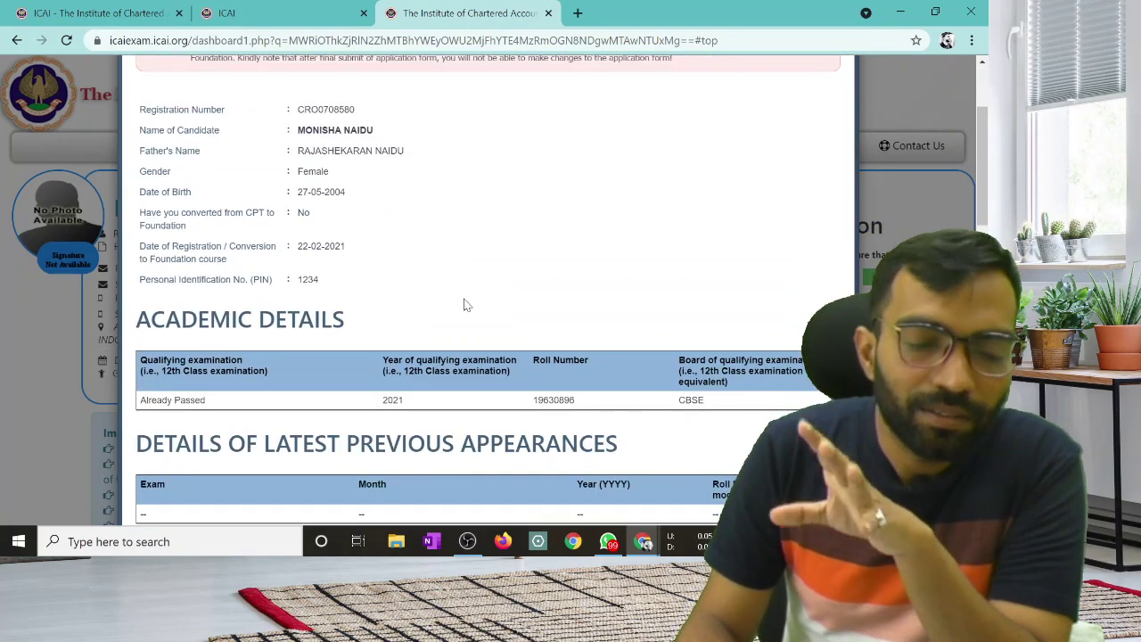
scroll(446, 294, down, 9)
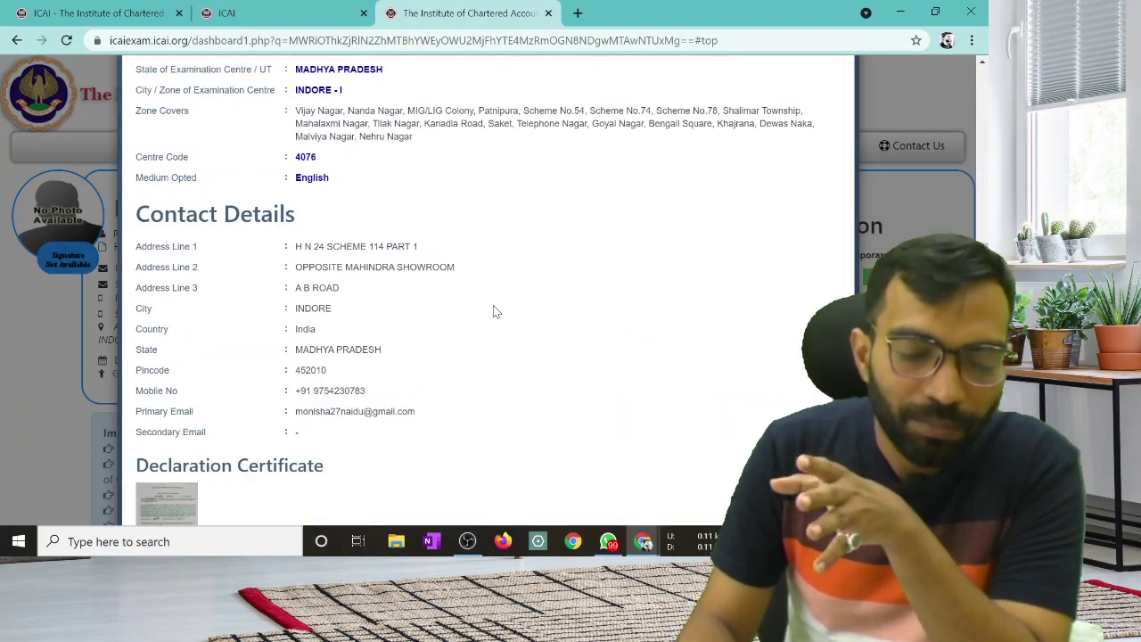
scroll(441, 318, down, 4)
scroll(388, 319, up, 4)
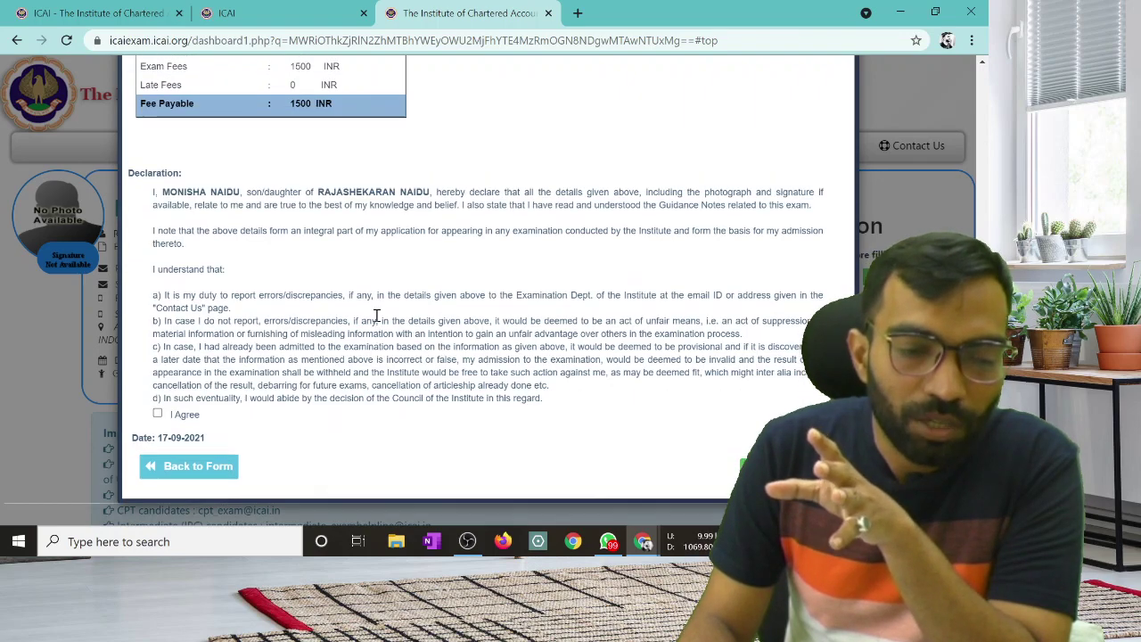
scroll(388, 320, up, 6)
scroll(387, 319, down, 8)
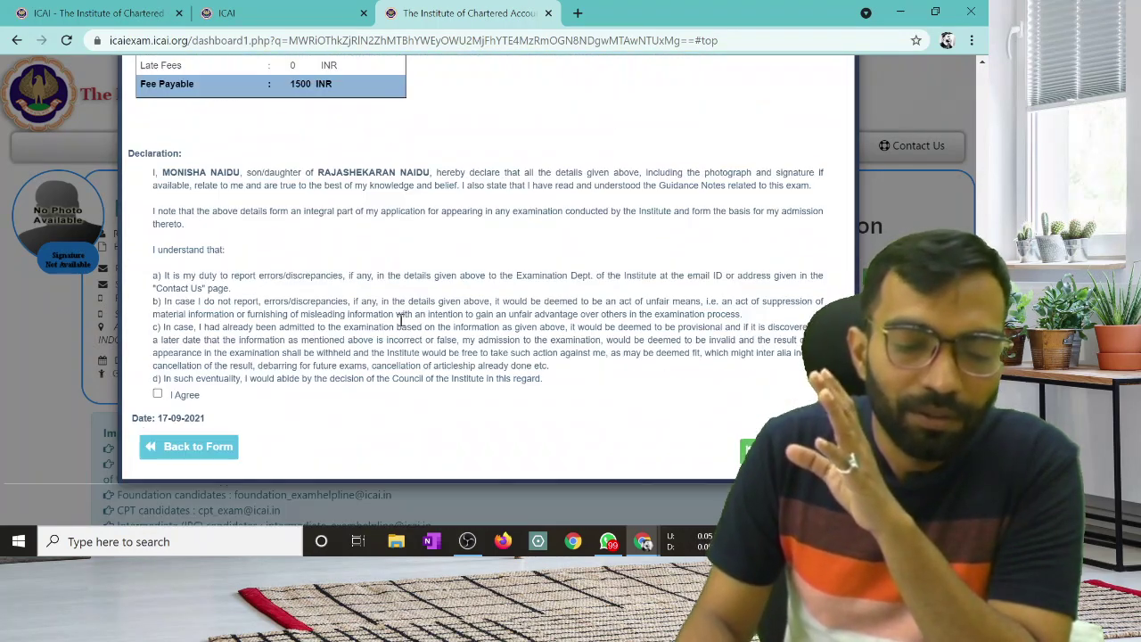
- Tick I Agree and confirm the Final Submit of the Foundation application
click(158, 393)
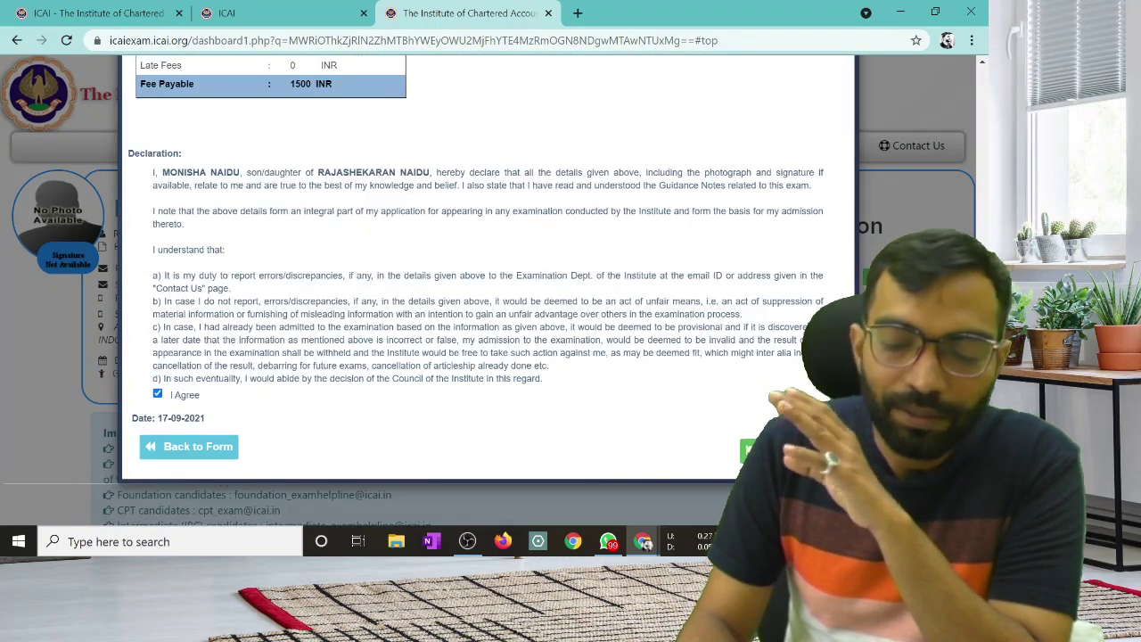
click(753, 448)
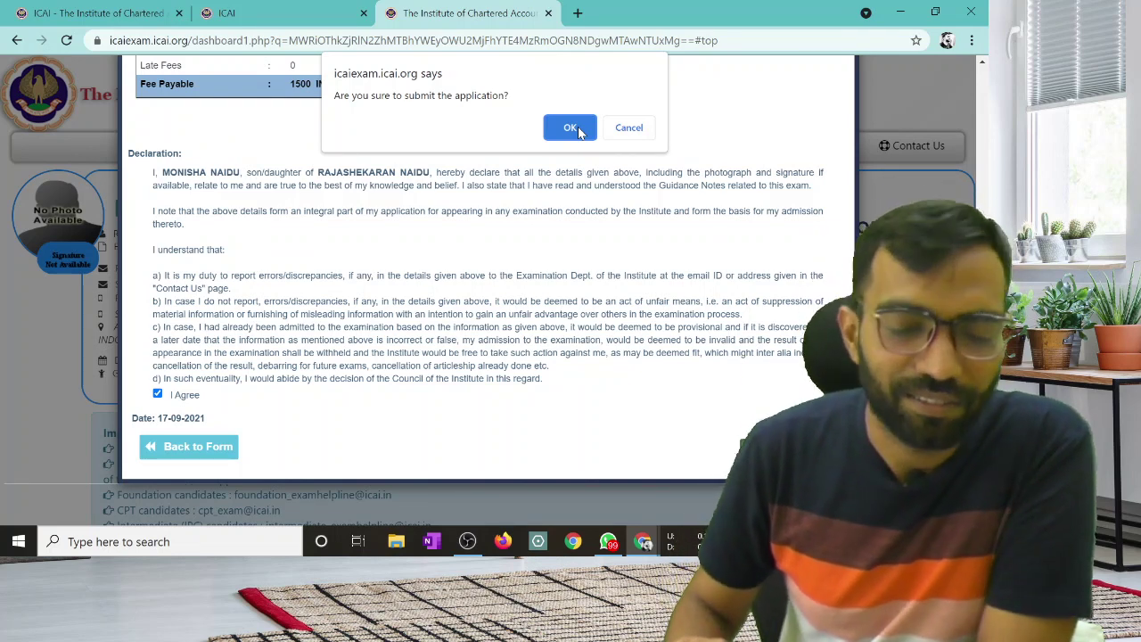
click(575, 128)
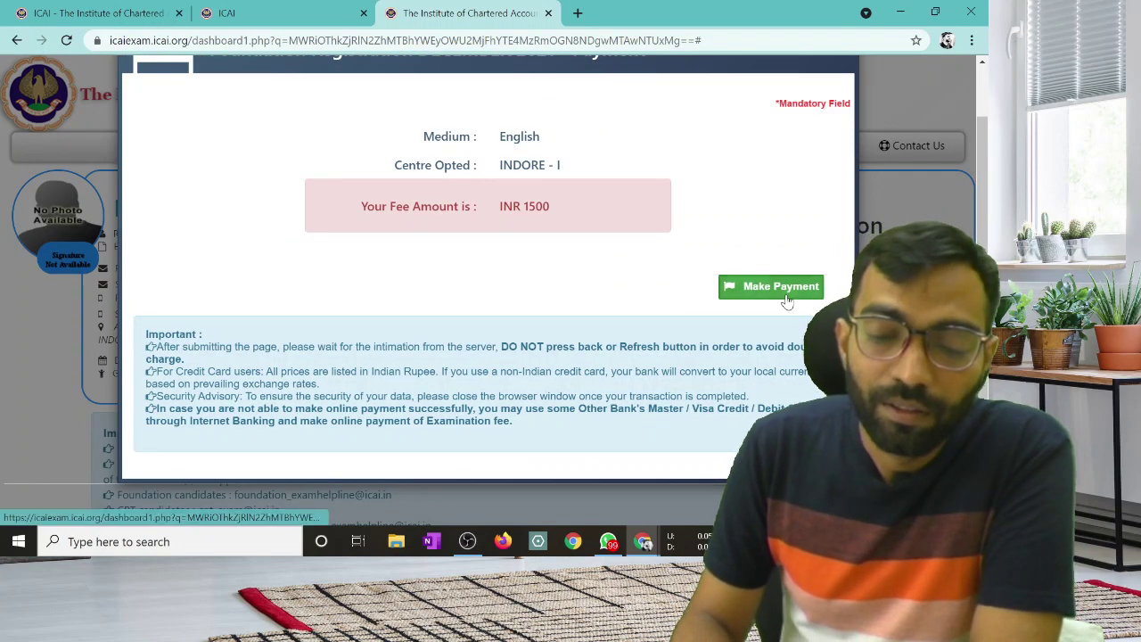
- Proceed to pay the INR 1500 Foundation fee via Make Payment
click(765, 288)
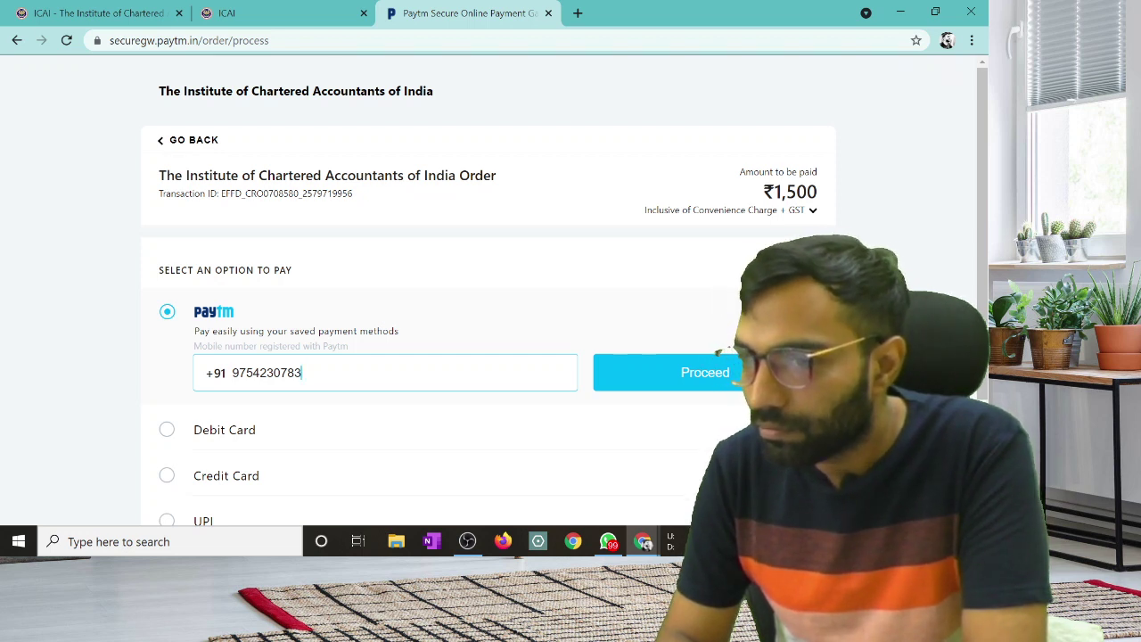
- Replace the mobile number with another Paytm-registered number and request the OTP
key(alt+Tab)
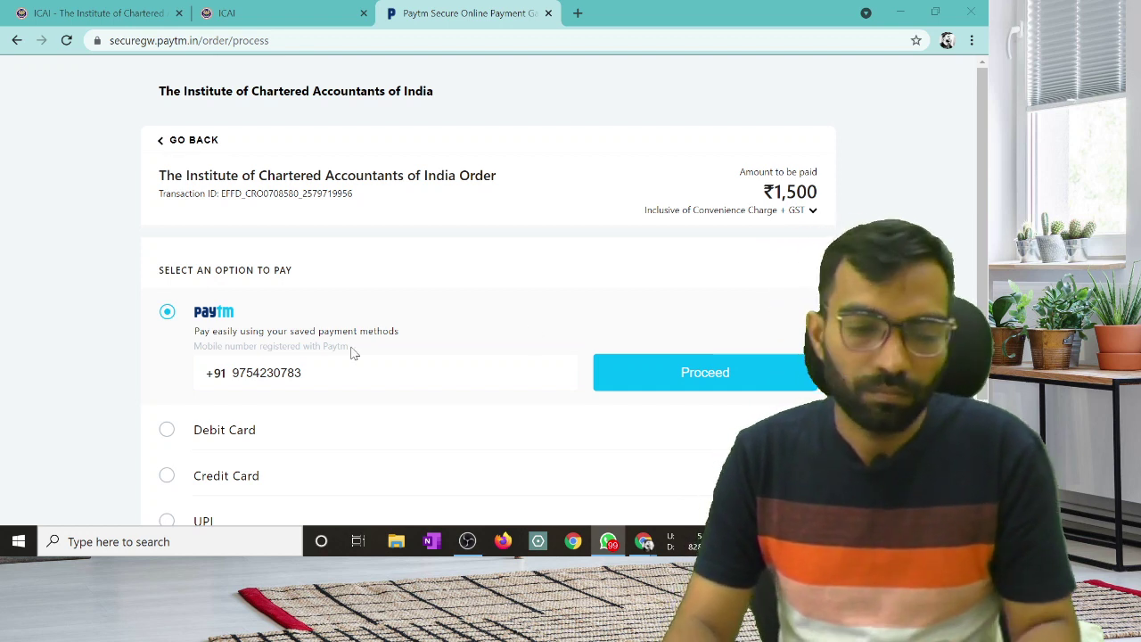
click(314, 375)
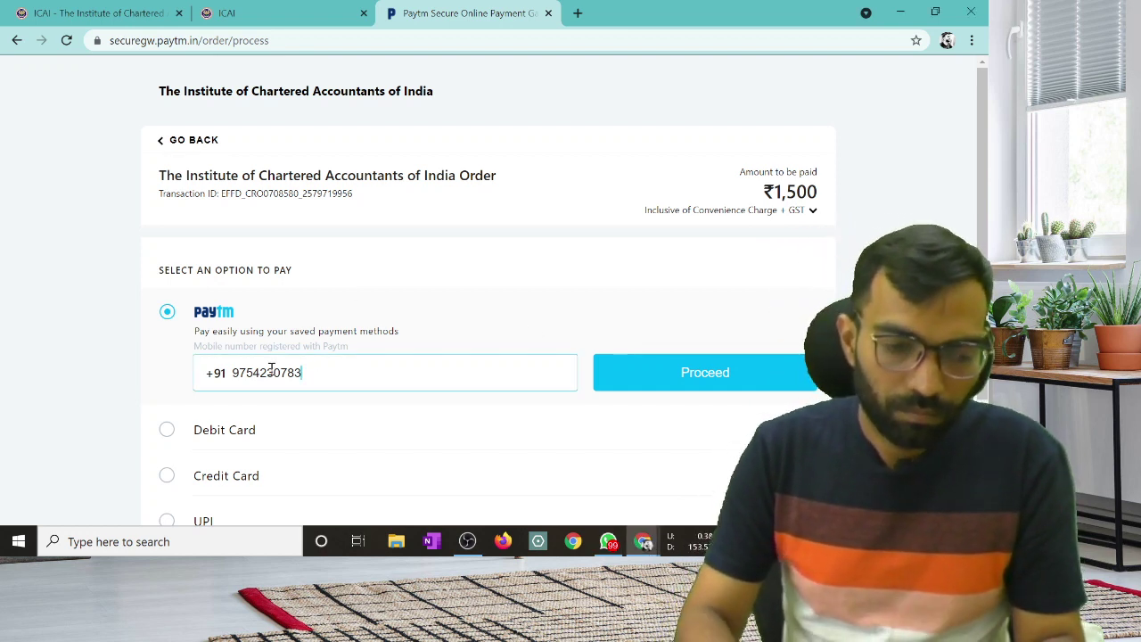
key(ctrl+a)
key(ctrl+v)
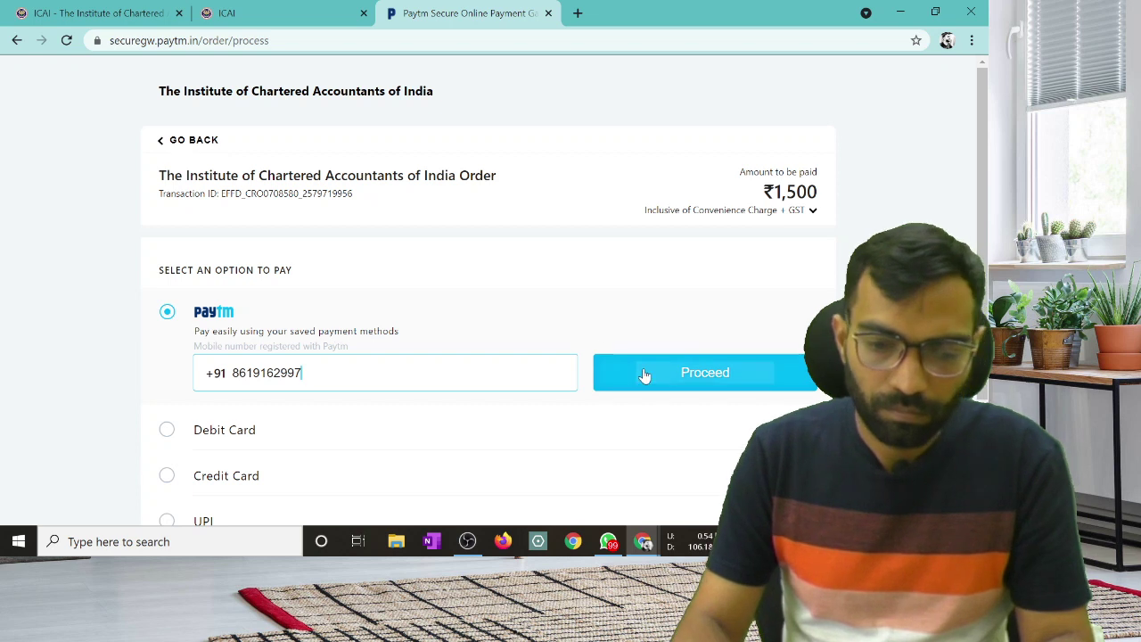
click(645, 375)
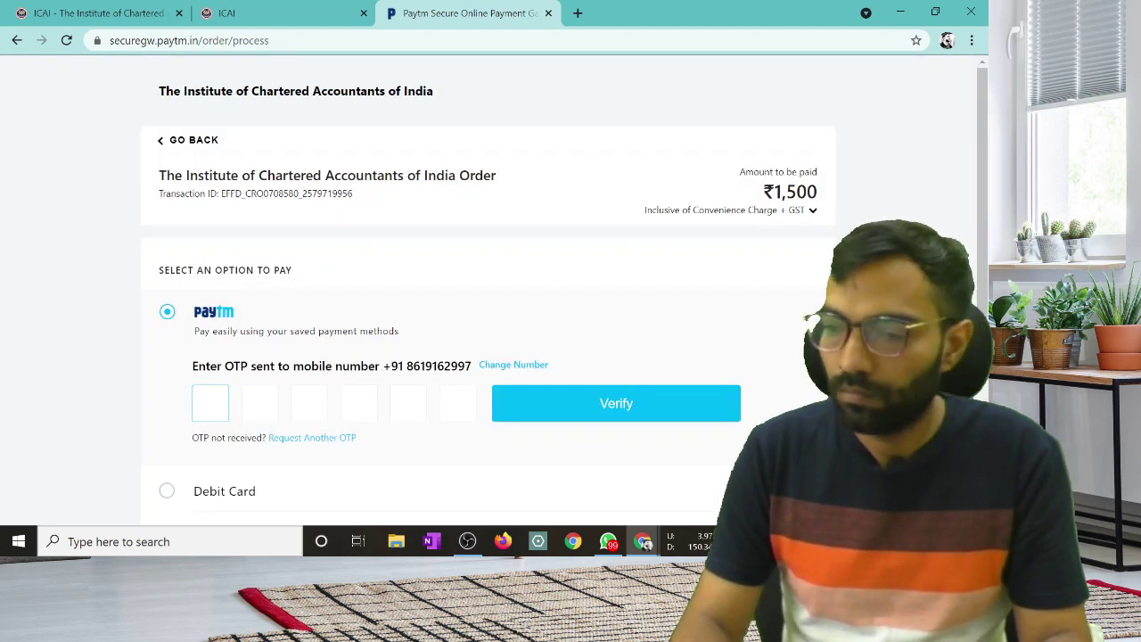
click(608, 541)
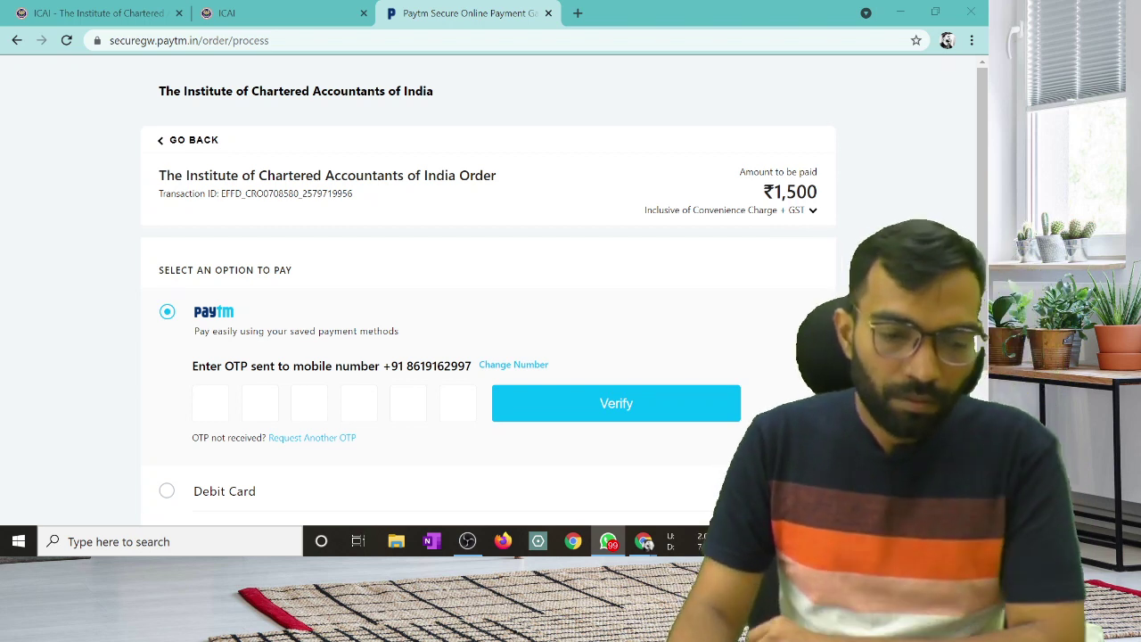
- Enter the one-time verification code in the Paytm OTP boxes and verify it
click(208, 400)
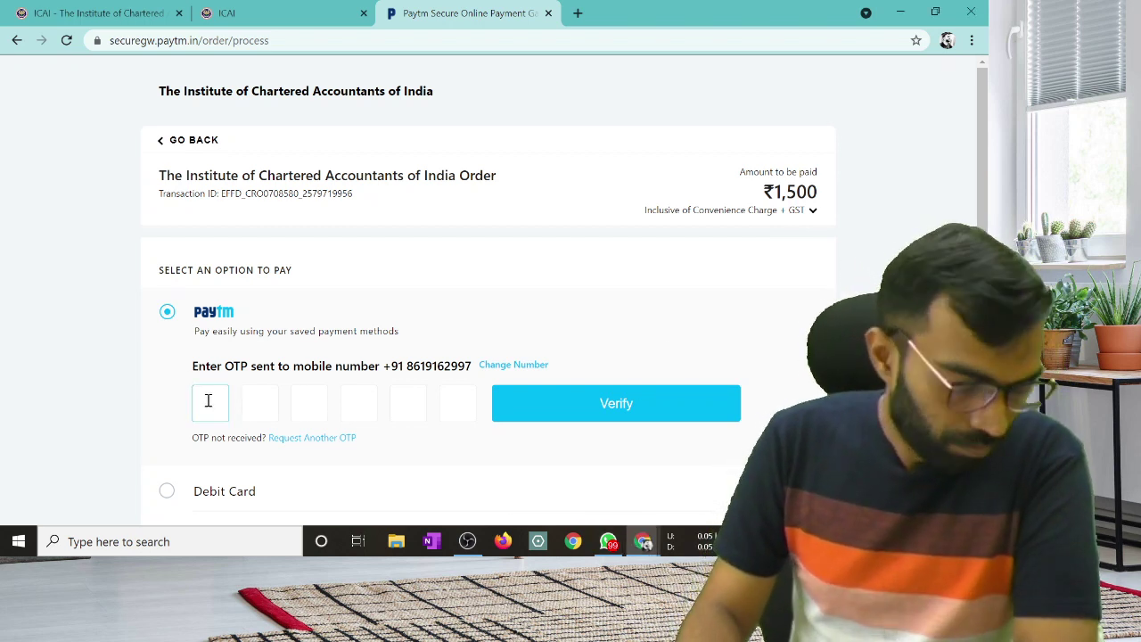
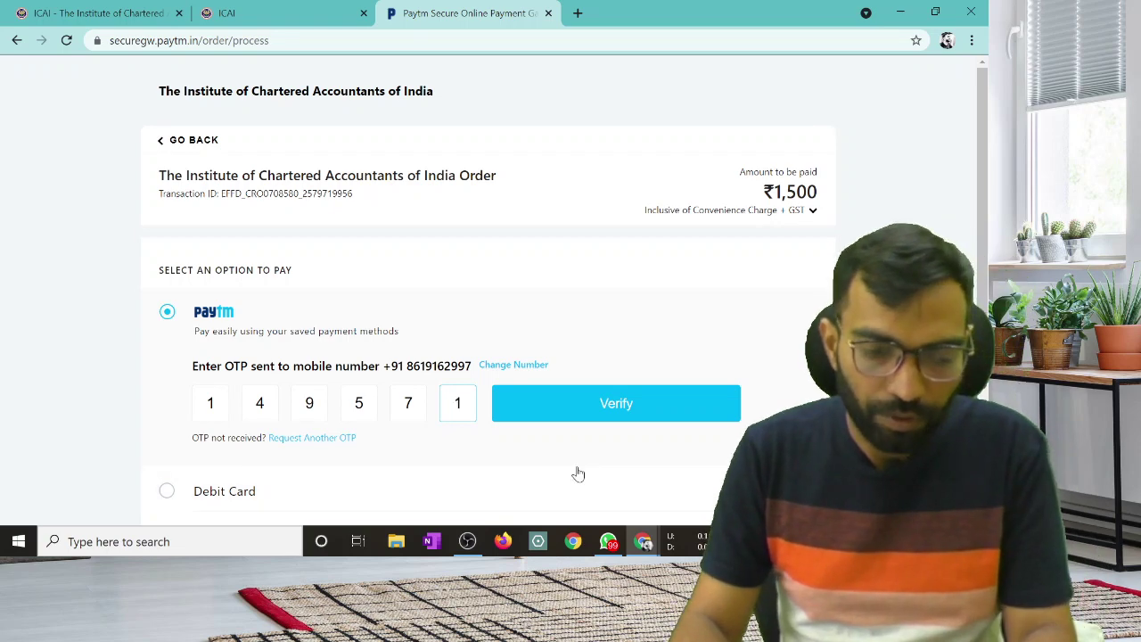
click(627, 408)
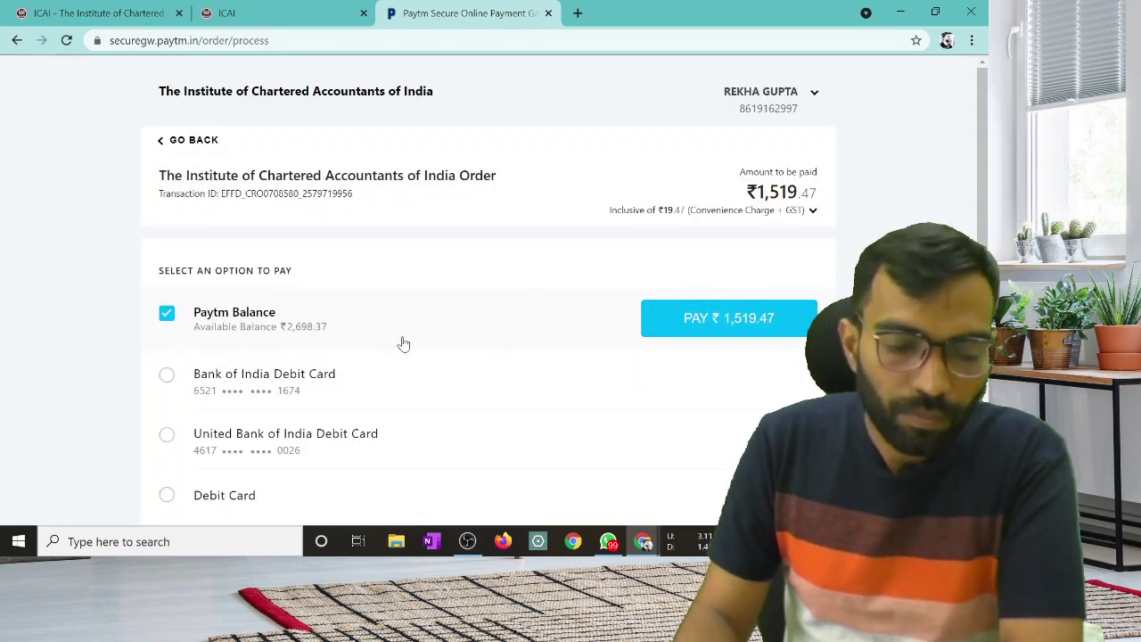
- Pay the ₹1,519.47 exam fee from Paytm Balance
scroll(790, 286, down, 3)
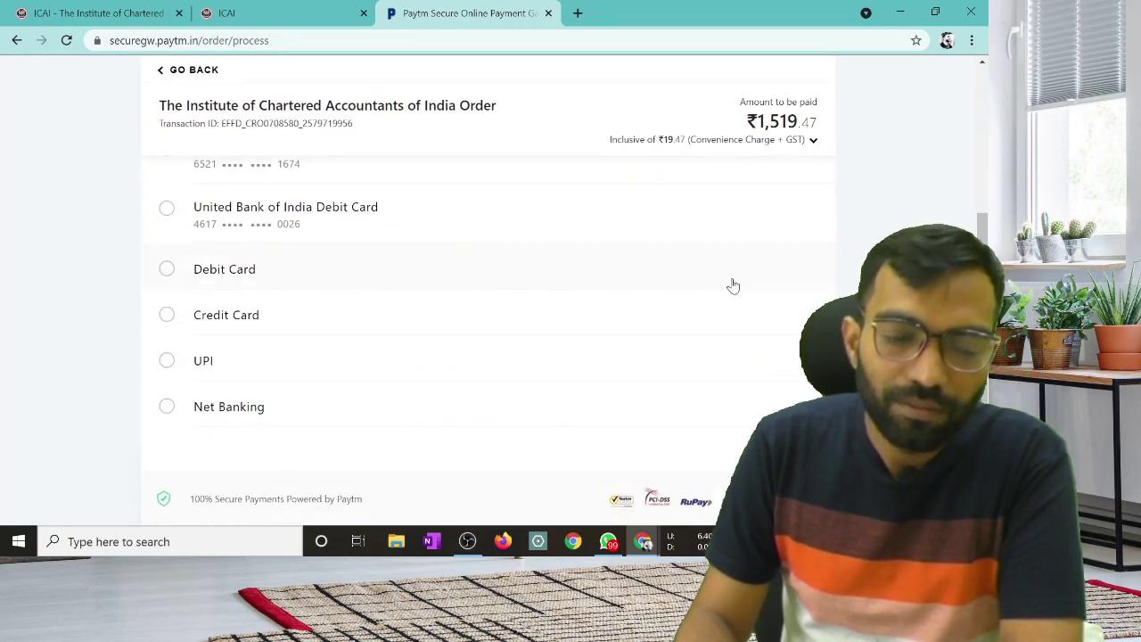
scroll(733, 281, up, 2)
scroll(731, 276, down, 1)
scroll(735, 294, up, 3)
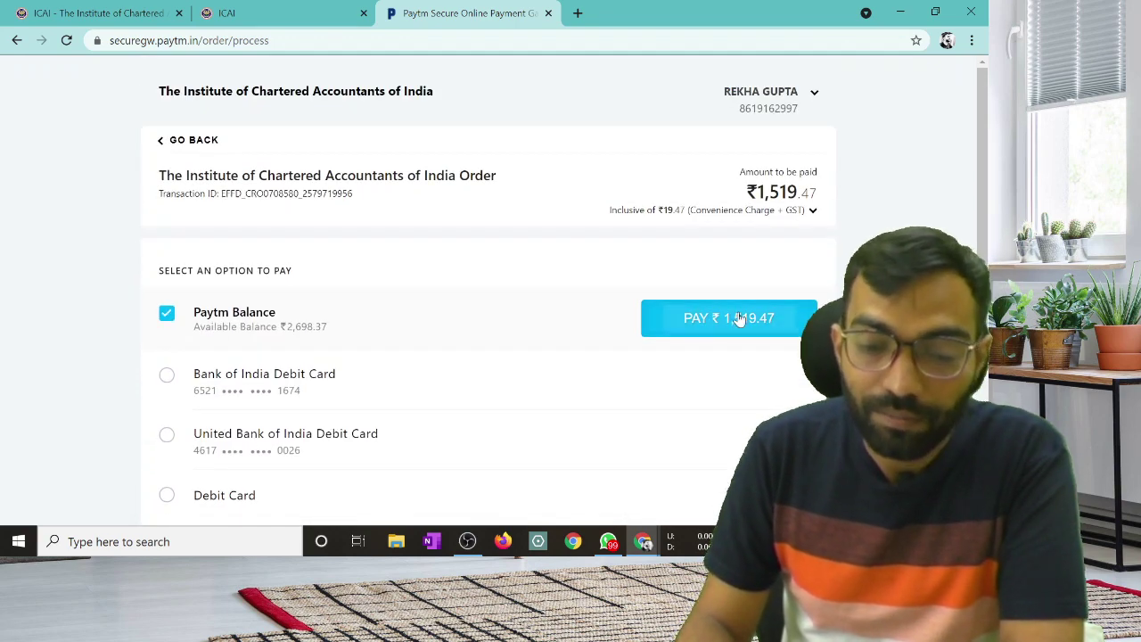
click(738, 319)
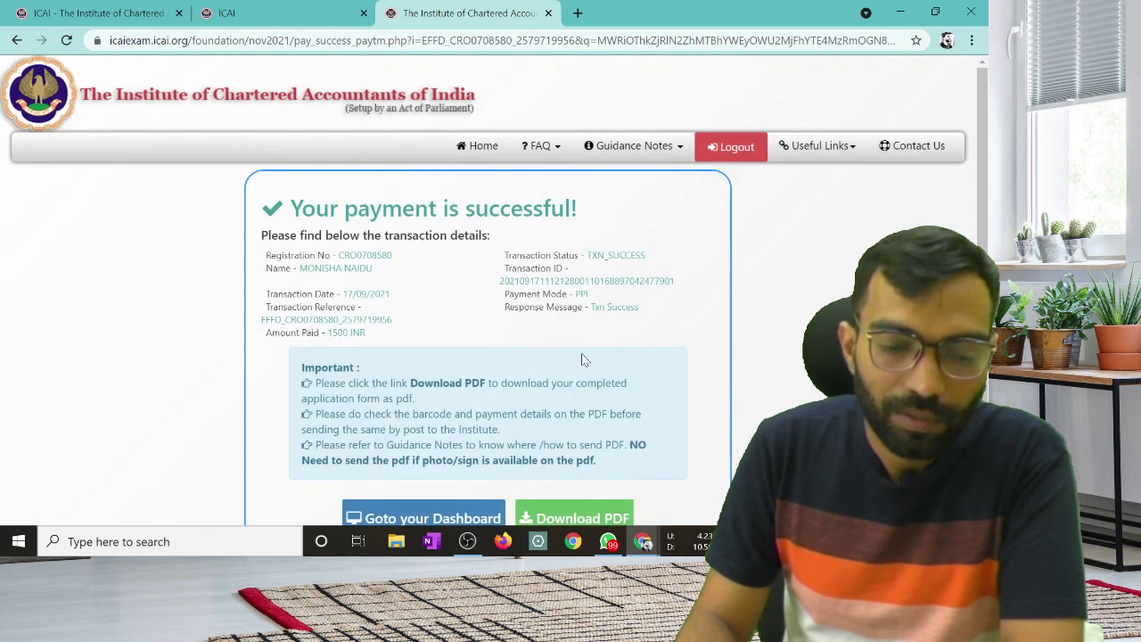
- Snip the payment success transaction panel and view it in Snip & Sketch
scroll(653, 354, down, 1)
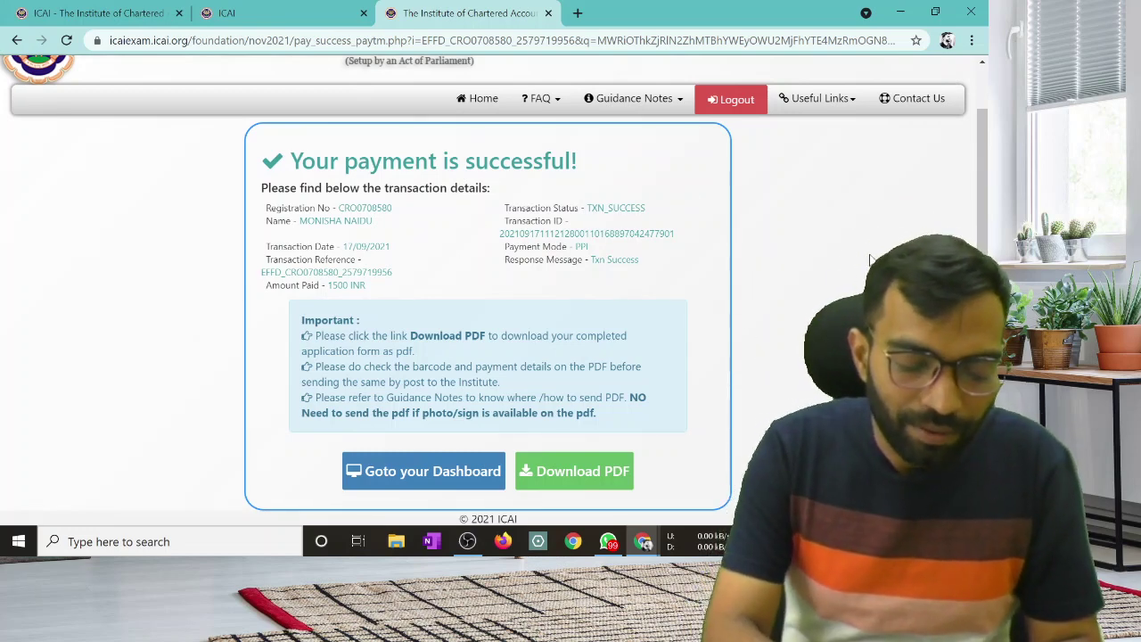
key(super+shift+s)
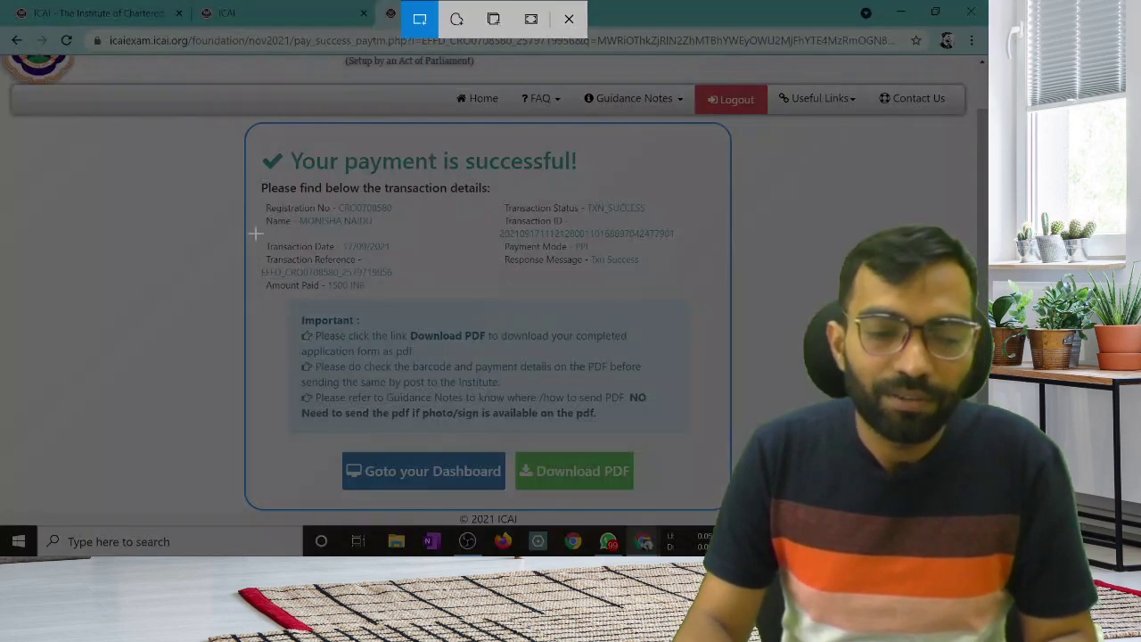
drag(230, 118, 756, 515)
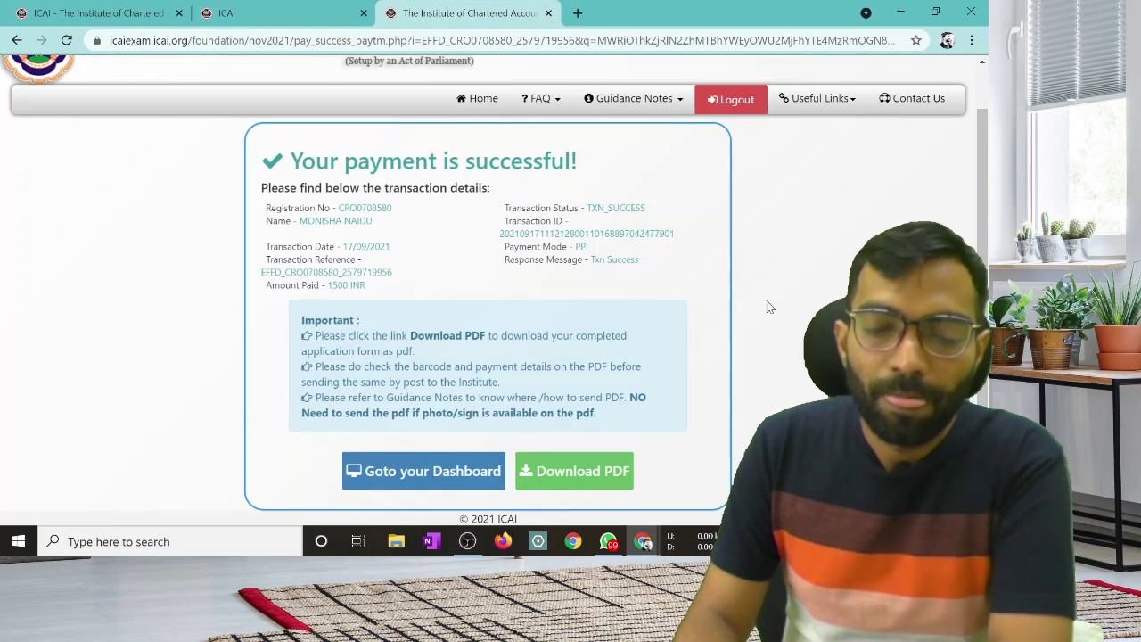
click(768, 374)
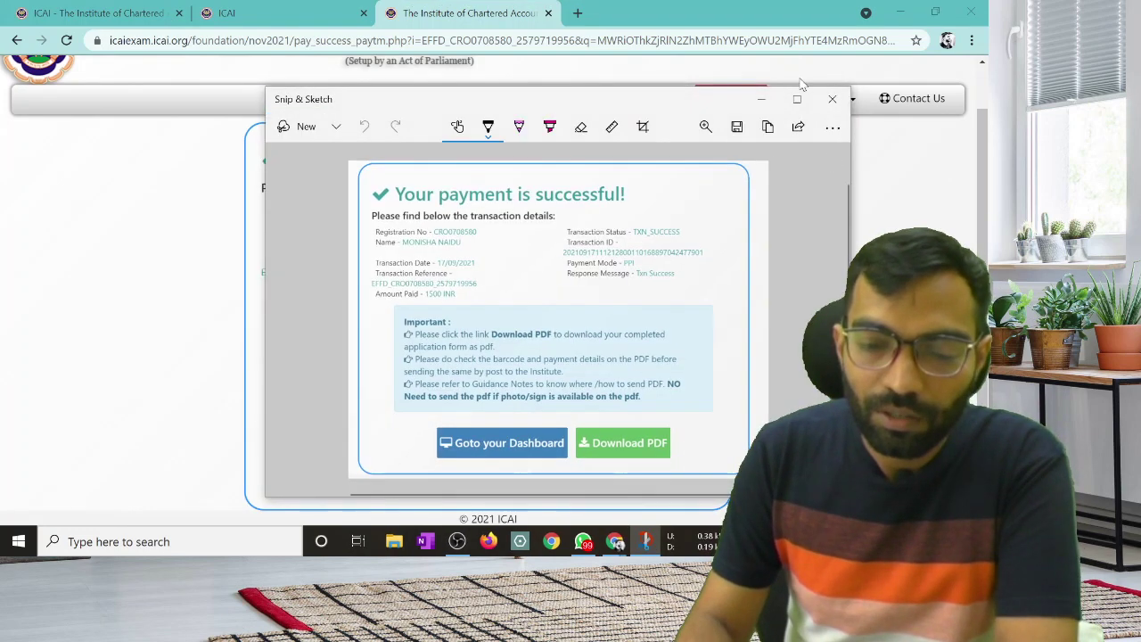
click(832, 98)
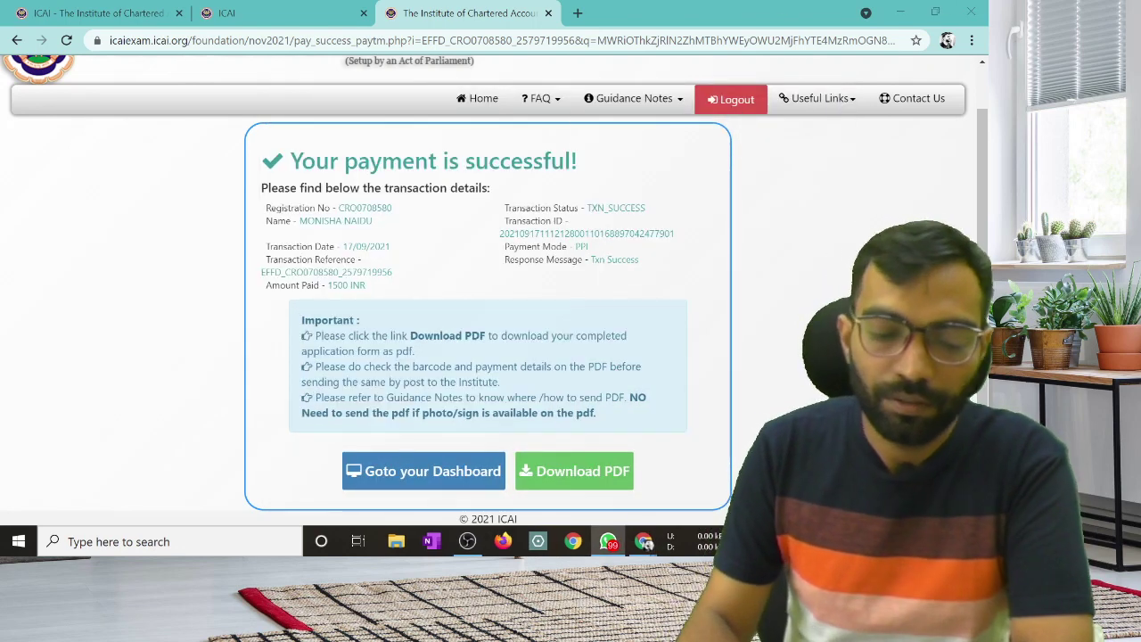
- Download the Registration_Form PDF and open it from the download bar
click(574, 473)
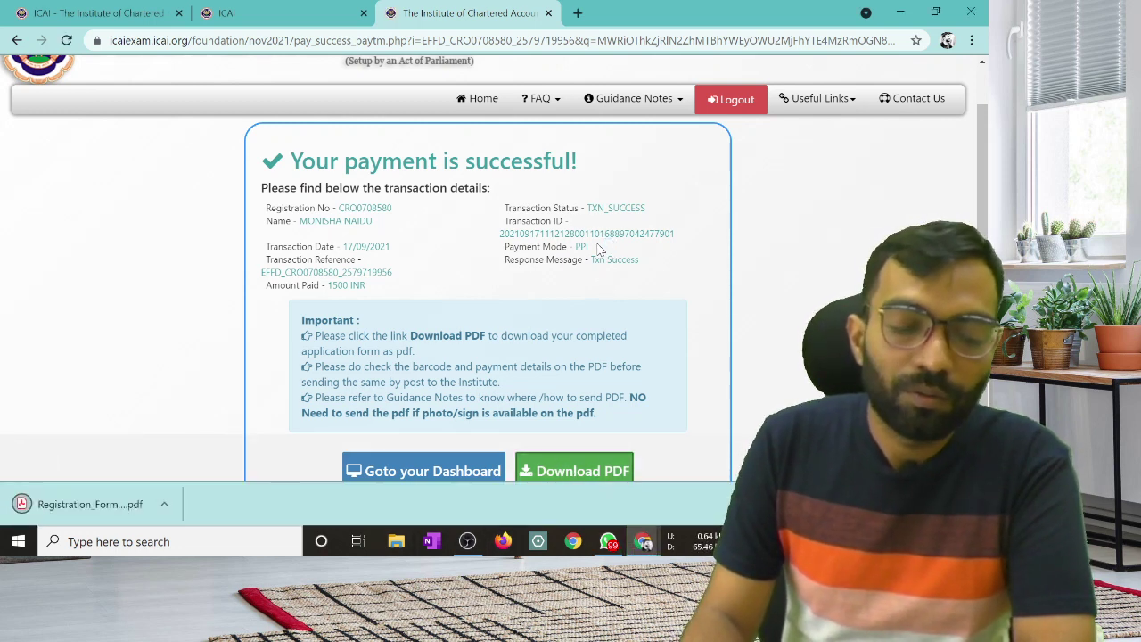
click(90, 504)
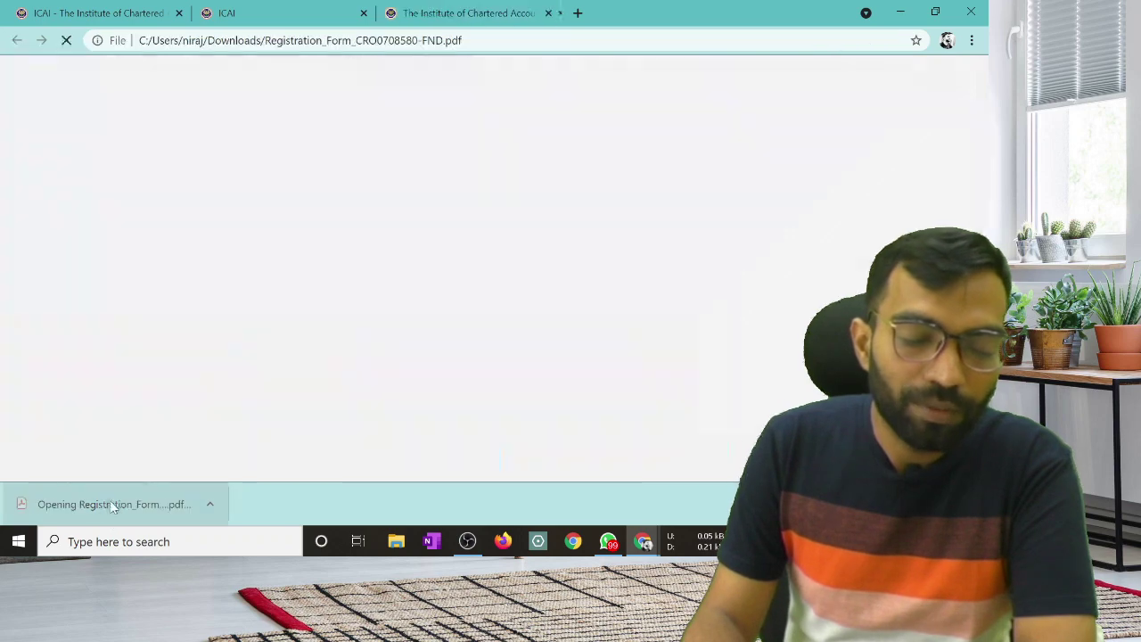
scroll(549, 207, down, 5)
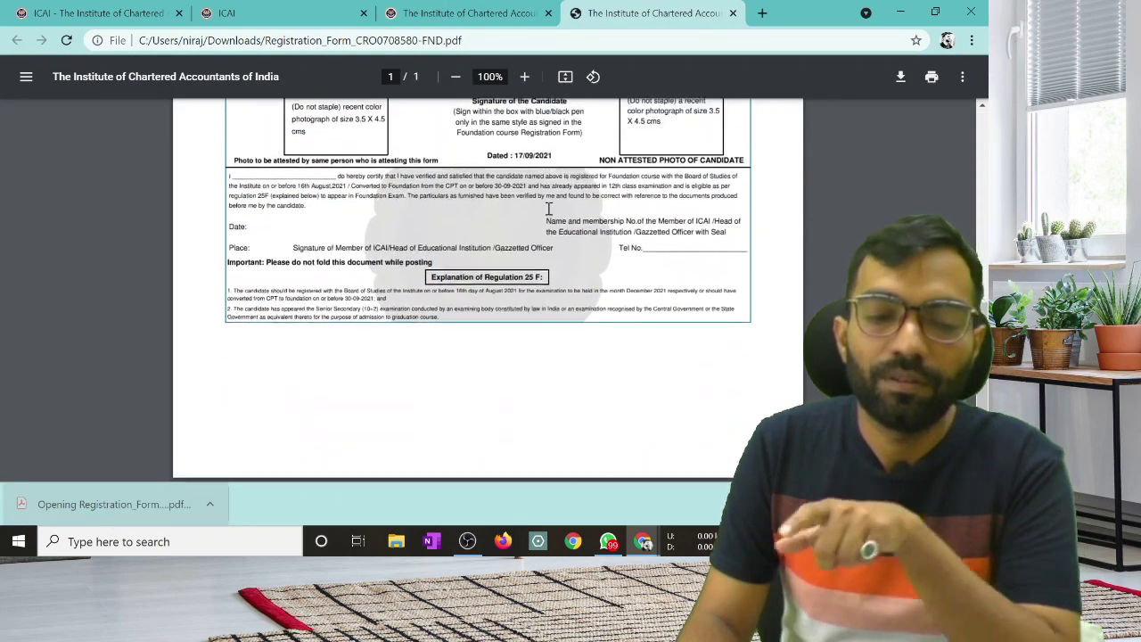
scroll(548, 207, up, 6)
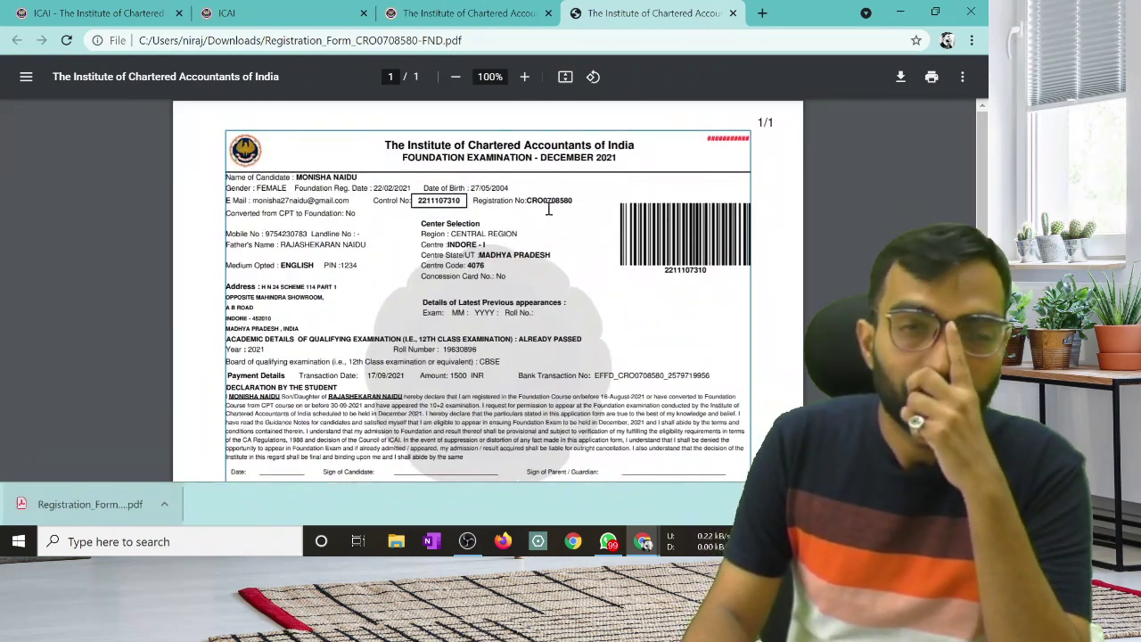
scroll(548, 207, down, 4)
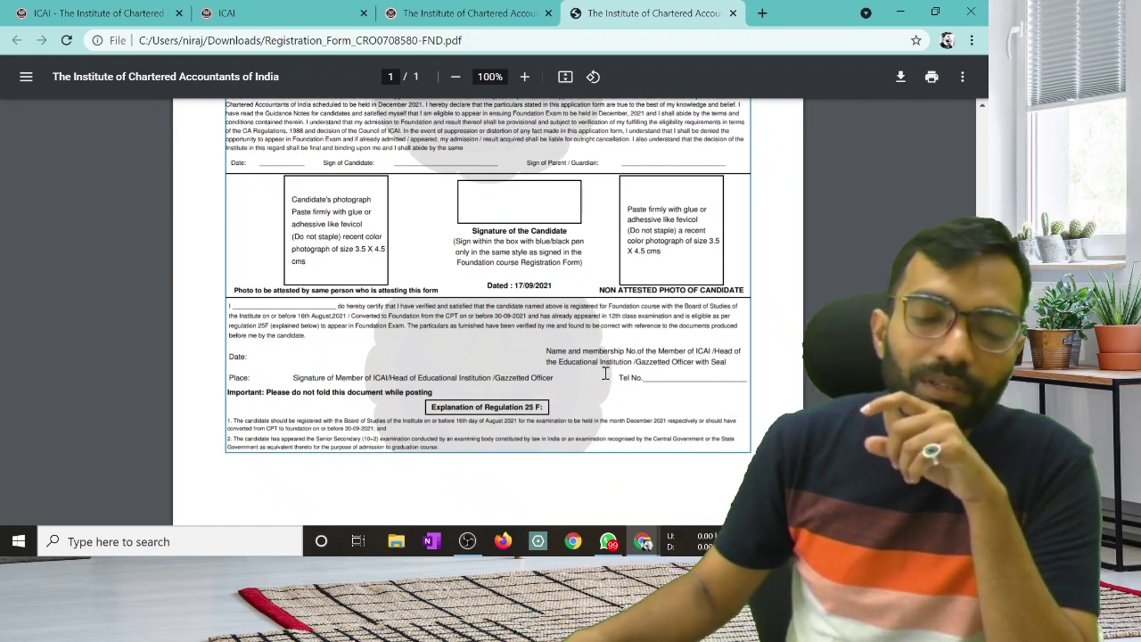
- Review the registration form PDF, then go back to the payment success tab
scroll(606, 352, up, 4)
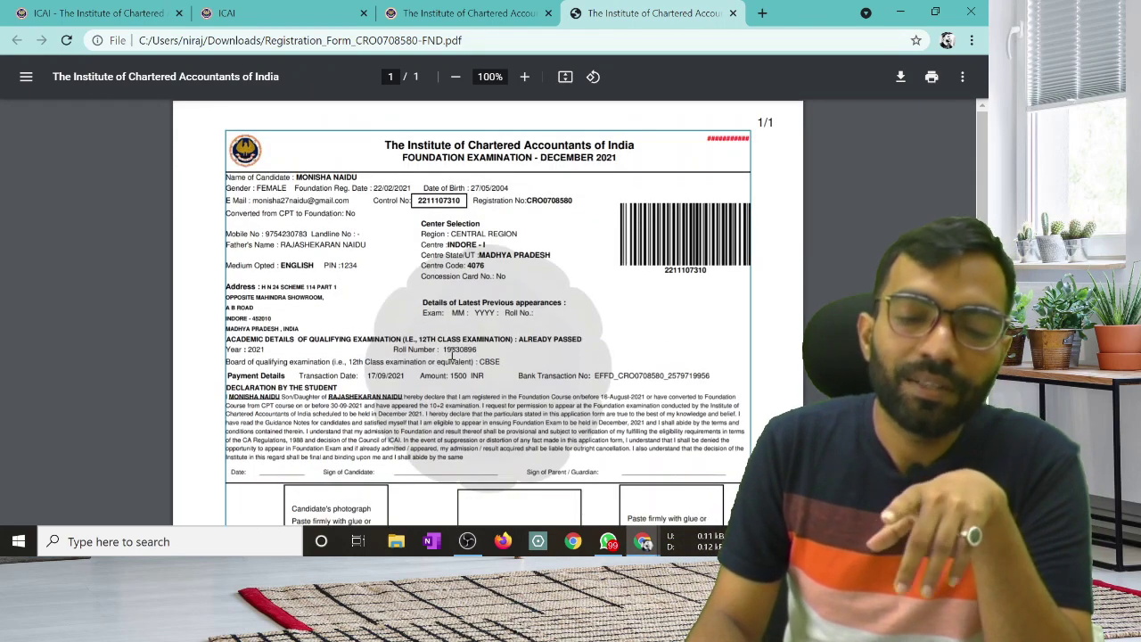
scroll(452, 355, down, 5)
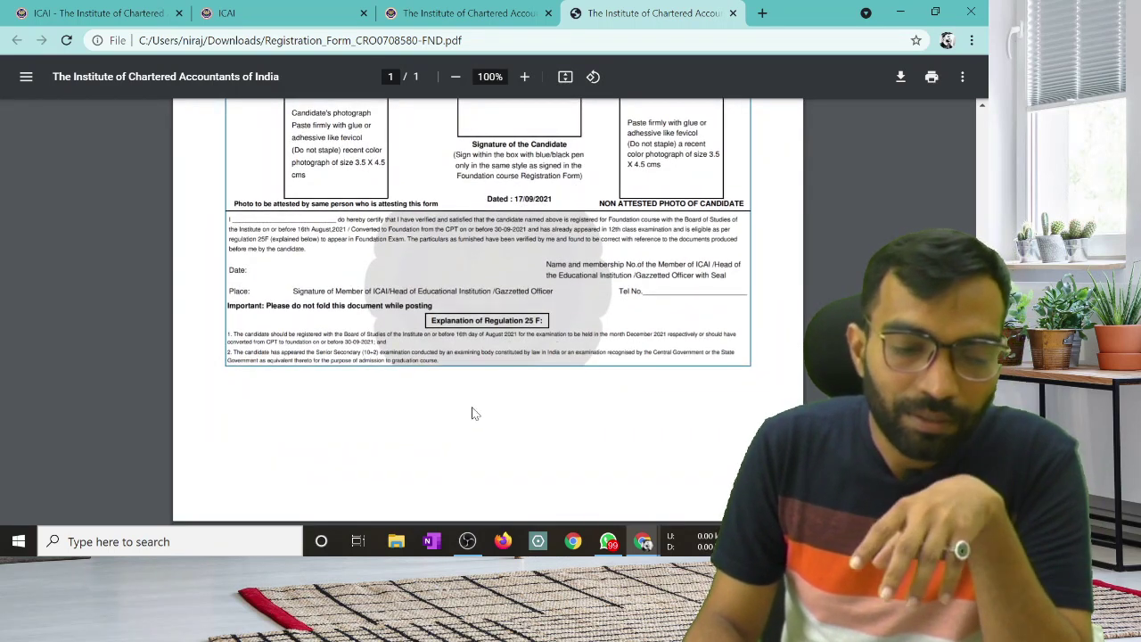
scroll(407, 412, up, 5)
scroll(511, 408, down, 5)
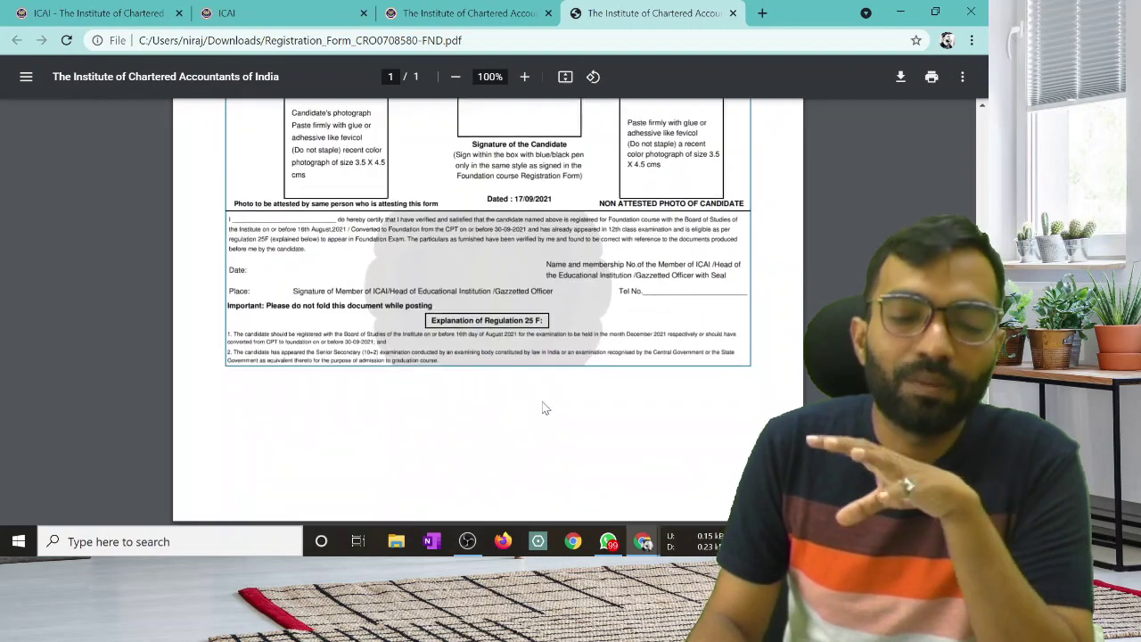
scroll(546, 408, up, 3)
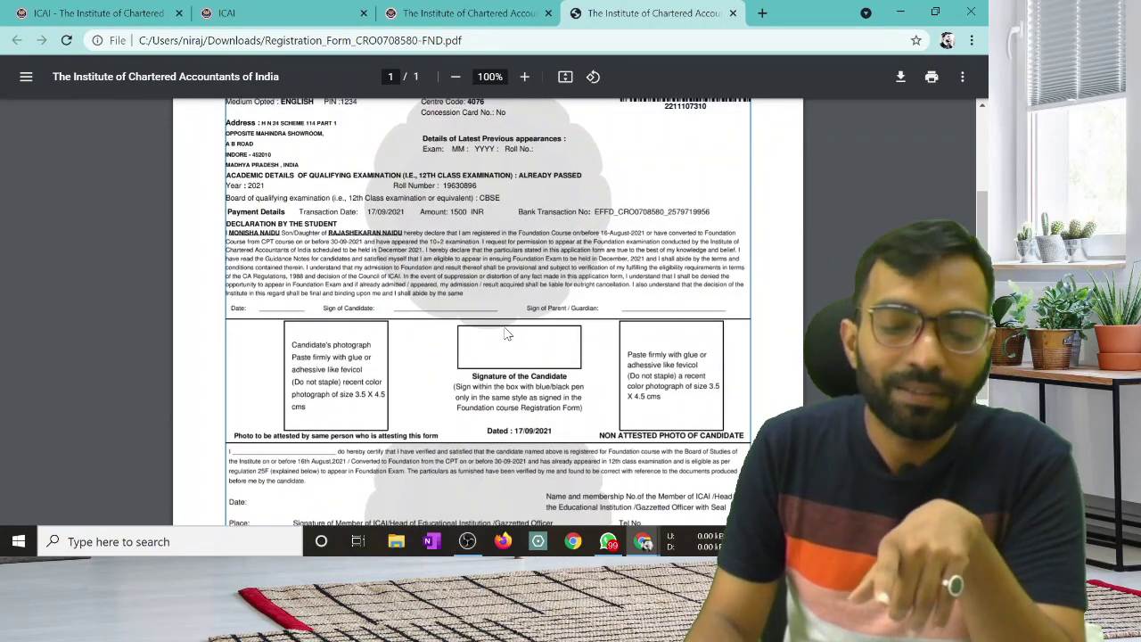
scroll(505, 334, down, 3)
scroll(358, 357, up, 3)
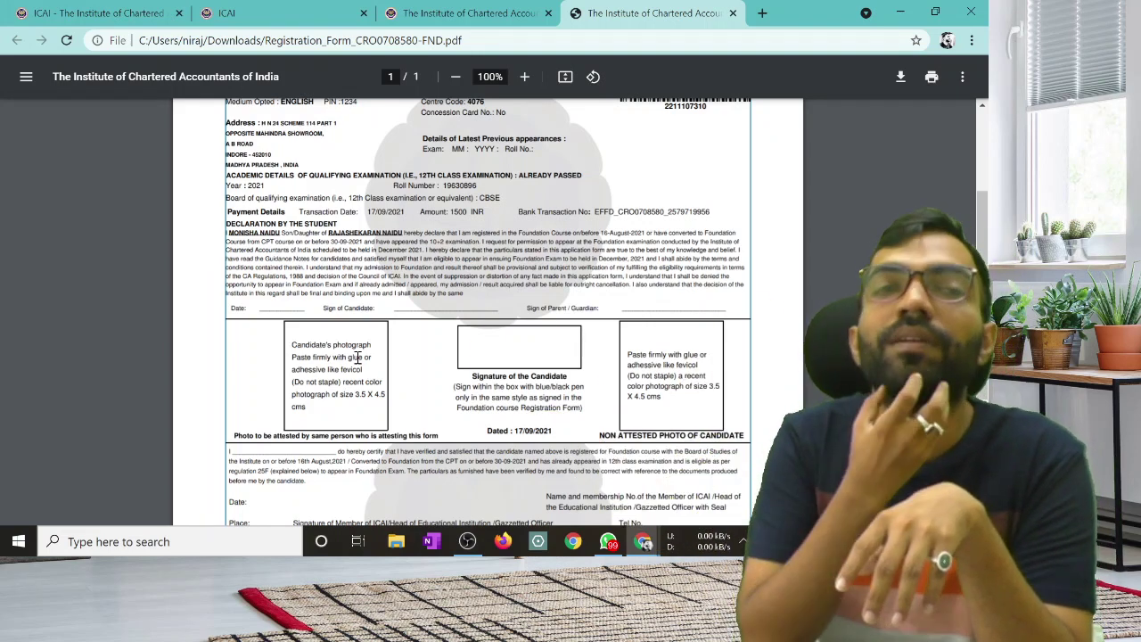
scroll(418, 334, down, 3)
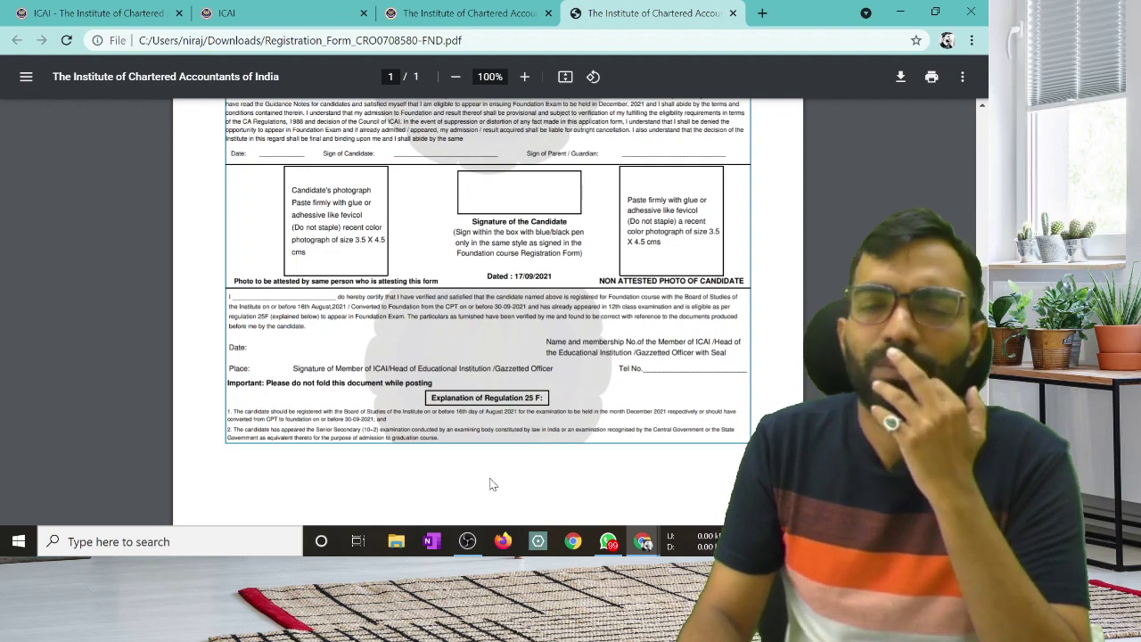
scroll(514, 413, up, 5)
click(468, 12)
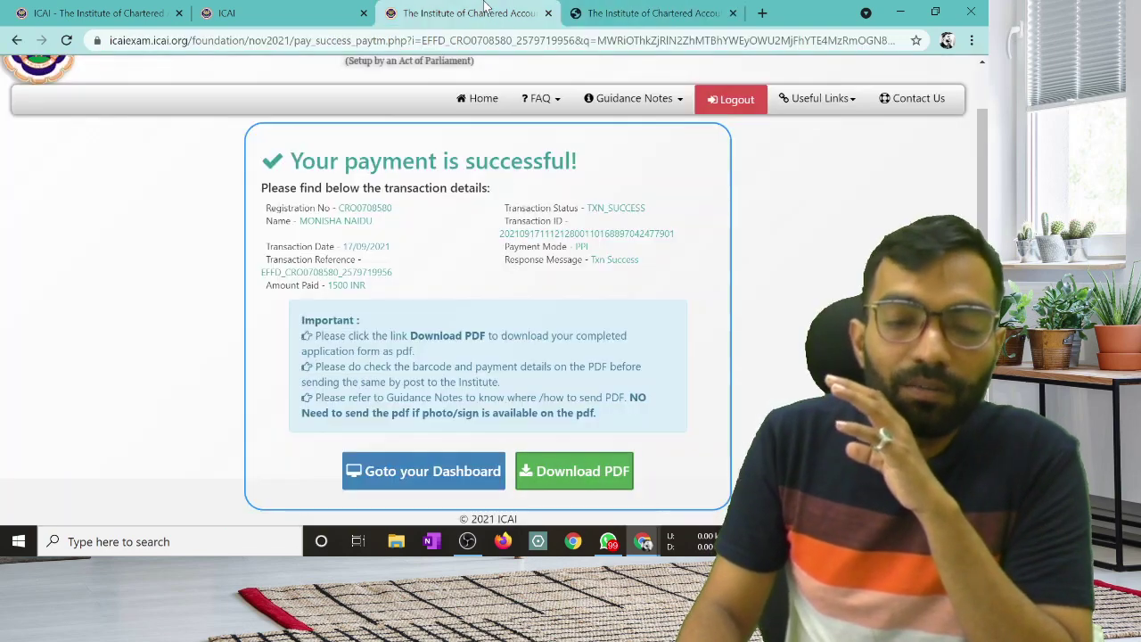
- Open the candidate dashboard, glance at the registration form PDF tab, and return to the dashboard
click(446, 477)
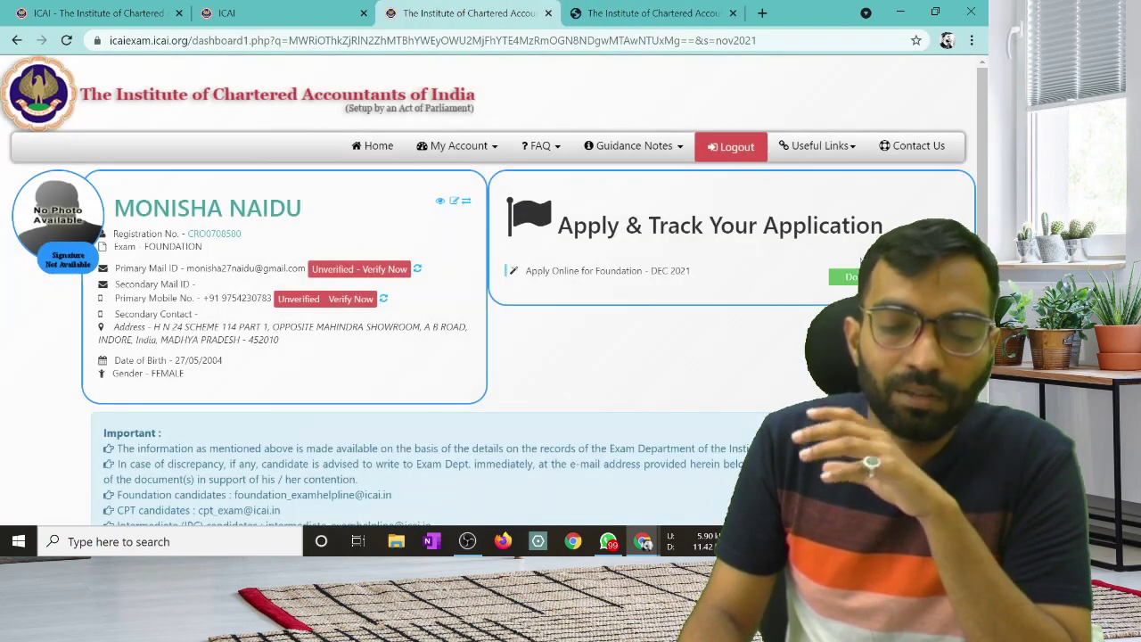
scroll(438, 270, down, 3)
scroll(438, 270, up, 3)
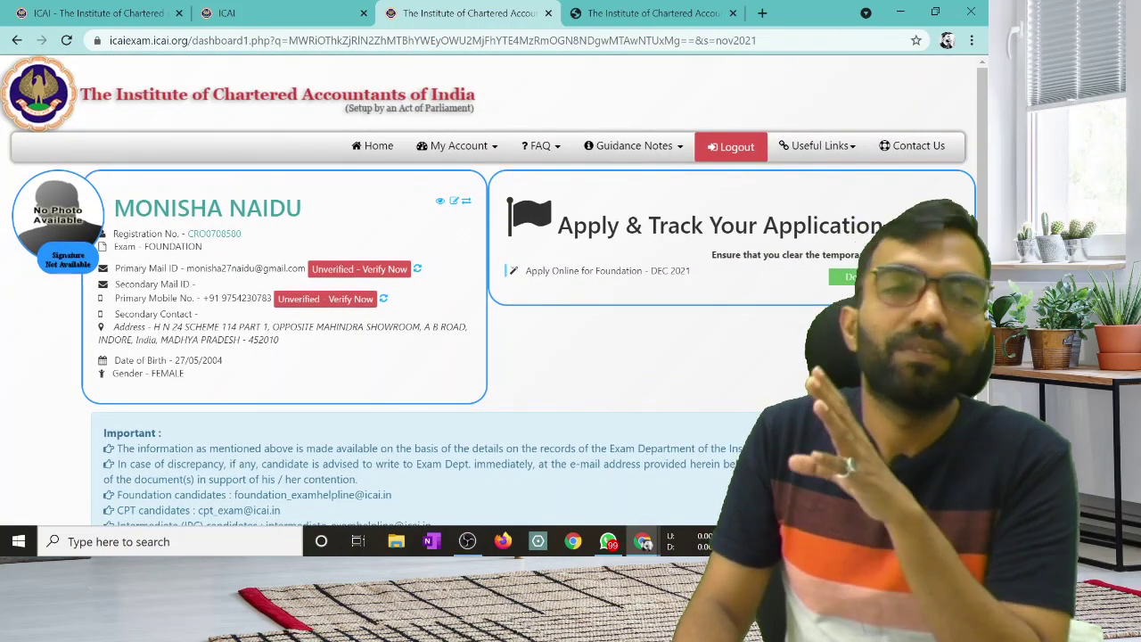
click(651, 12)
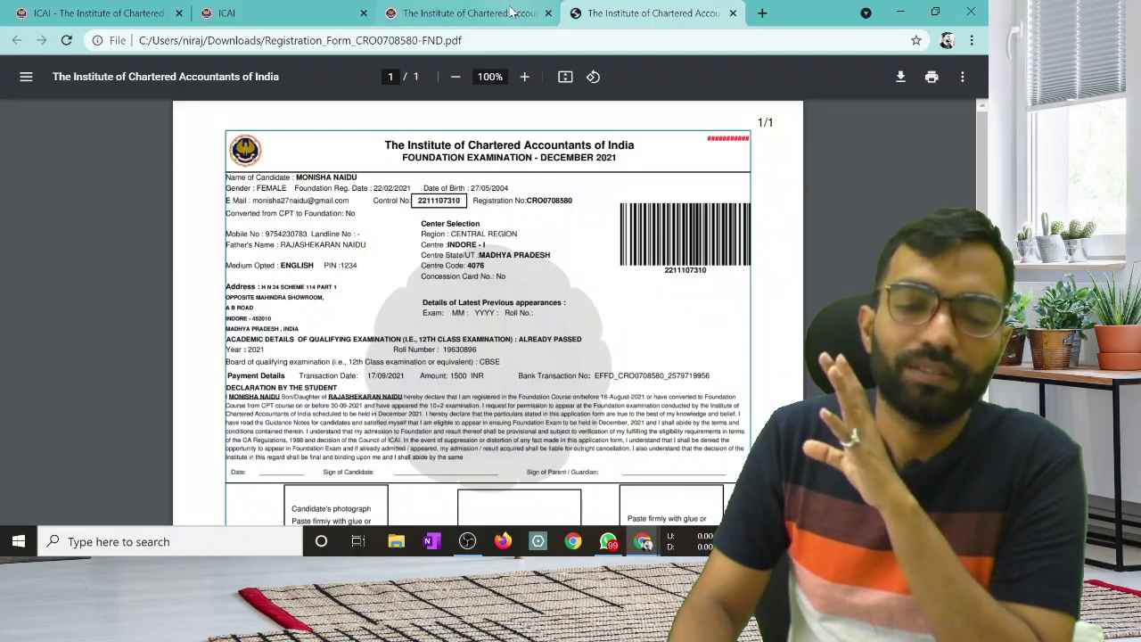
click(513, 10)
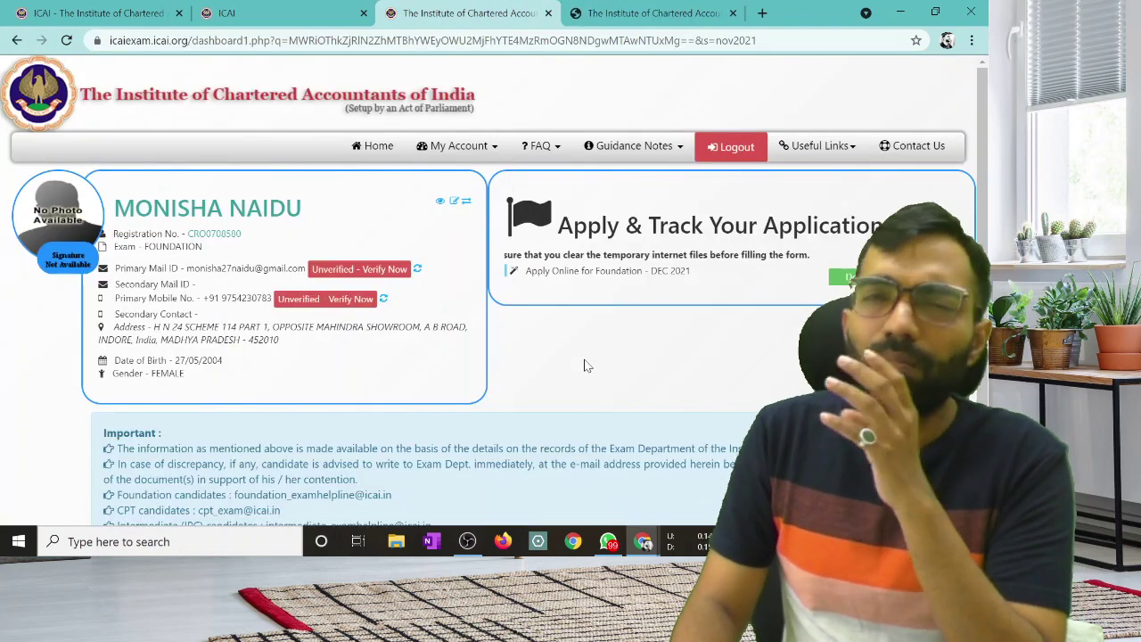